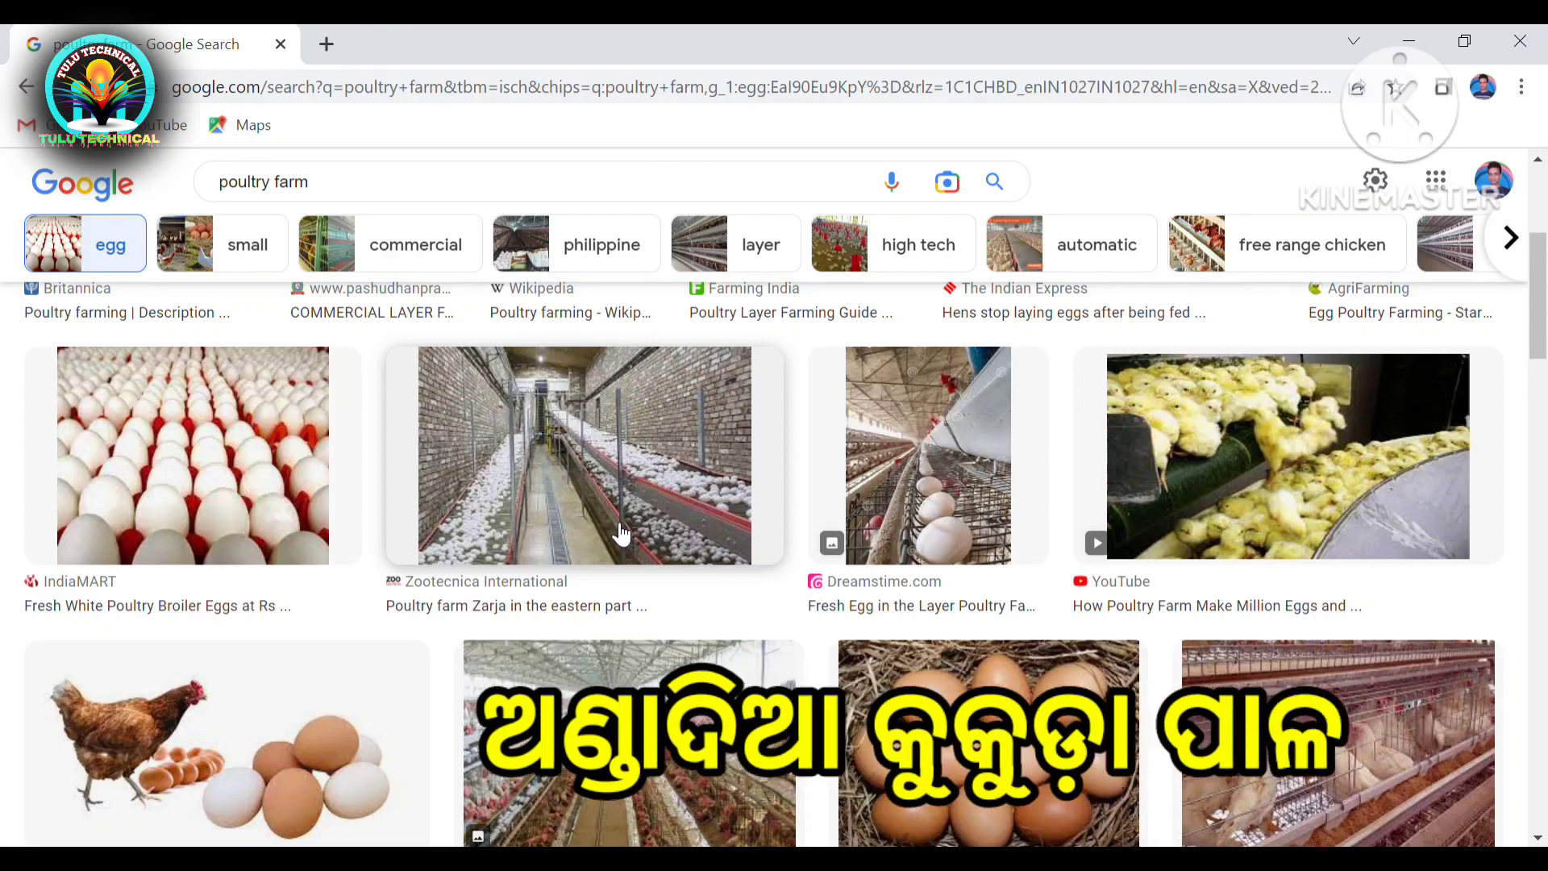
- Scroll back up through the egg-filtered 'poultry farm' image results
scroll(621, 534, up, 3)
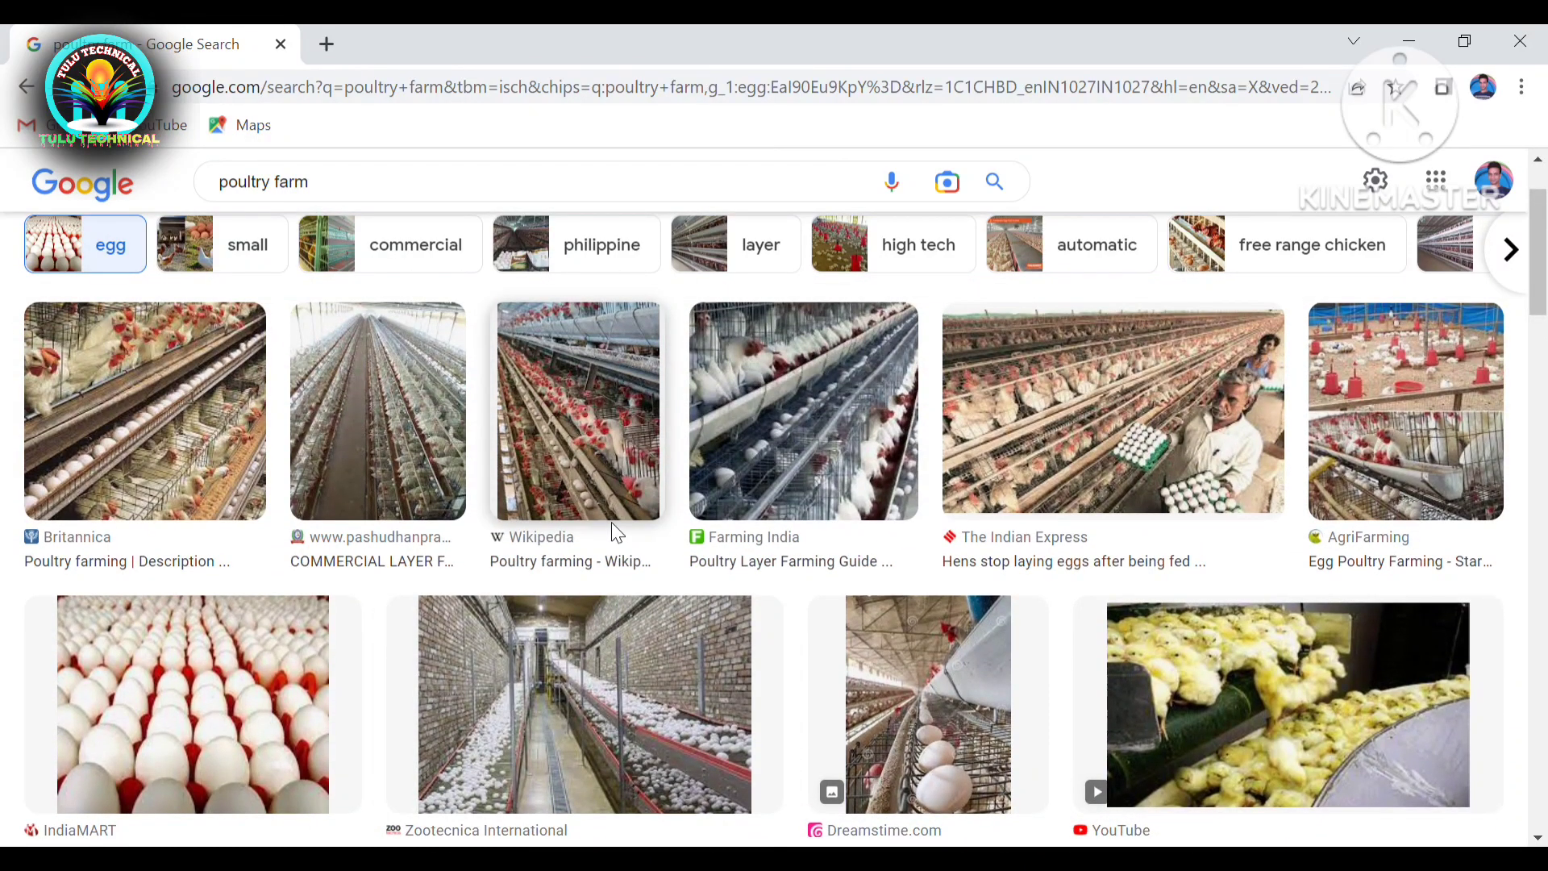
scroll(619, 532, up, 2)
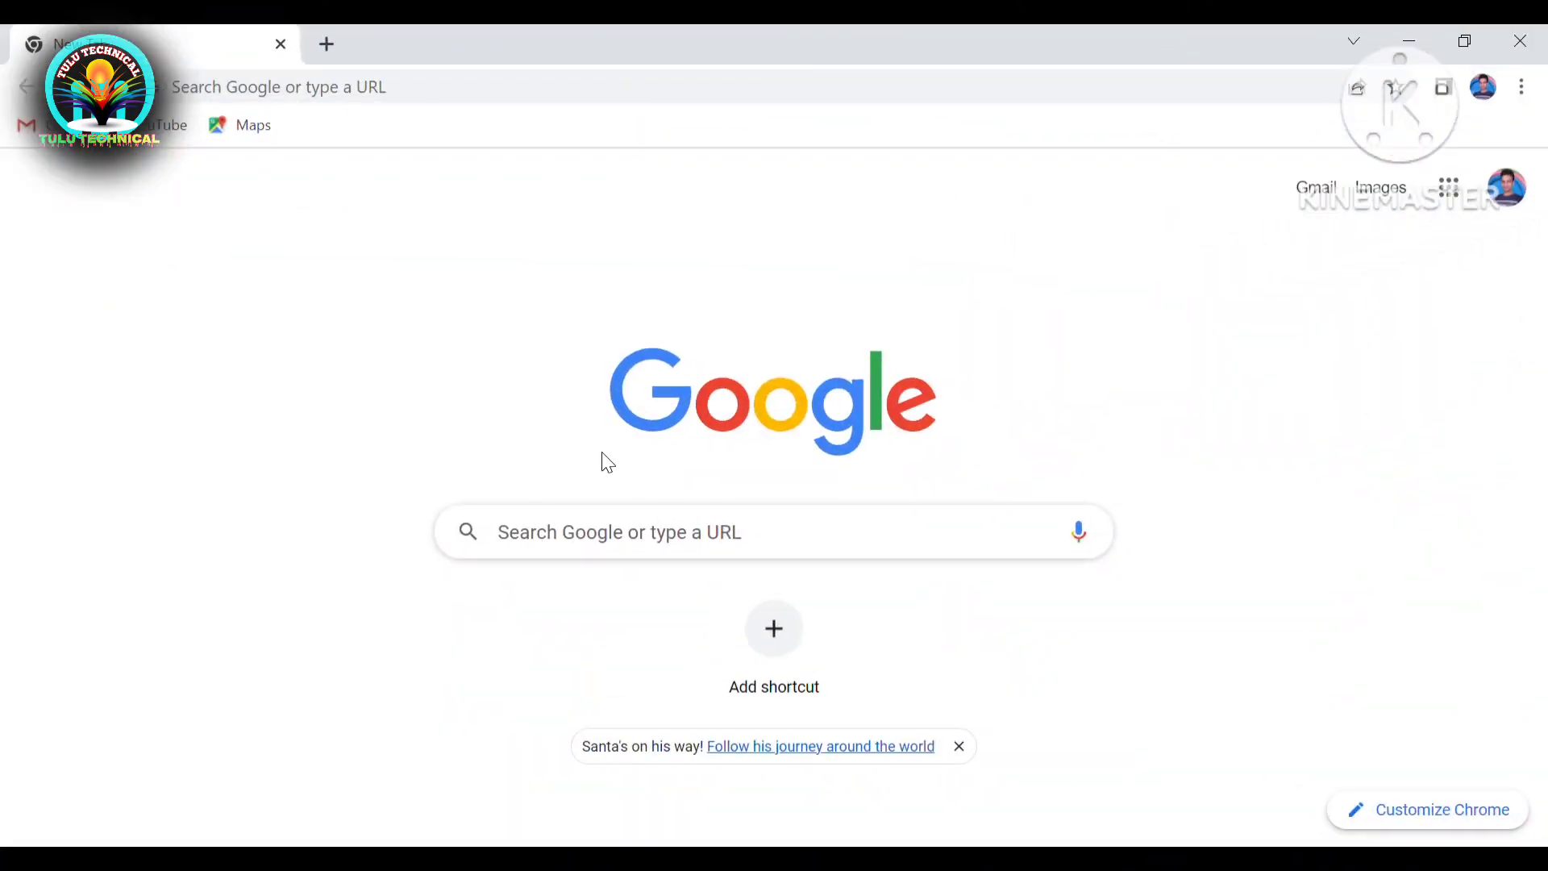
- Search Google for 'gosugam odisha' using the earlier search suggestion
click(523, 539)
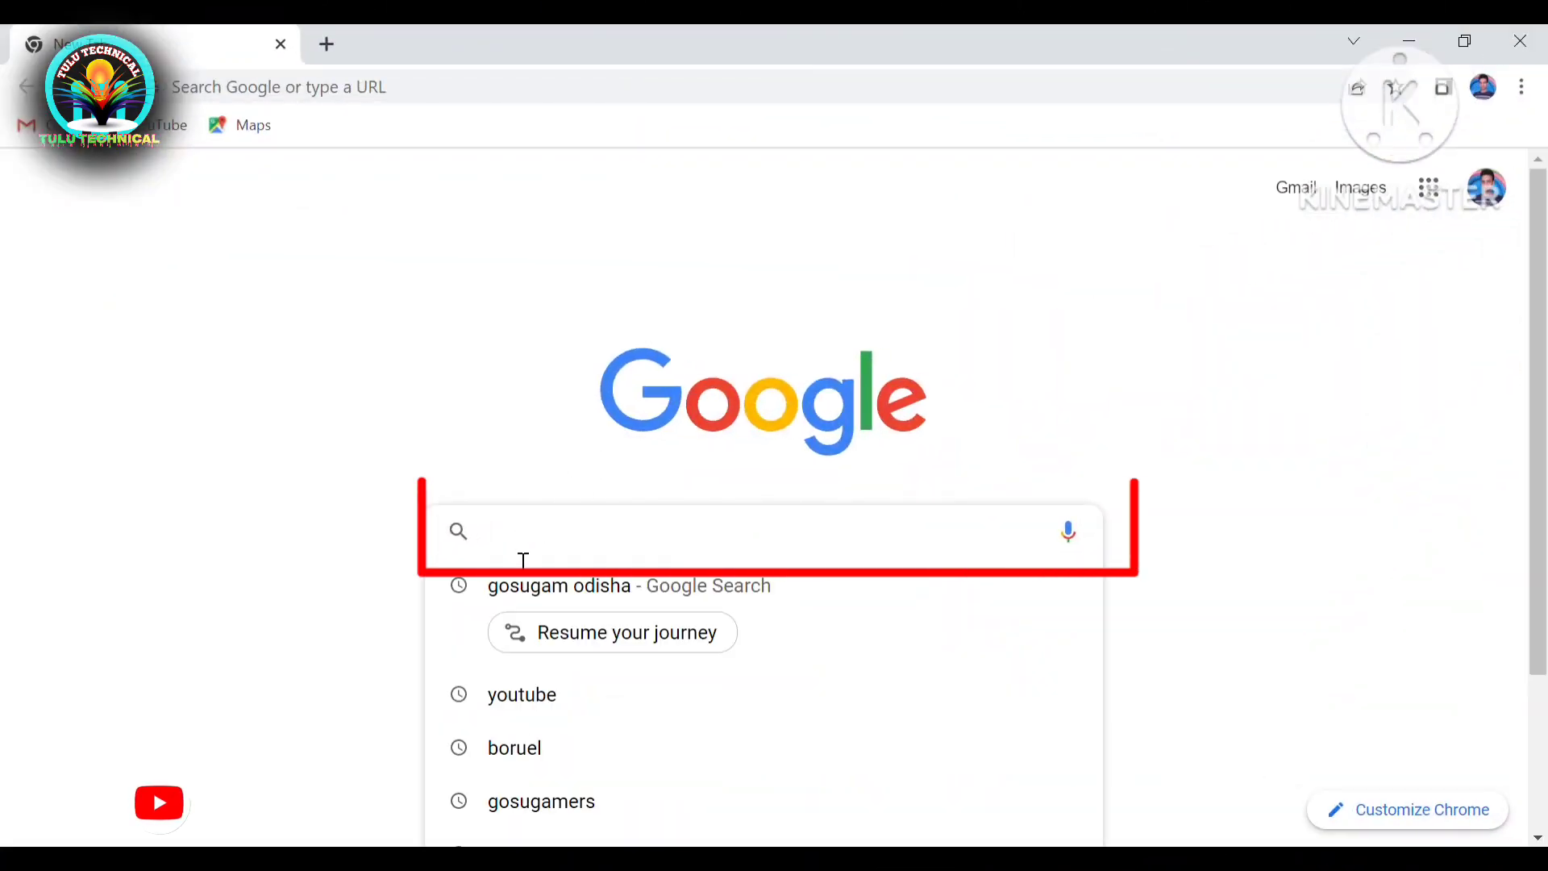
click(536, 594)
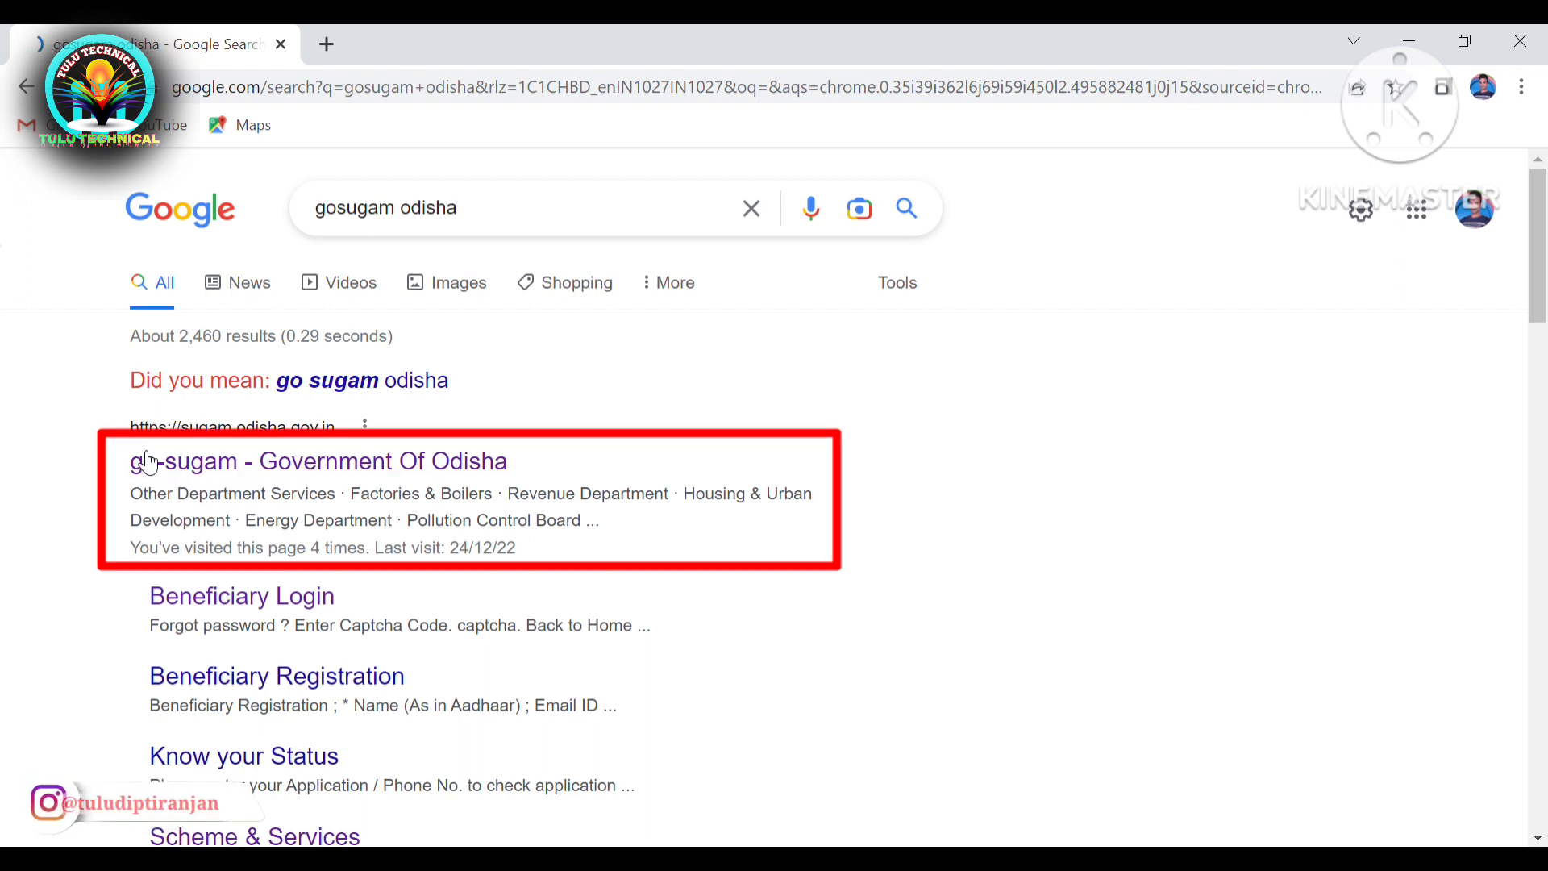
- Open the go-sugam Government Of Odisha site and go to its ଆବେଦନ (Apply) login page
click(312, 477)
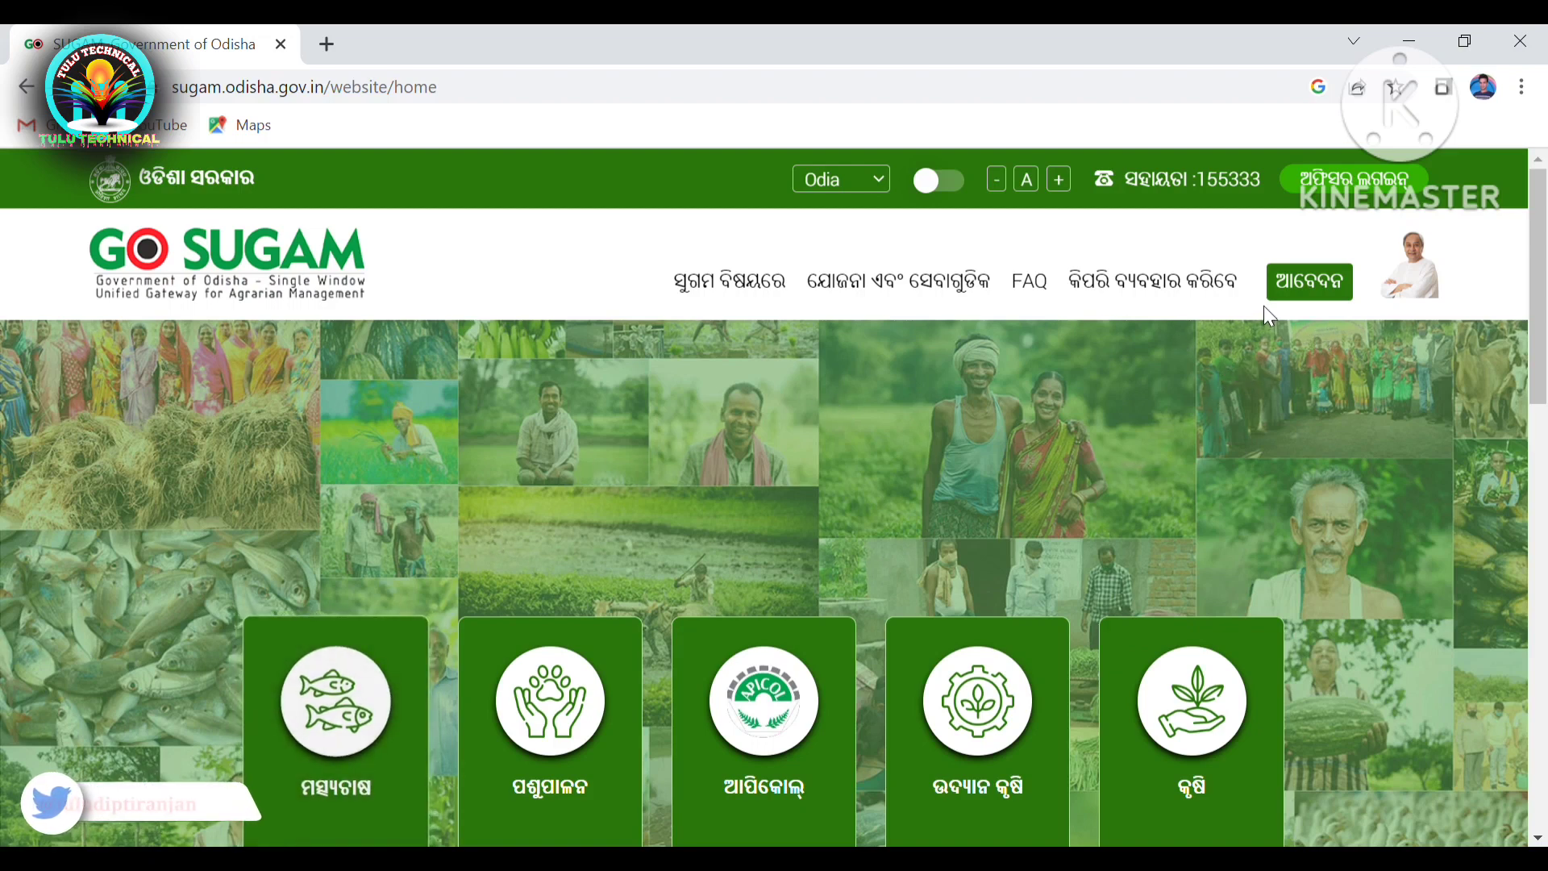
click(1304, 291)
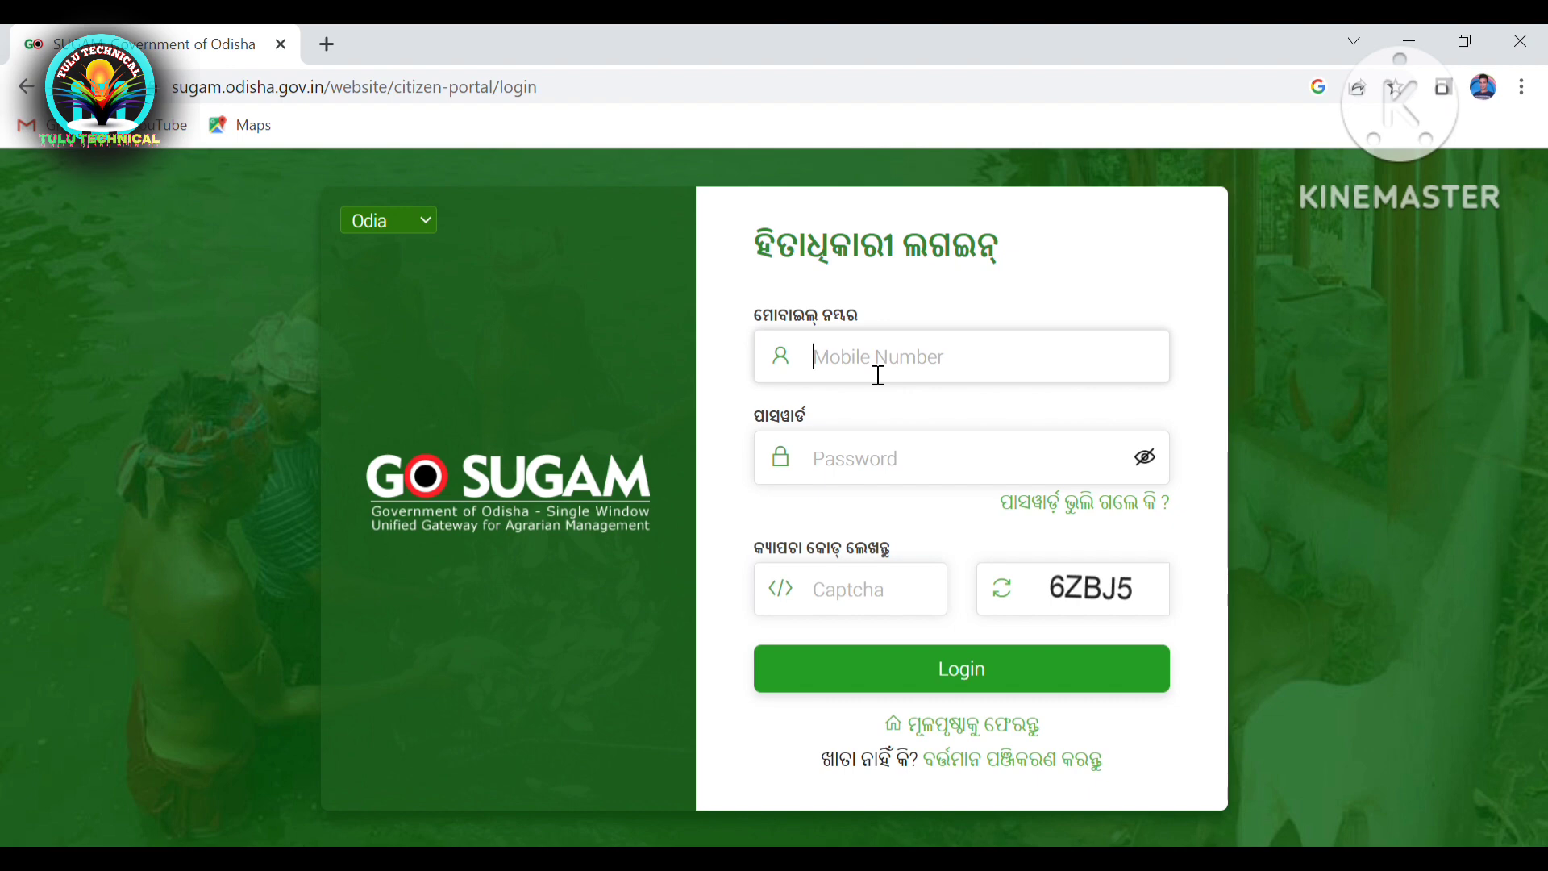
- Enter the mobile number, re-enter the account password, and type the displayed captcha code
text(7)
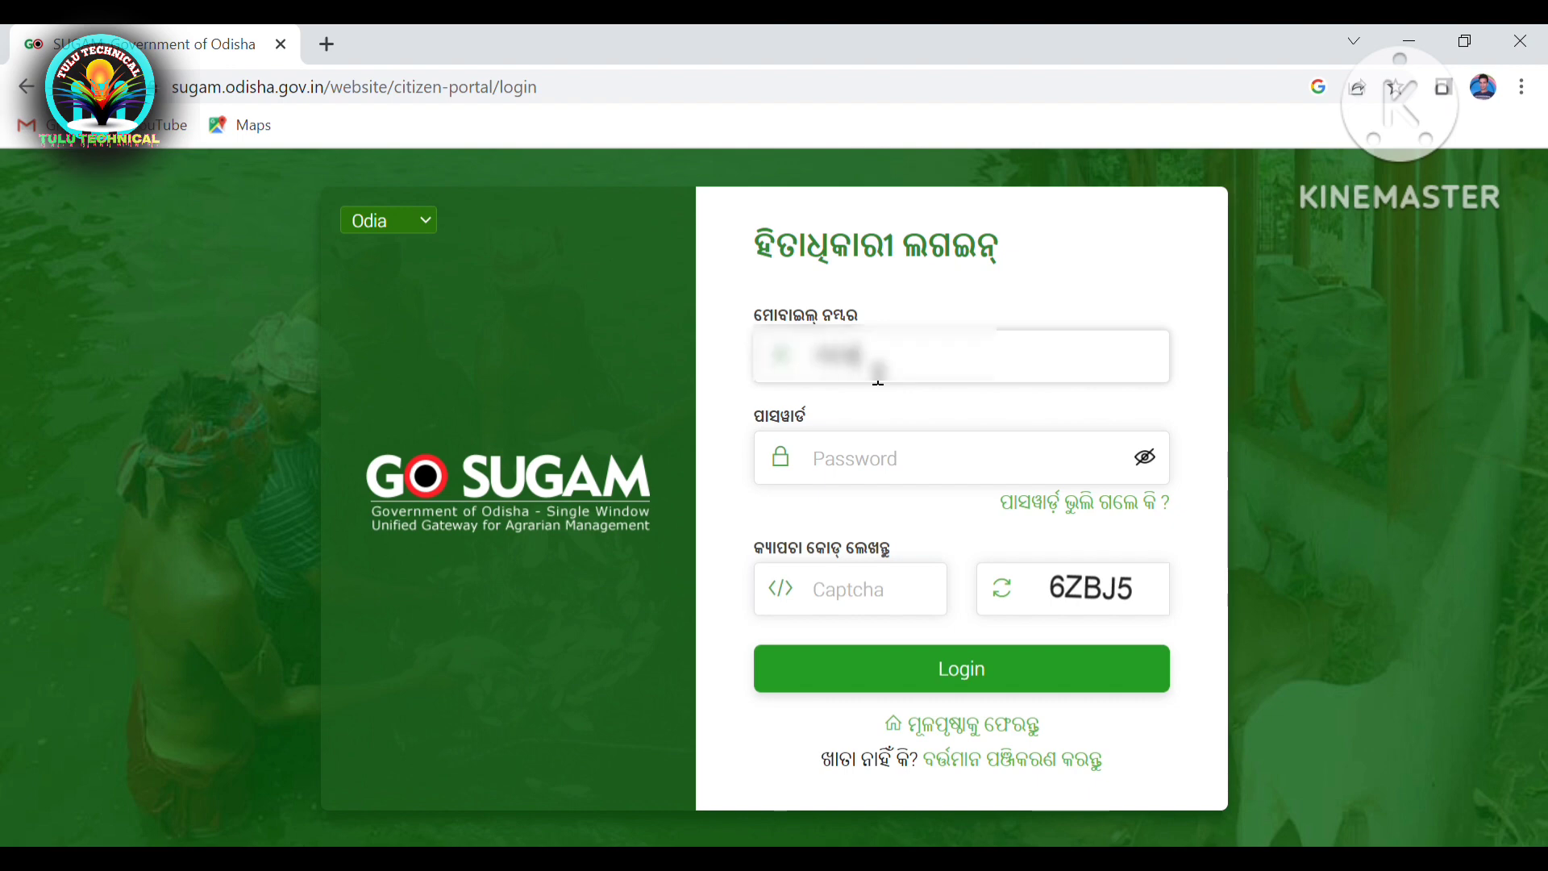
text(****)
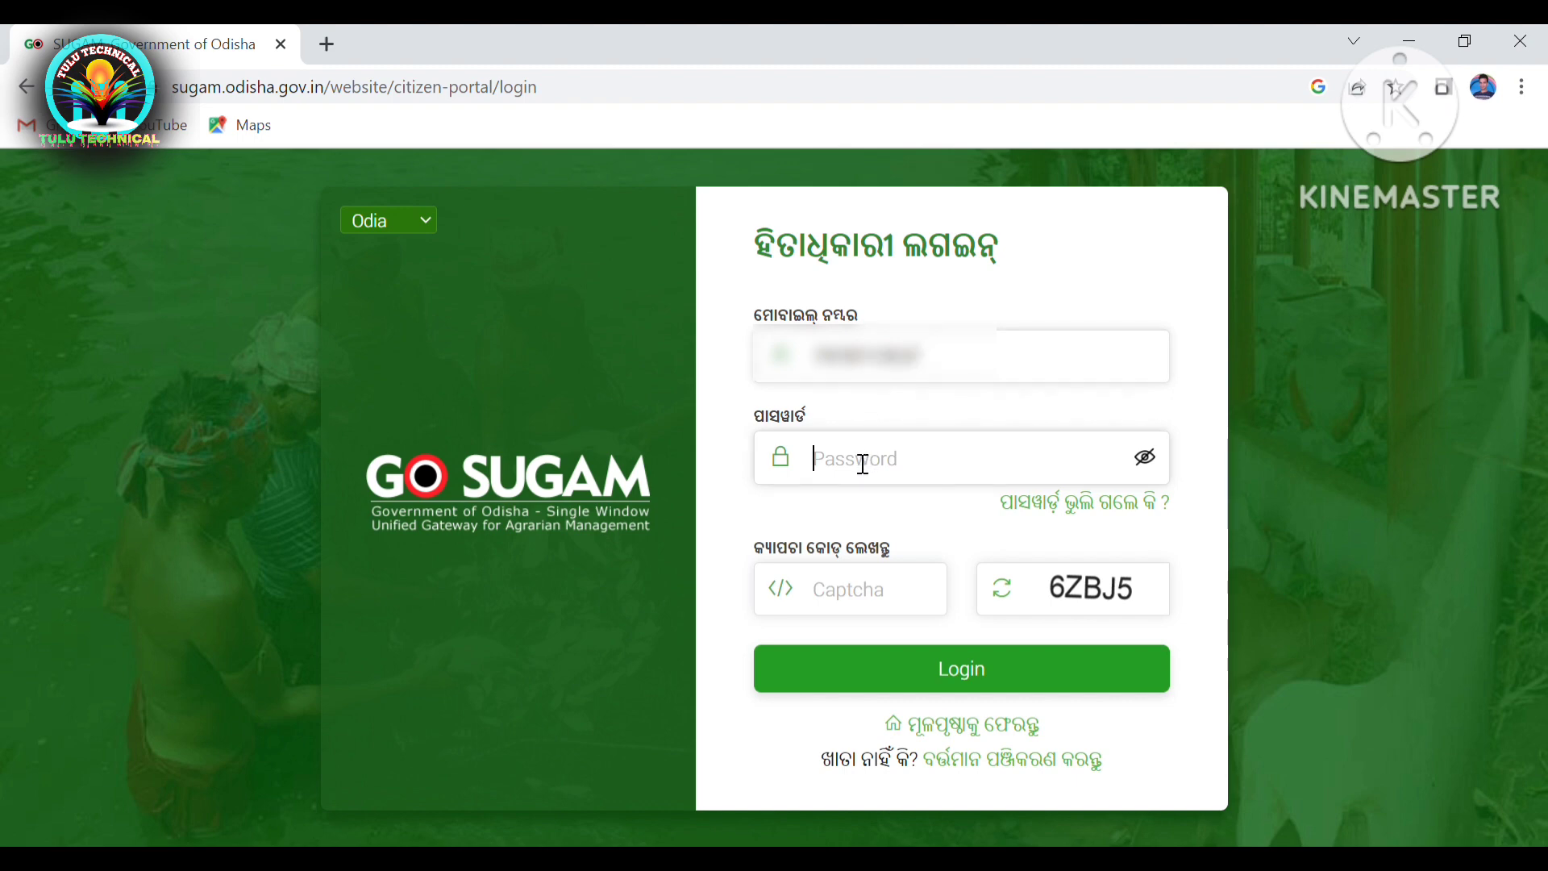
text(*)
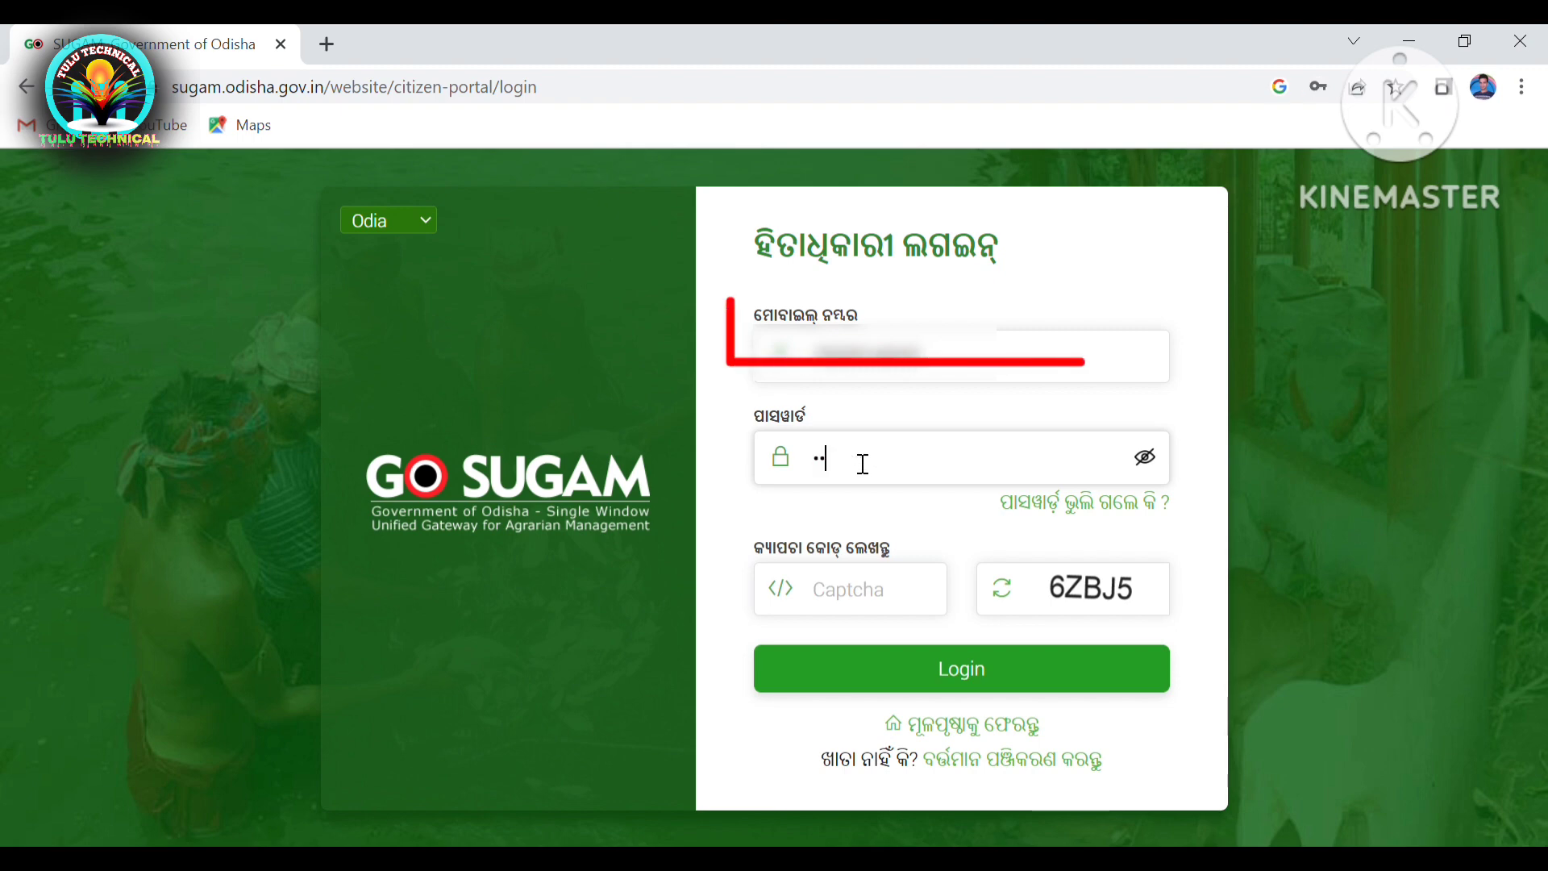
key(BackSpace)
key(BackSpace)
text(*)
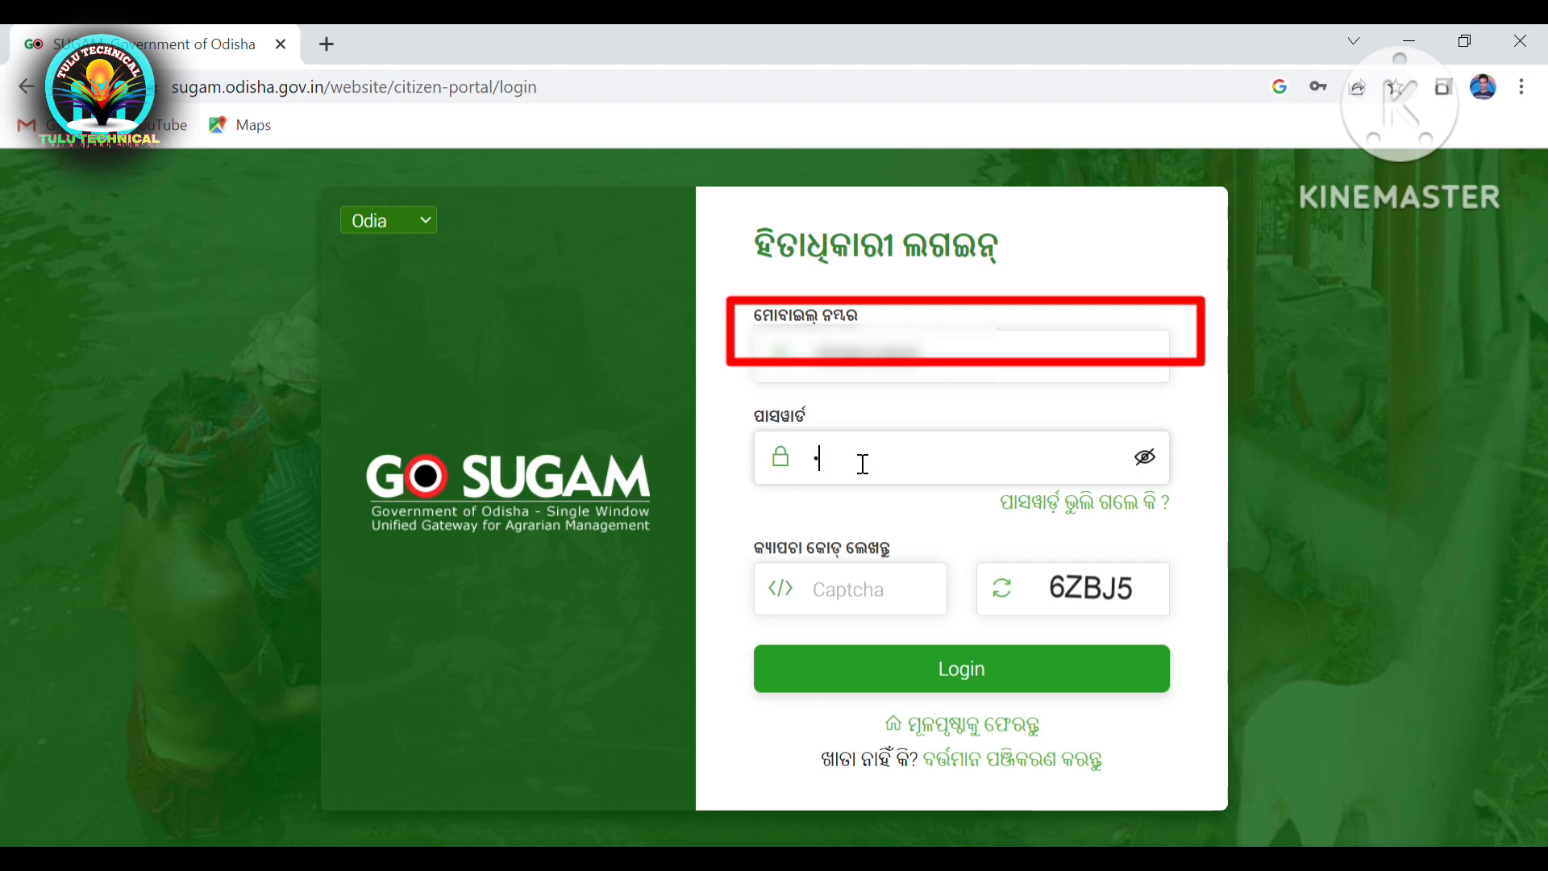
text(****)
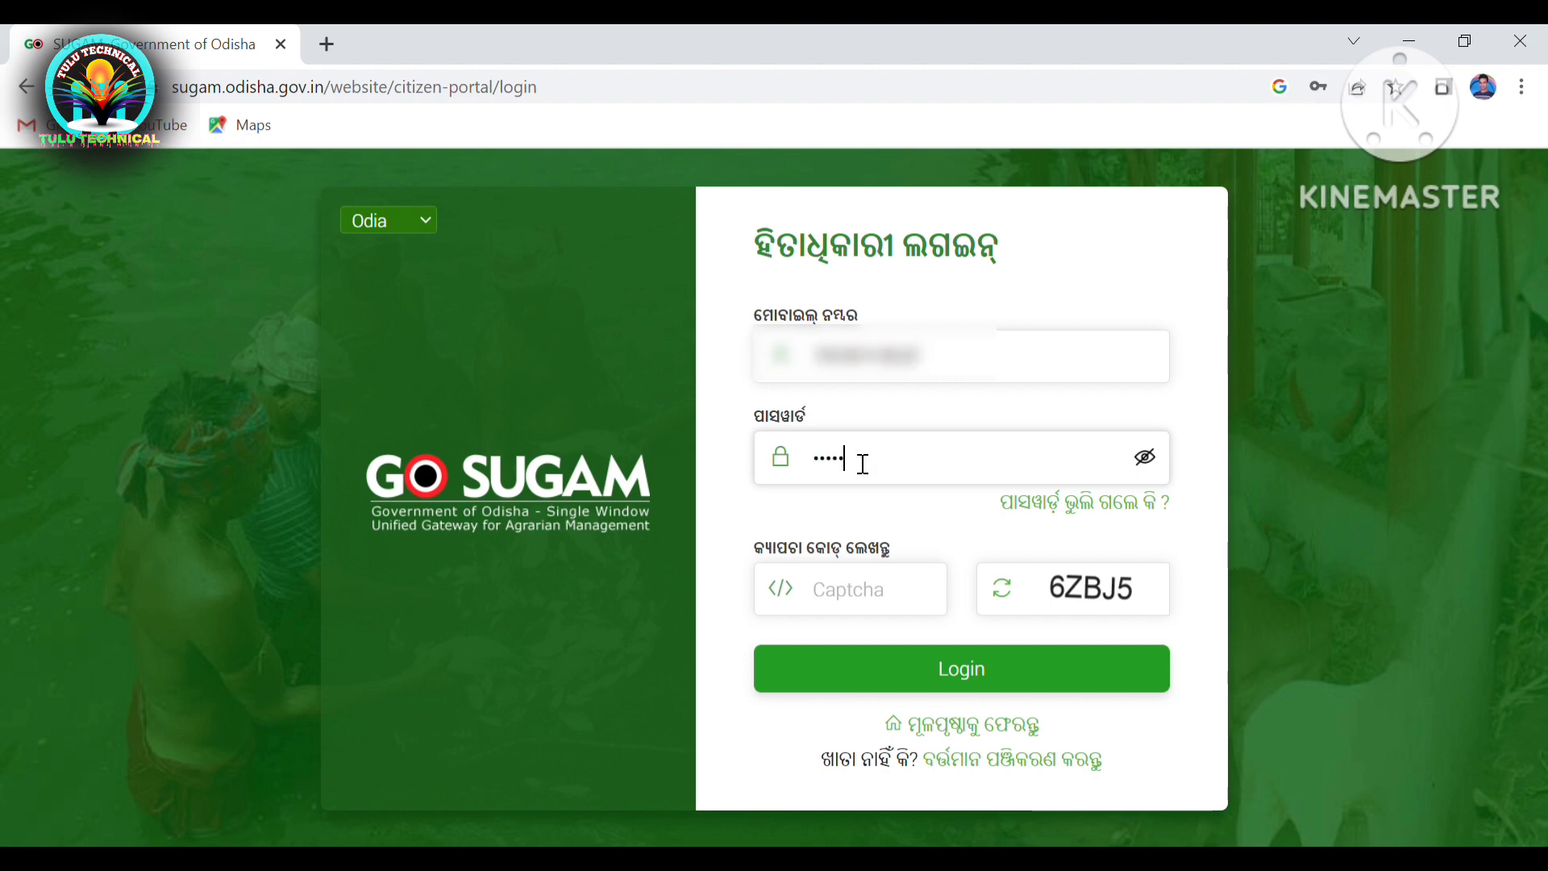
text(**)
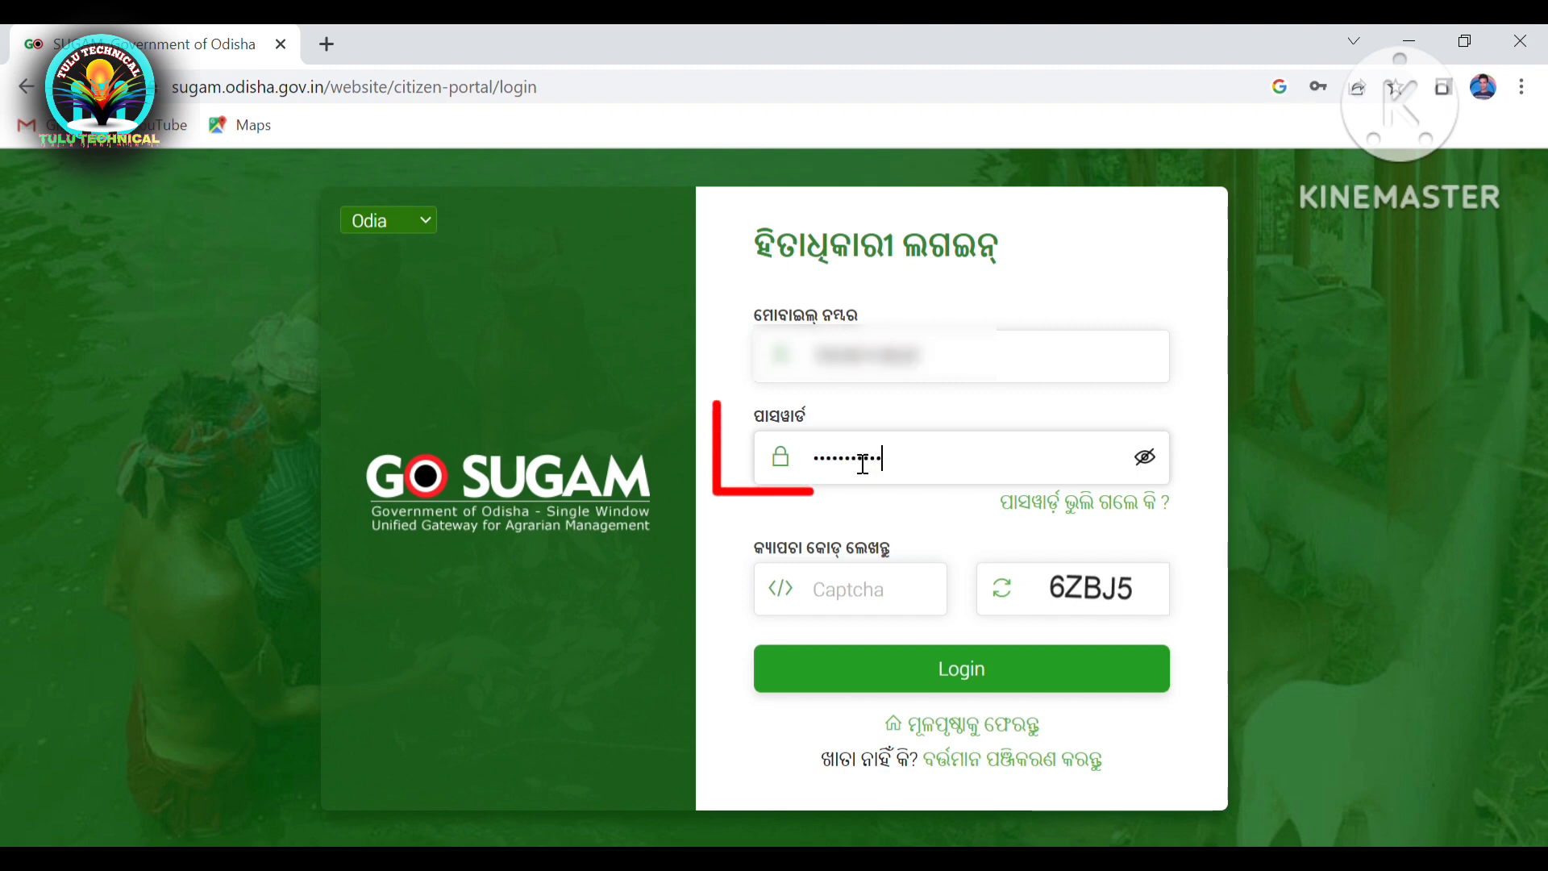
text(*)
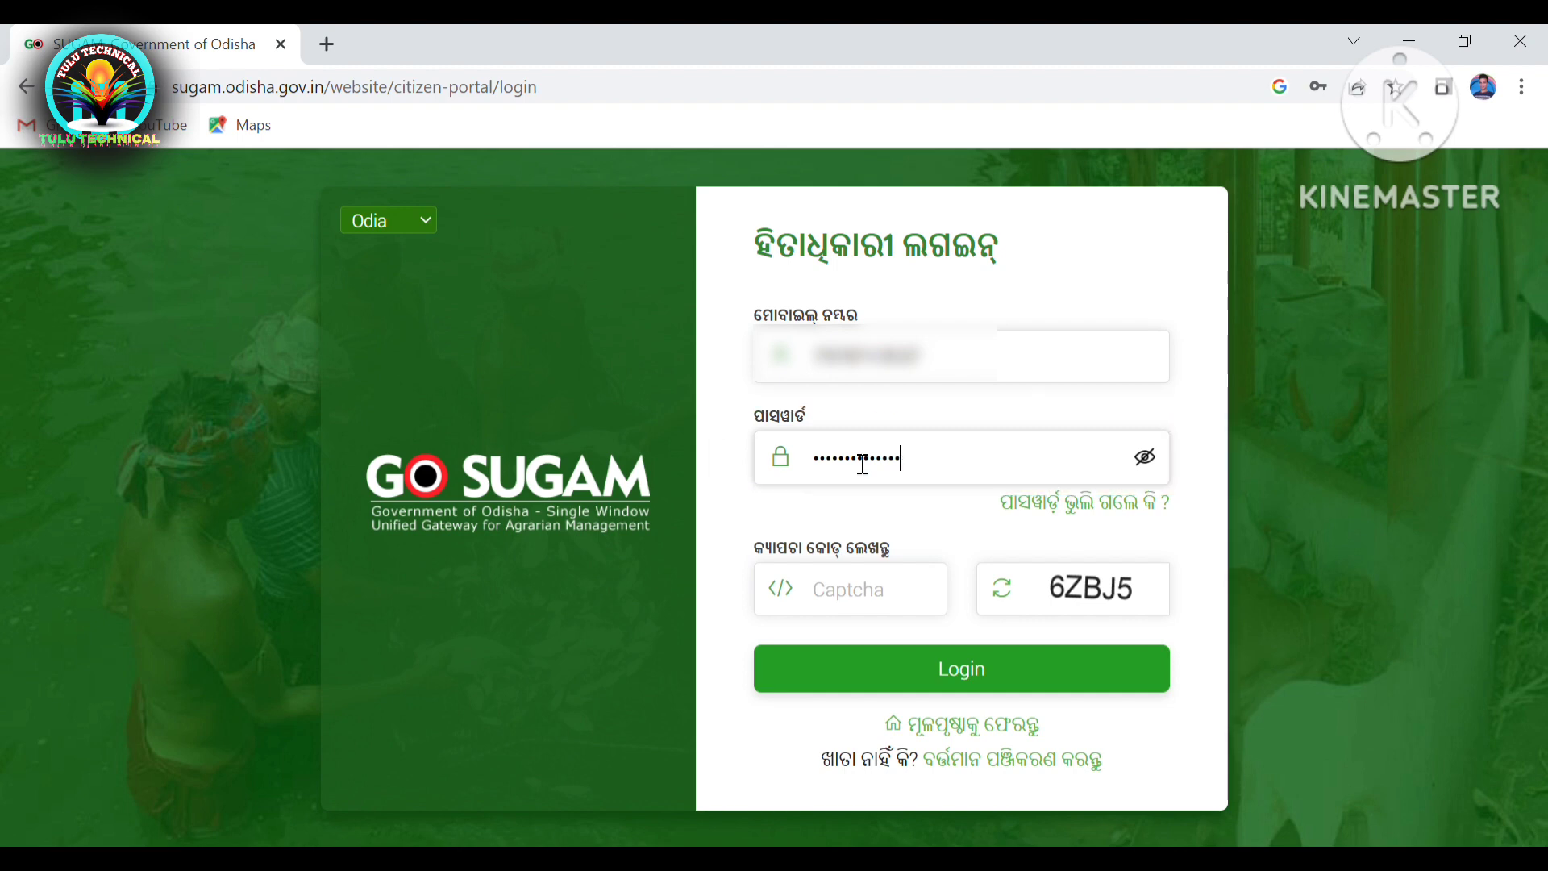
click(880, 598)
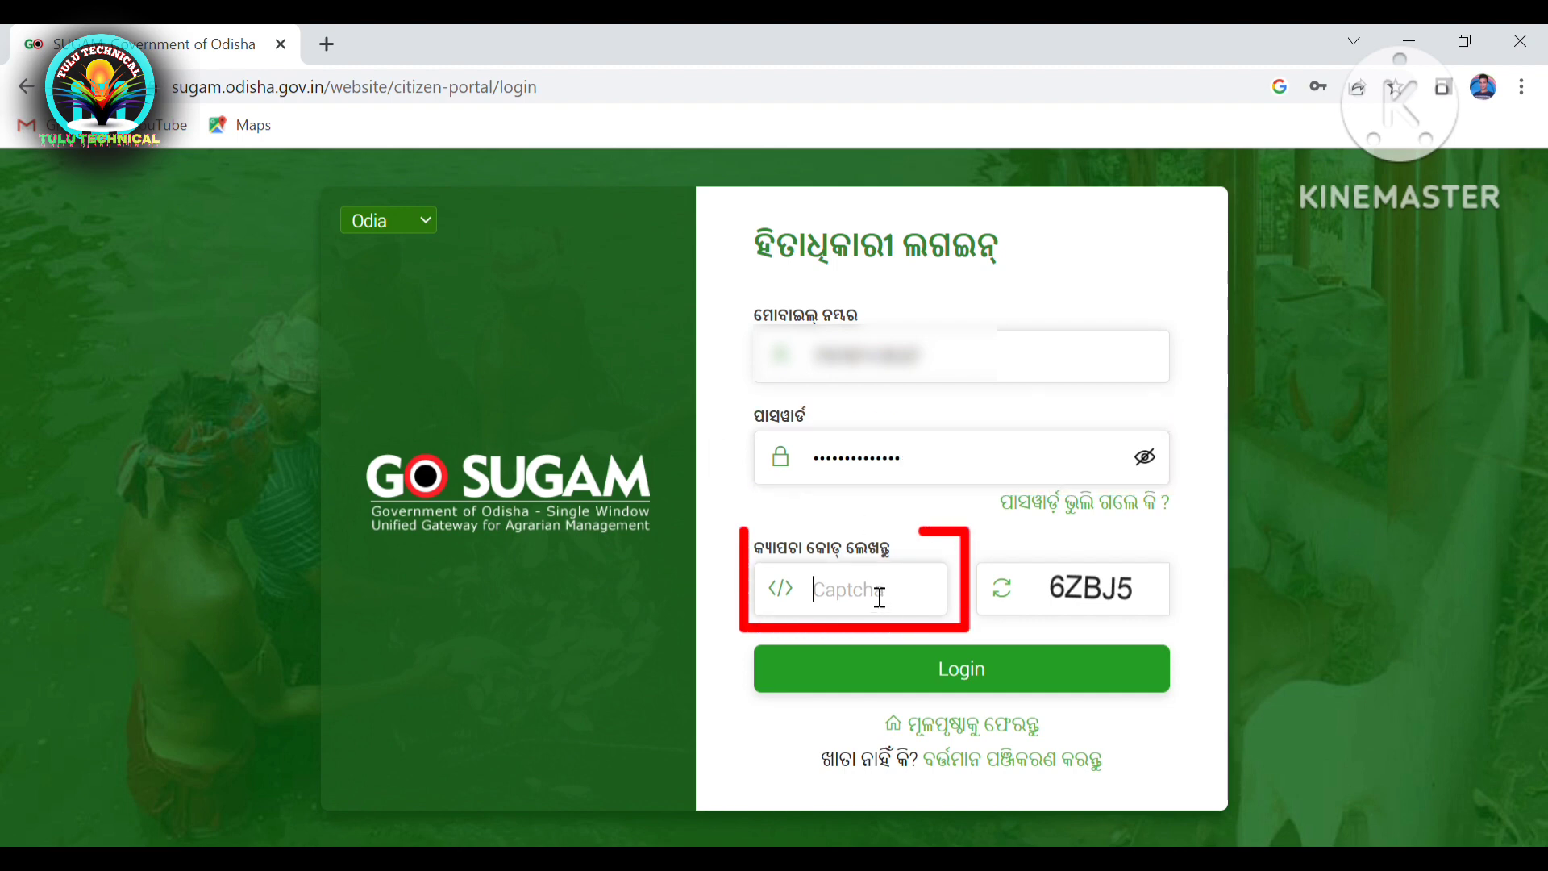
text(6)
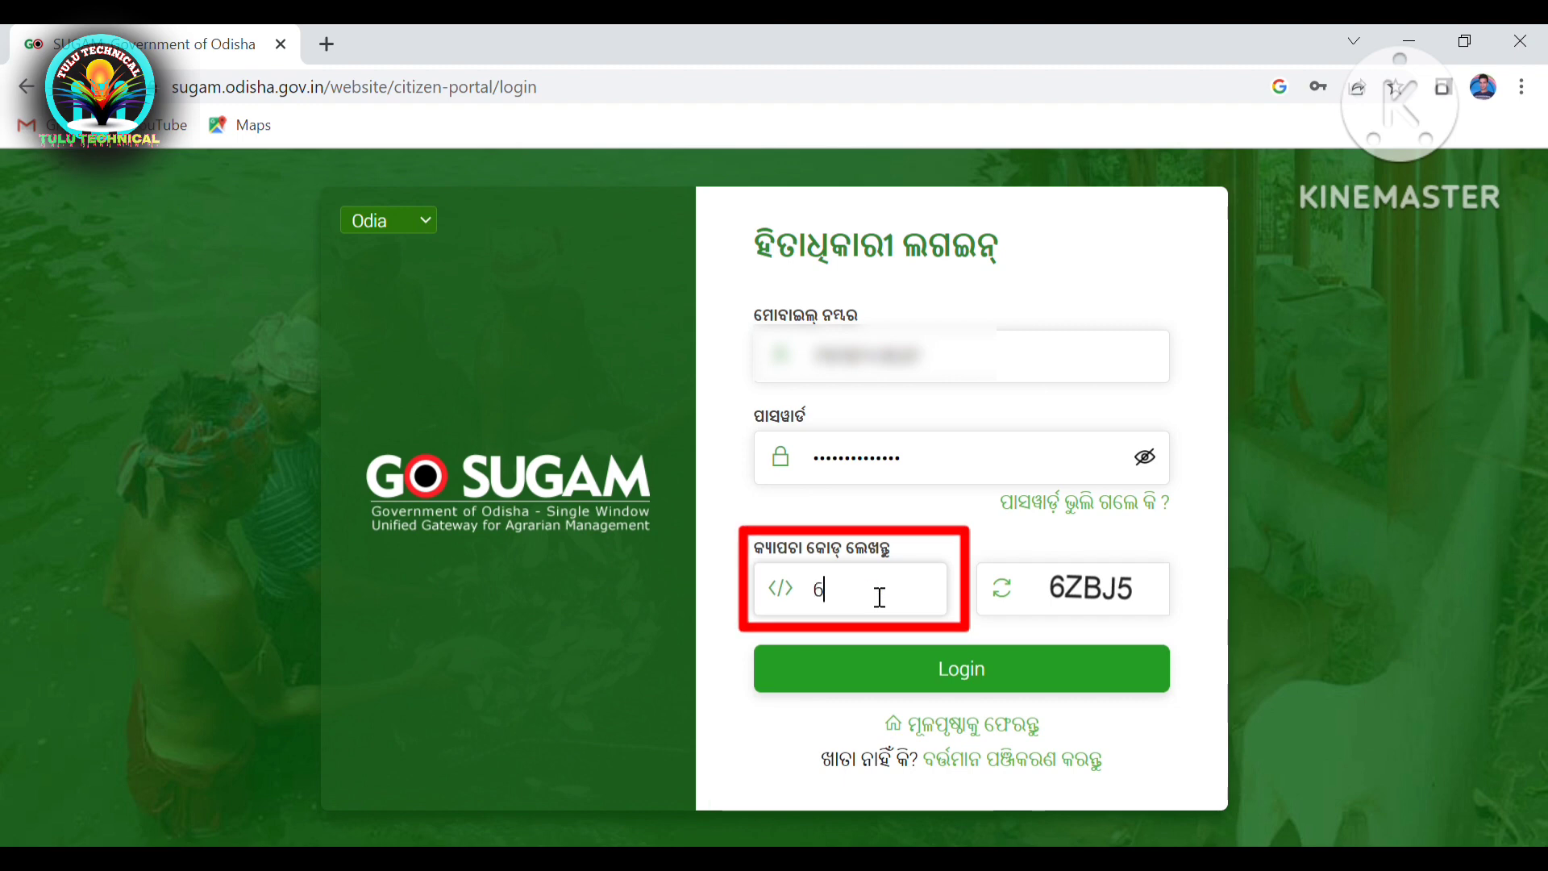
text(Z)
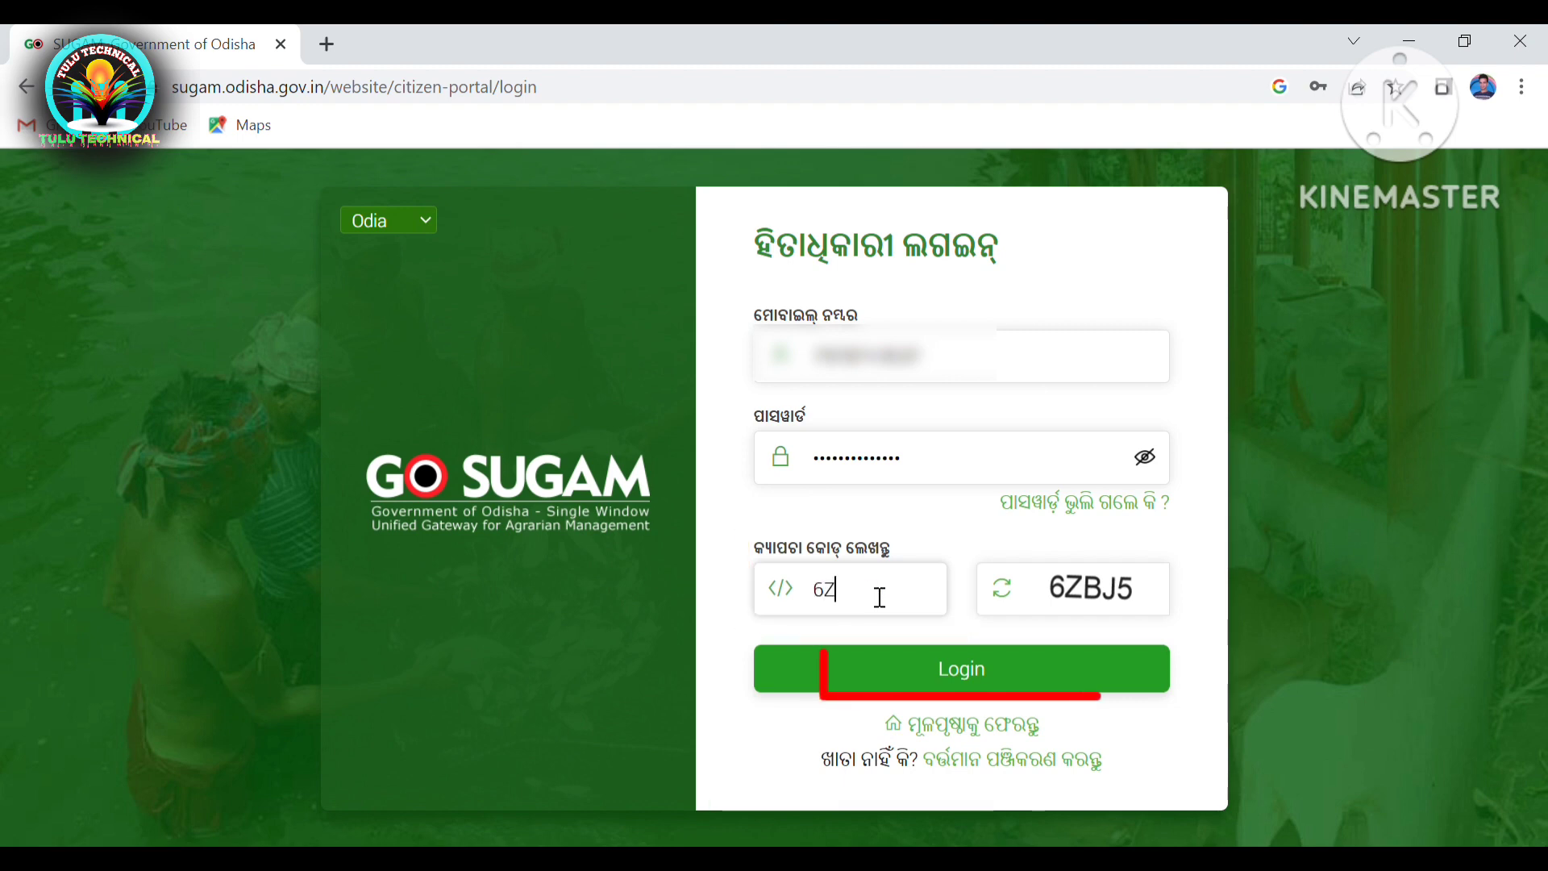
text(BJ5)
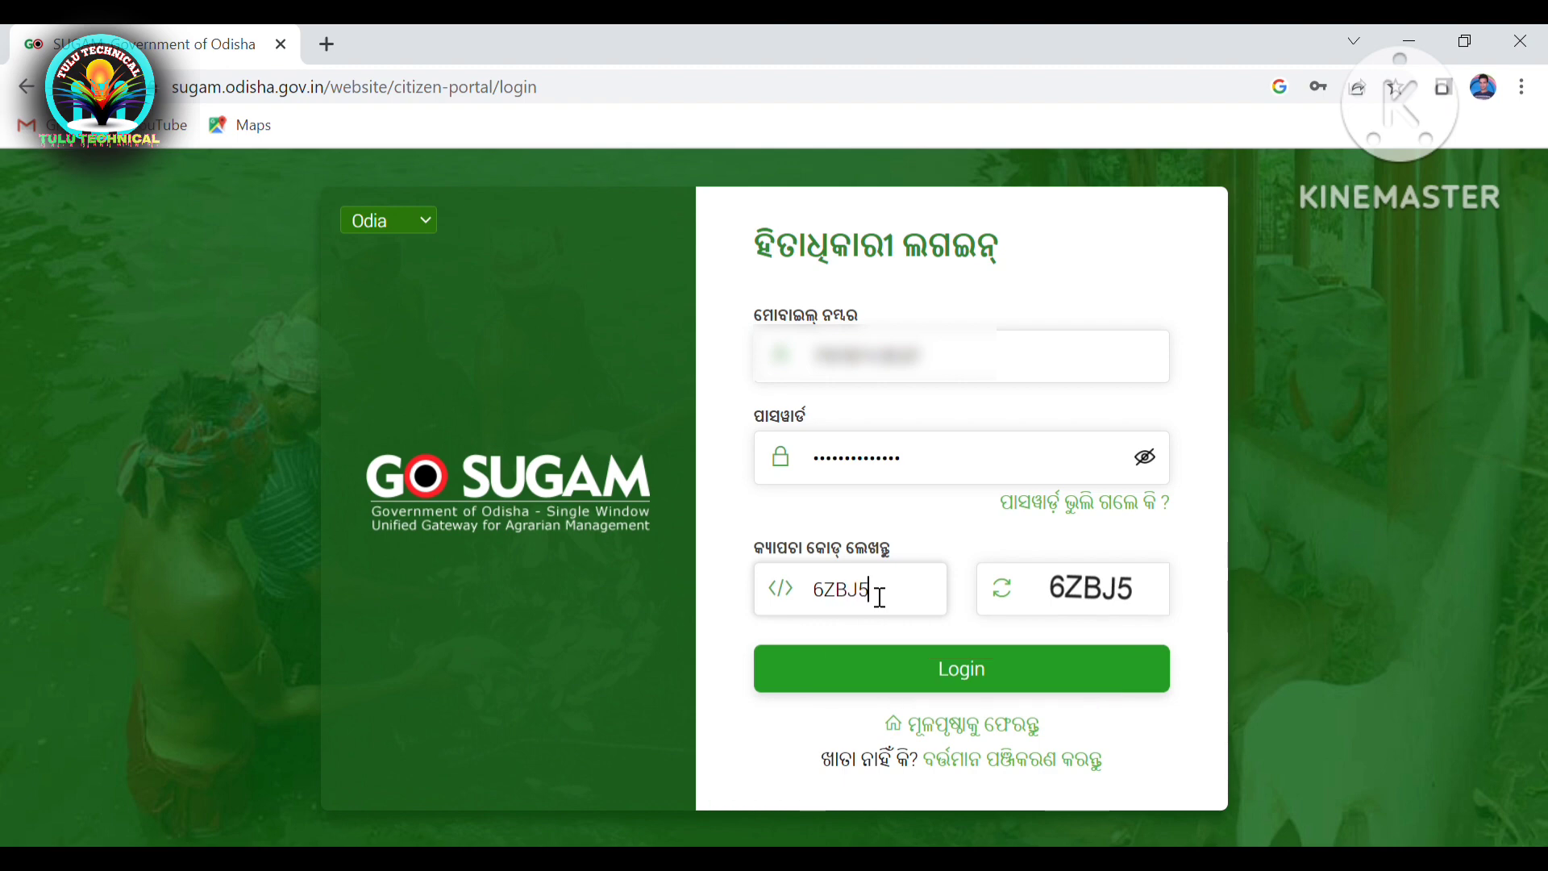
- Log in and open the ଯୋଜନା ଏବଂ ସେବାଗୁଡିକ (Schemes and Services) directorate list
click(966, 682)
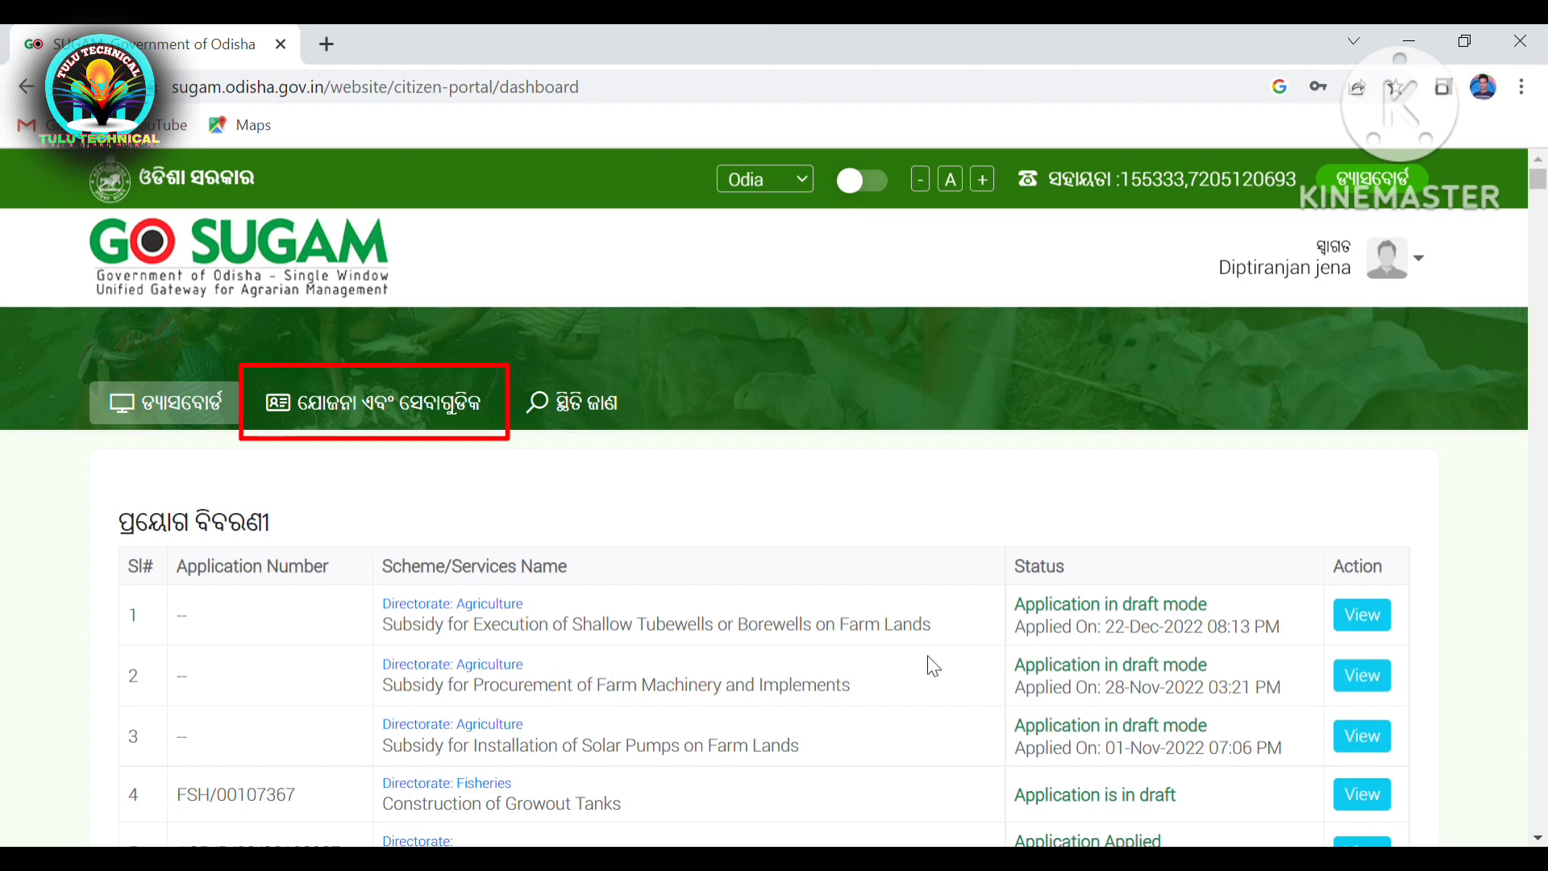
click(326, 406)
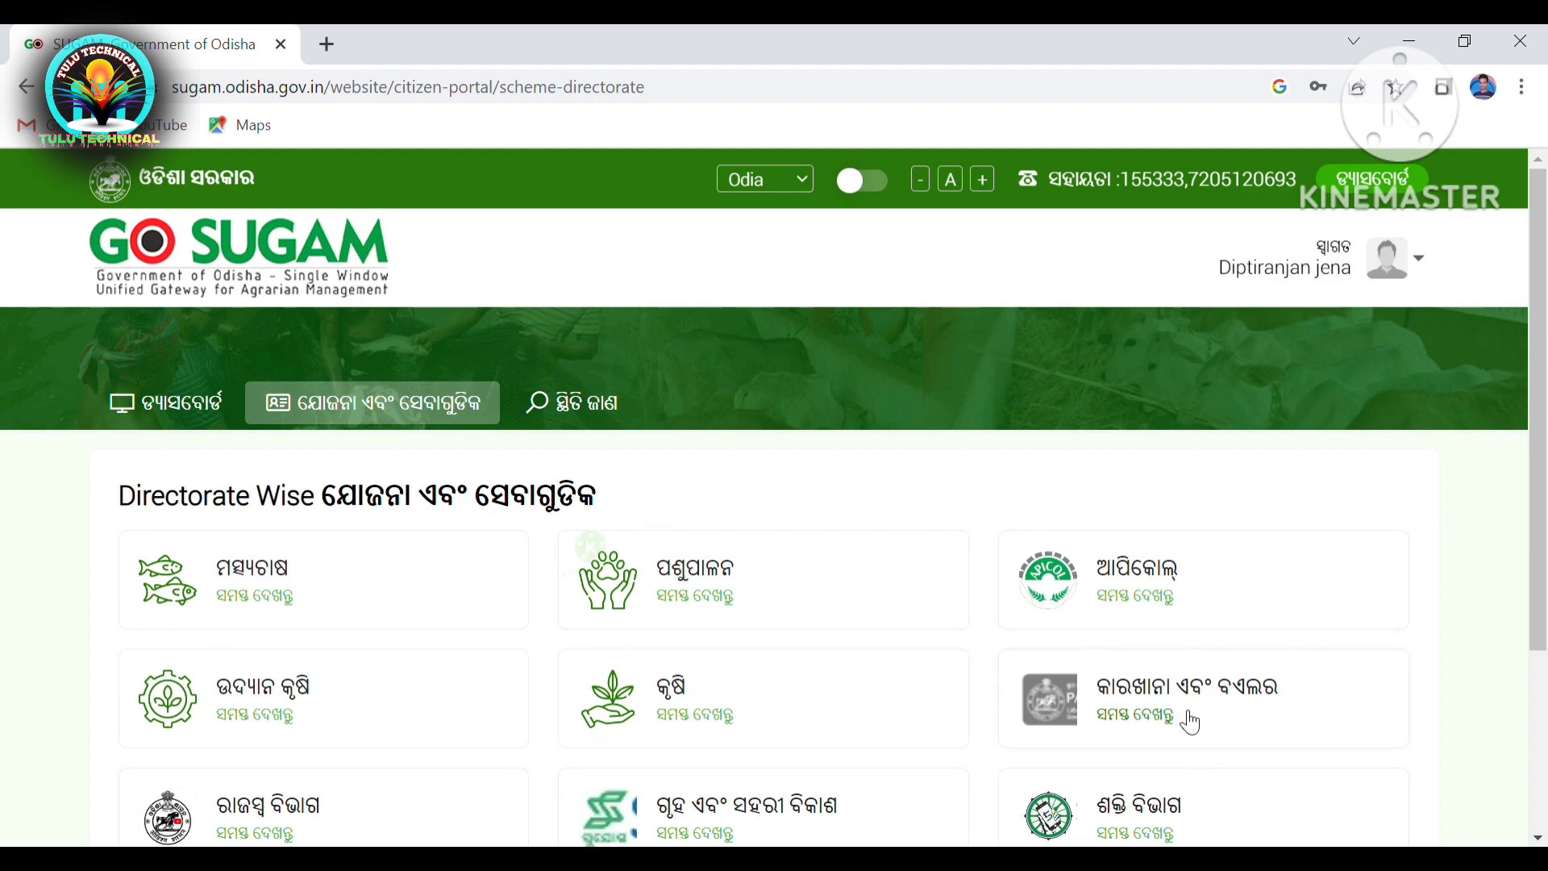
- List all ପଶୁପାଳନ schemes and open full details of ଅଣ୍ଡାଦିଆ କୁକୁଡ଼ା ପାଳନ (egg-laying poultry farming)
click(697, 601)
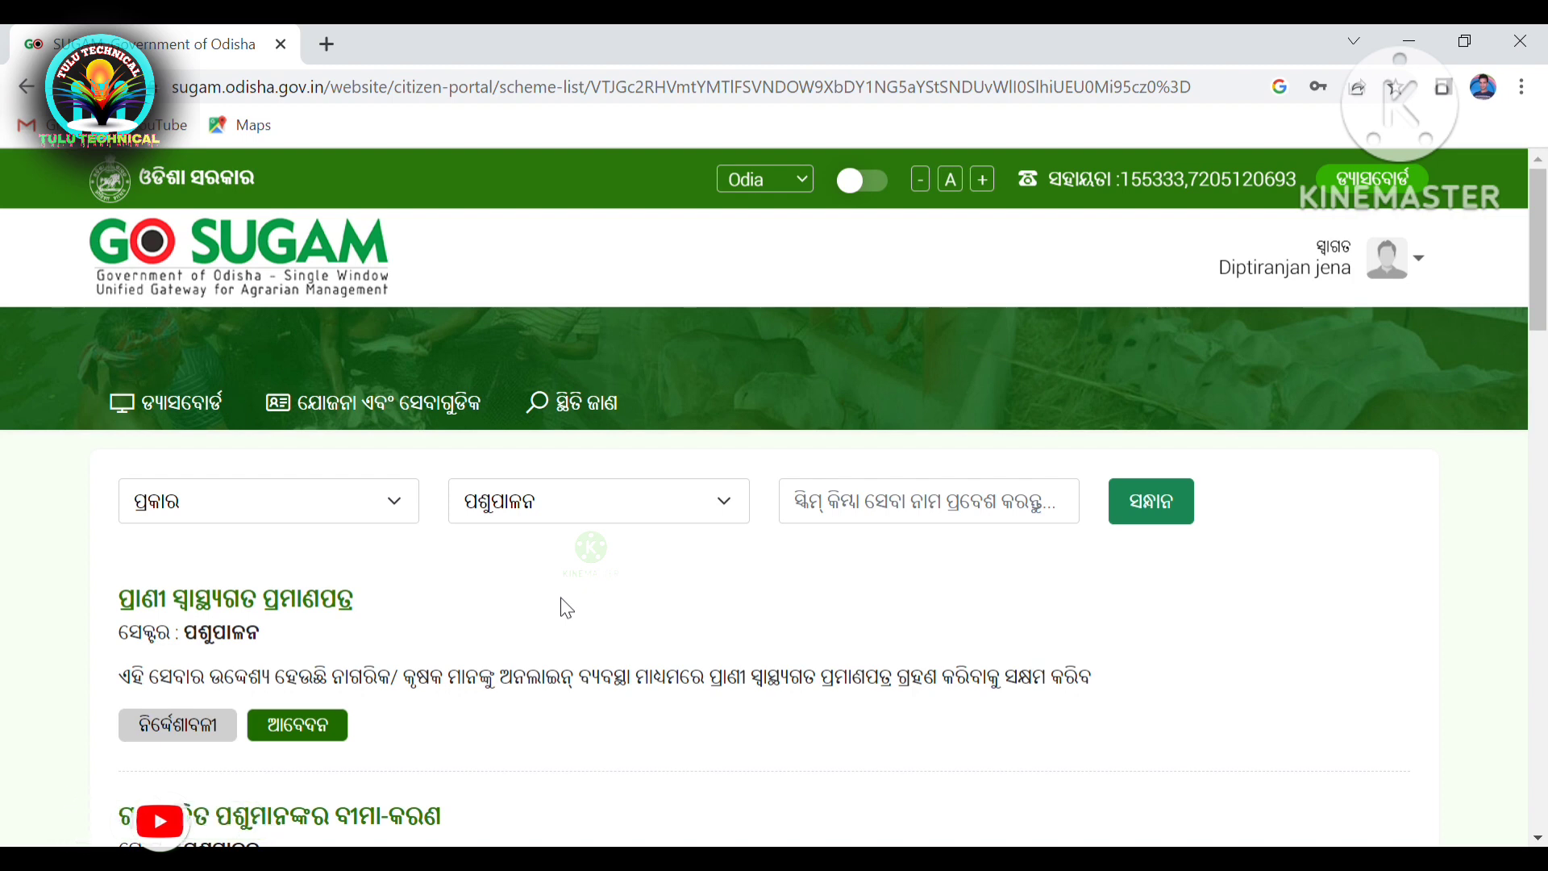
scroll(597, 617, down, 3)
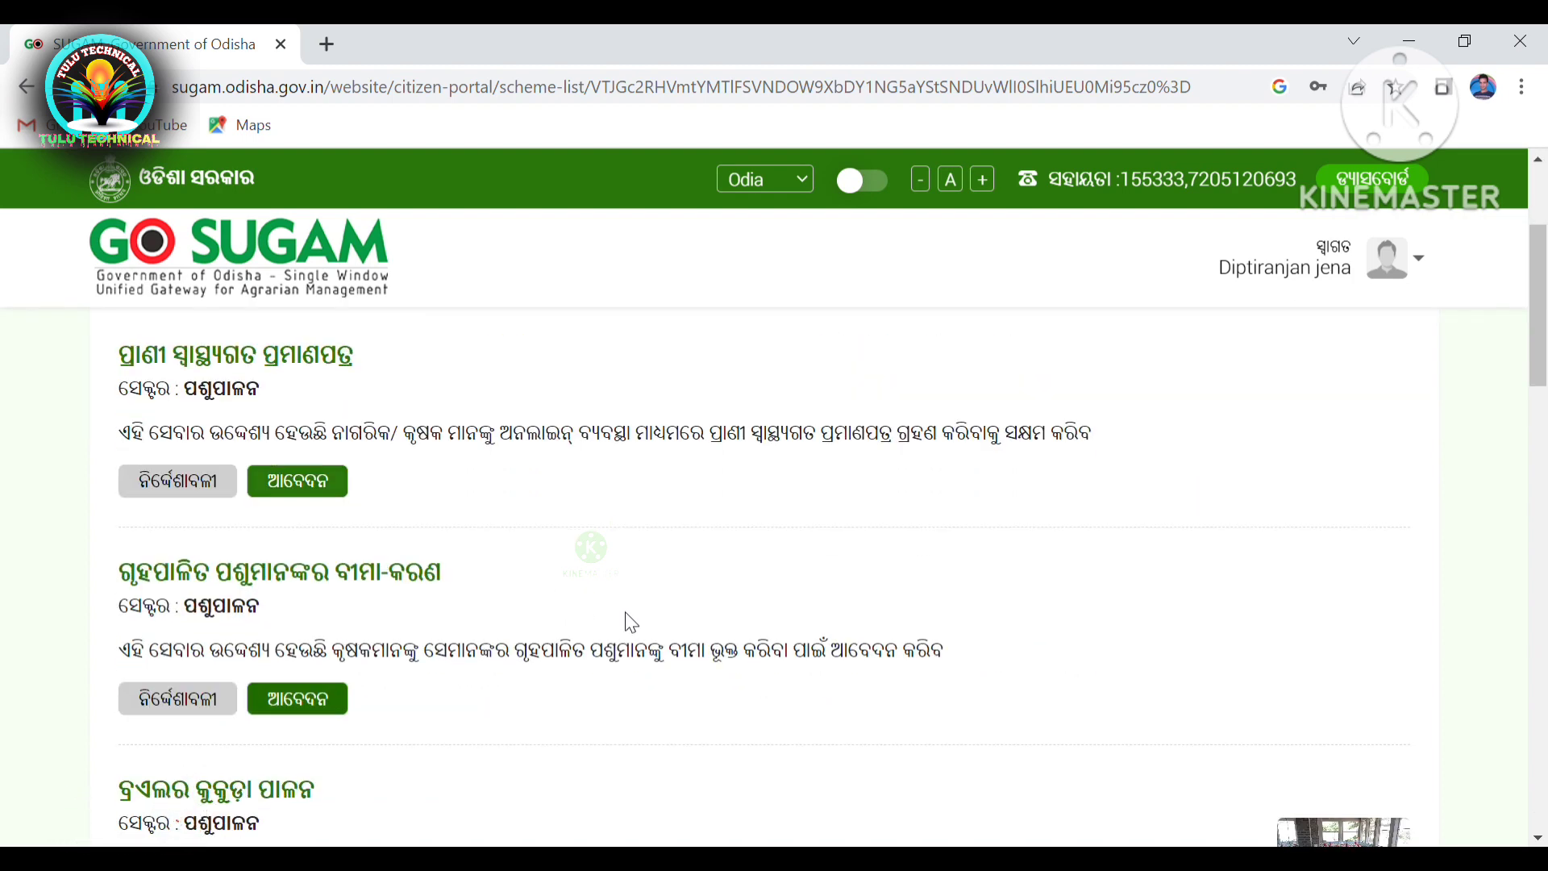
scroll(629, 621, down, 3)
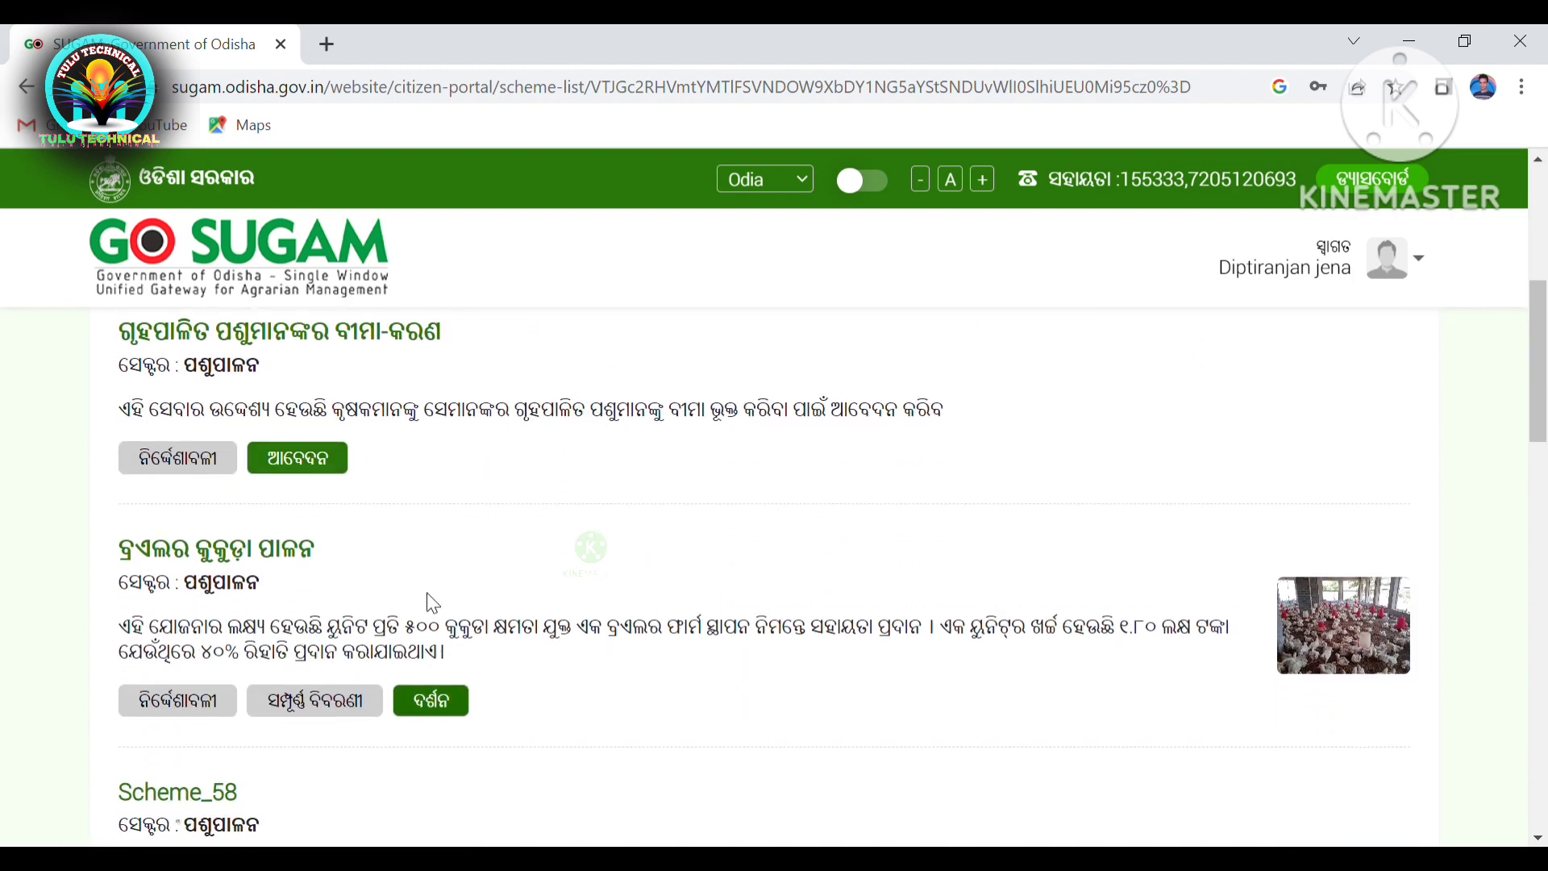
scroll(528, 633, down, 6)
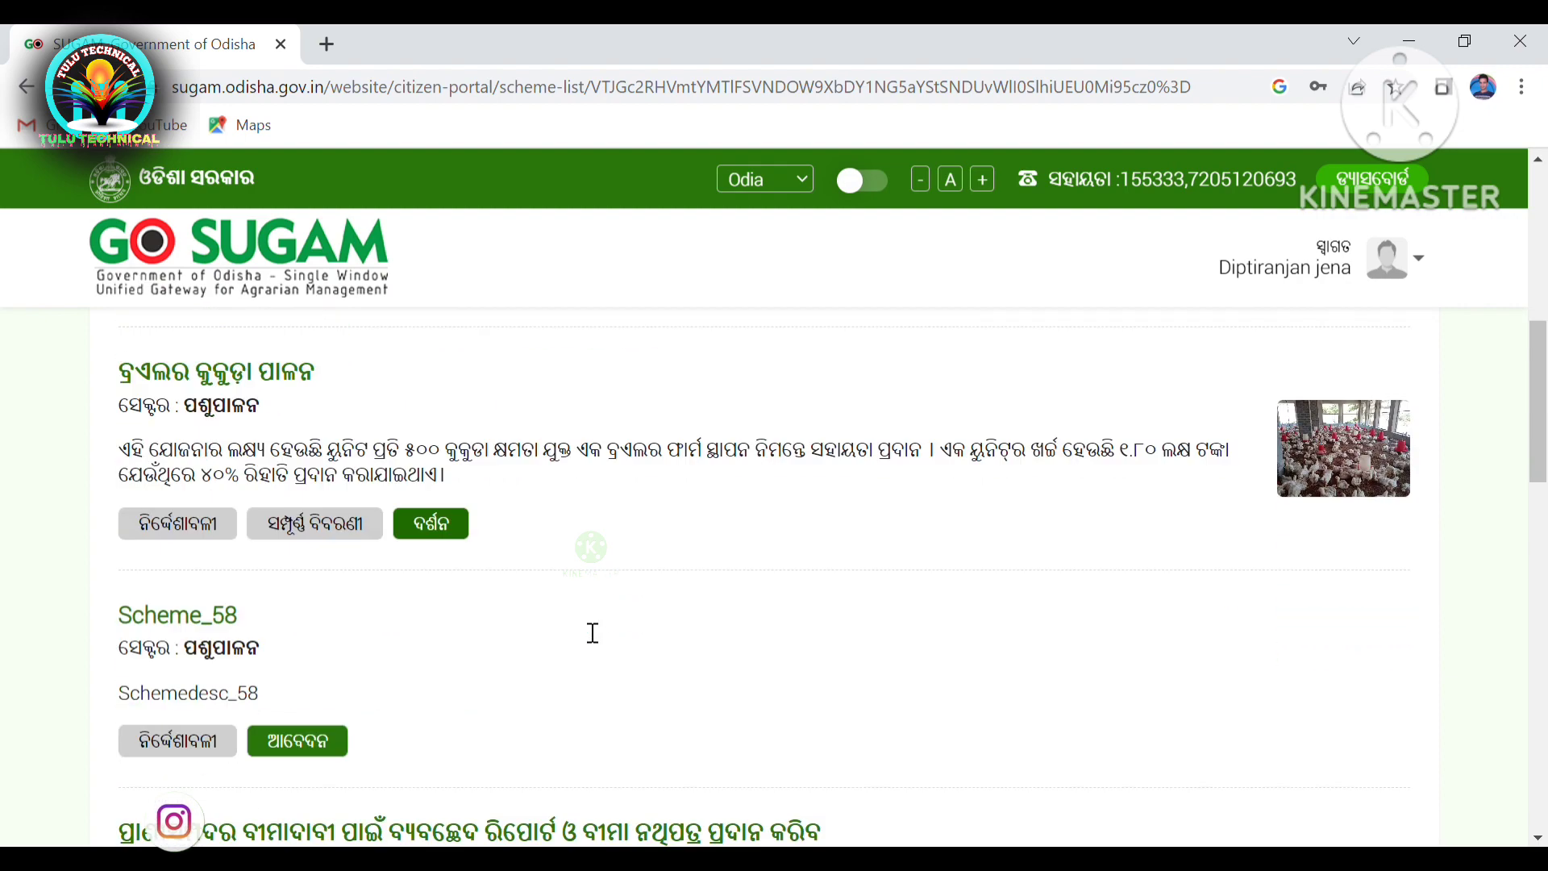
scroll(613, 620, up, 2)
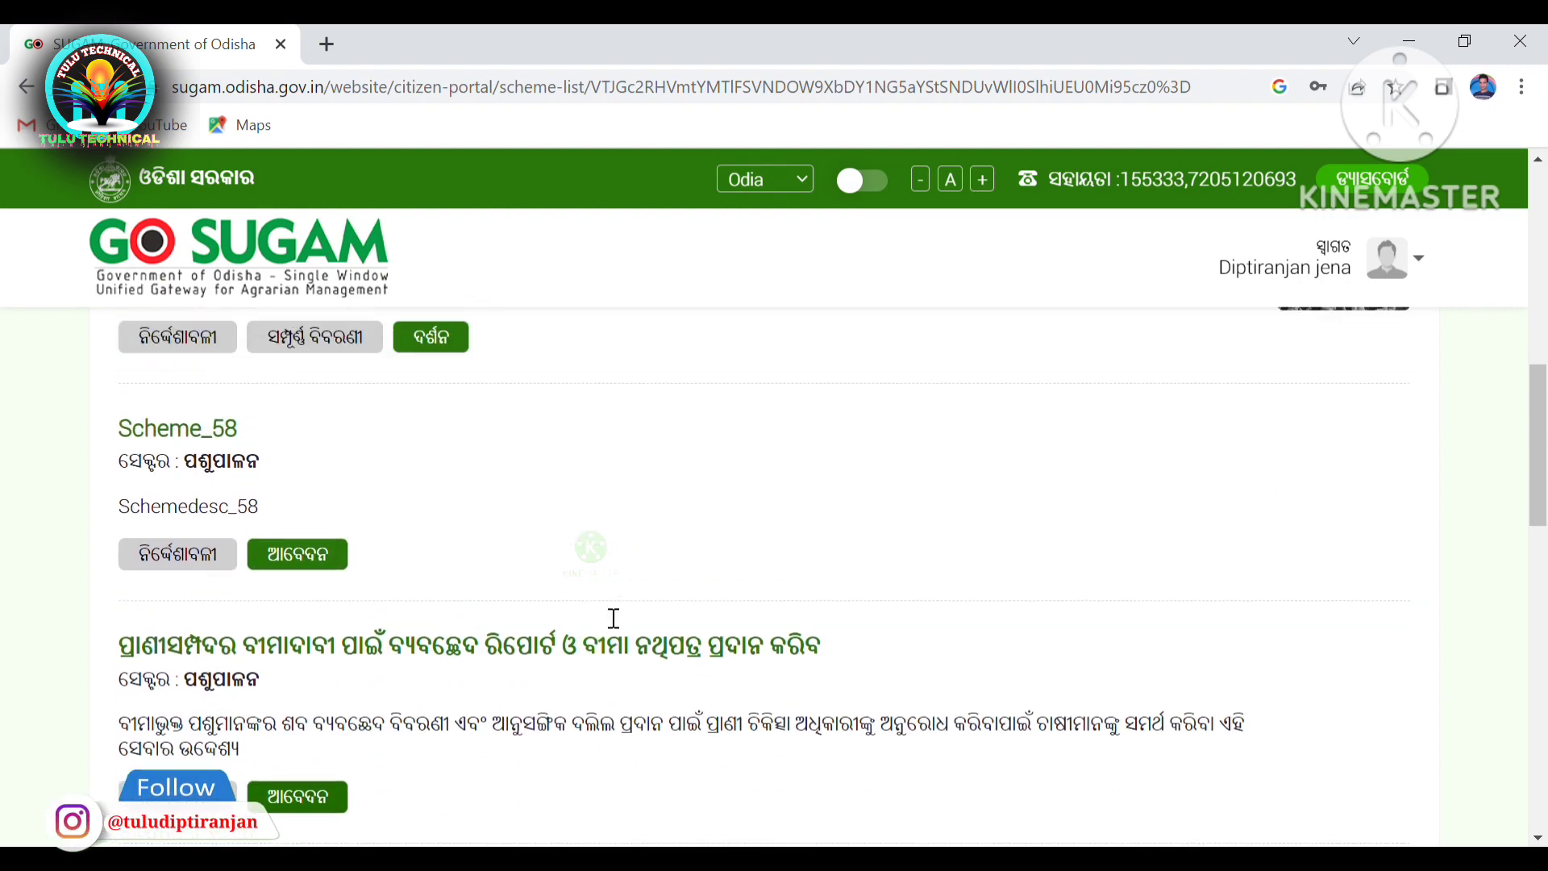
scroll(621, 615, down, 5)
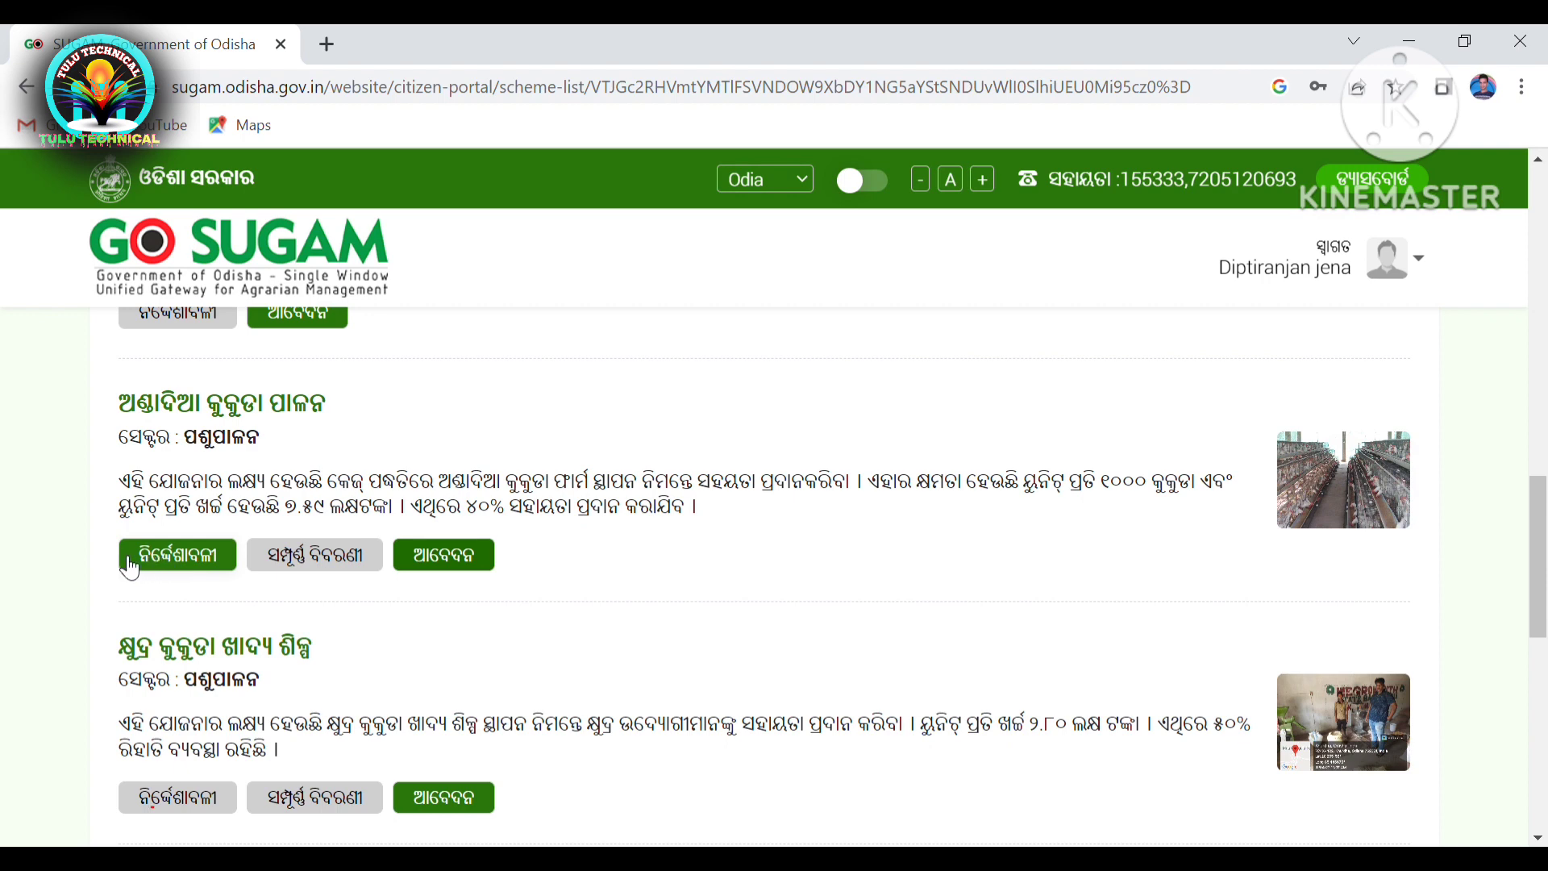
click(305, 568)
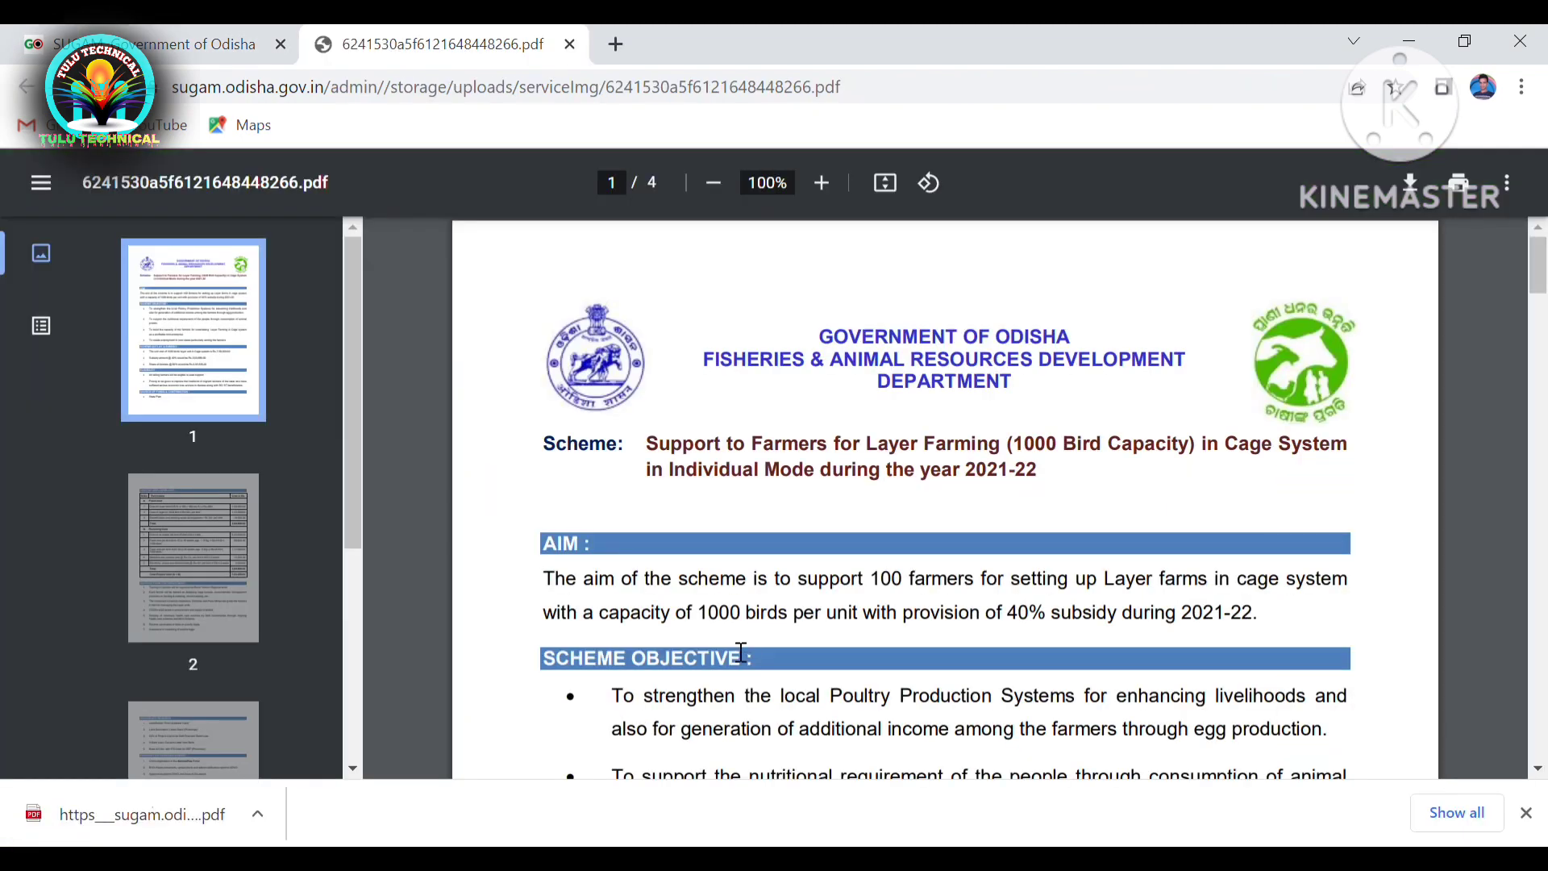
- Read the Layer Farming (1000 Bird Capacity) guidelines PDF, then apply for layer poultry farming on SUGAM
scroll(624, 619, down, 7)
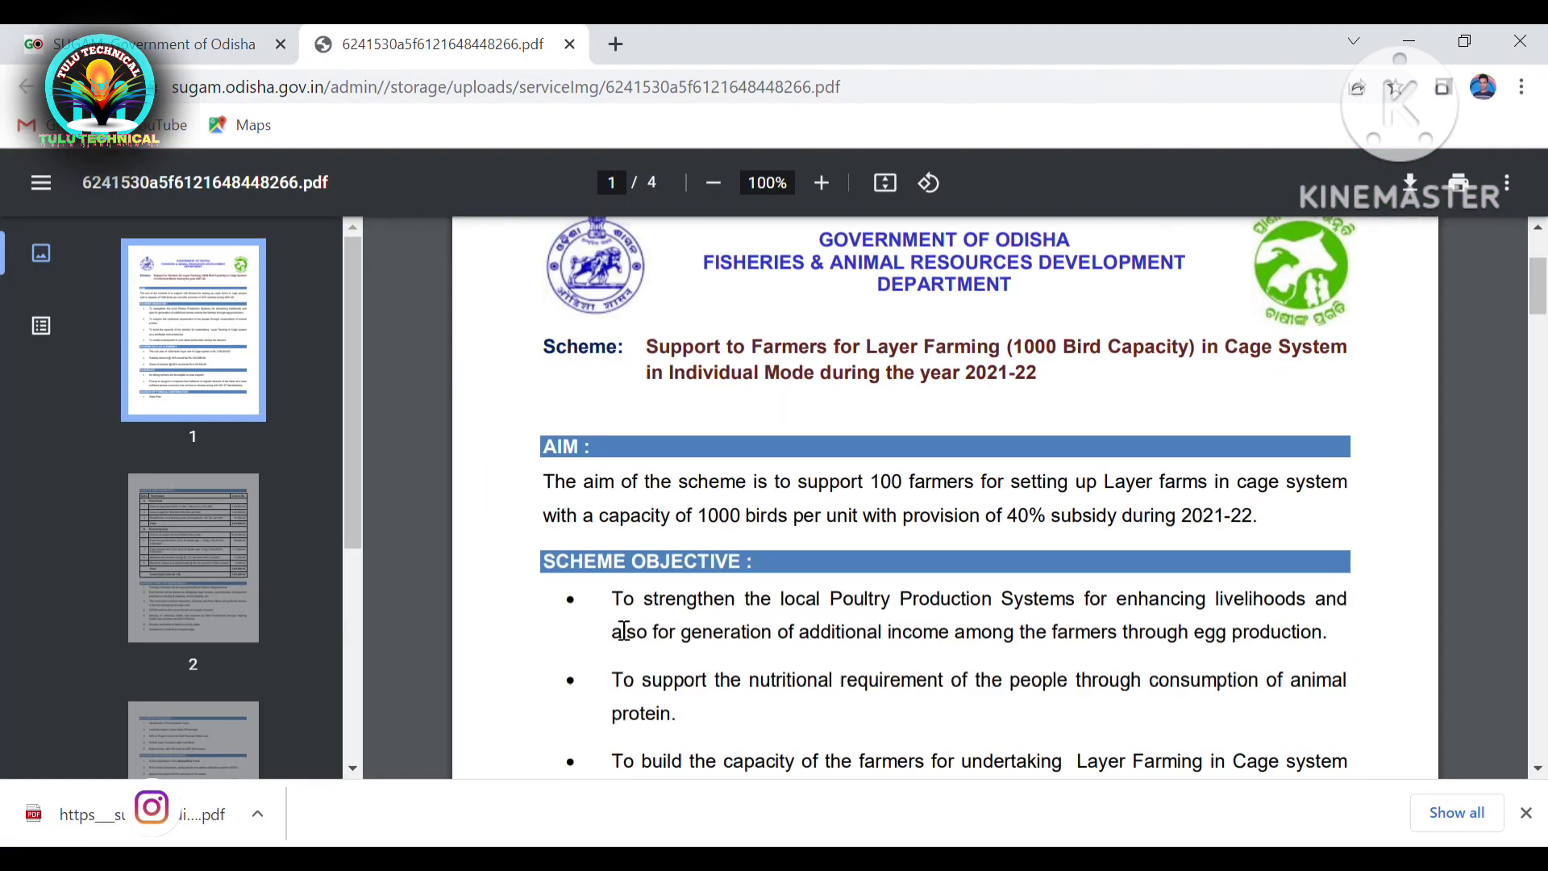
scroll(650, 619, up, 7)
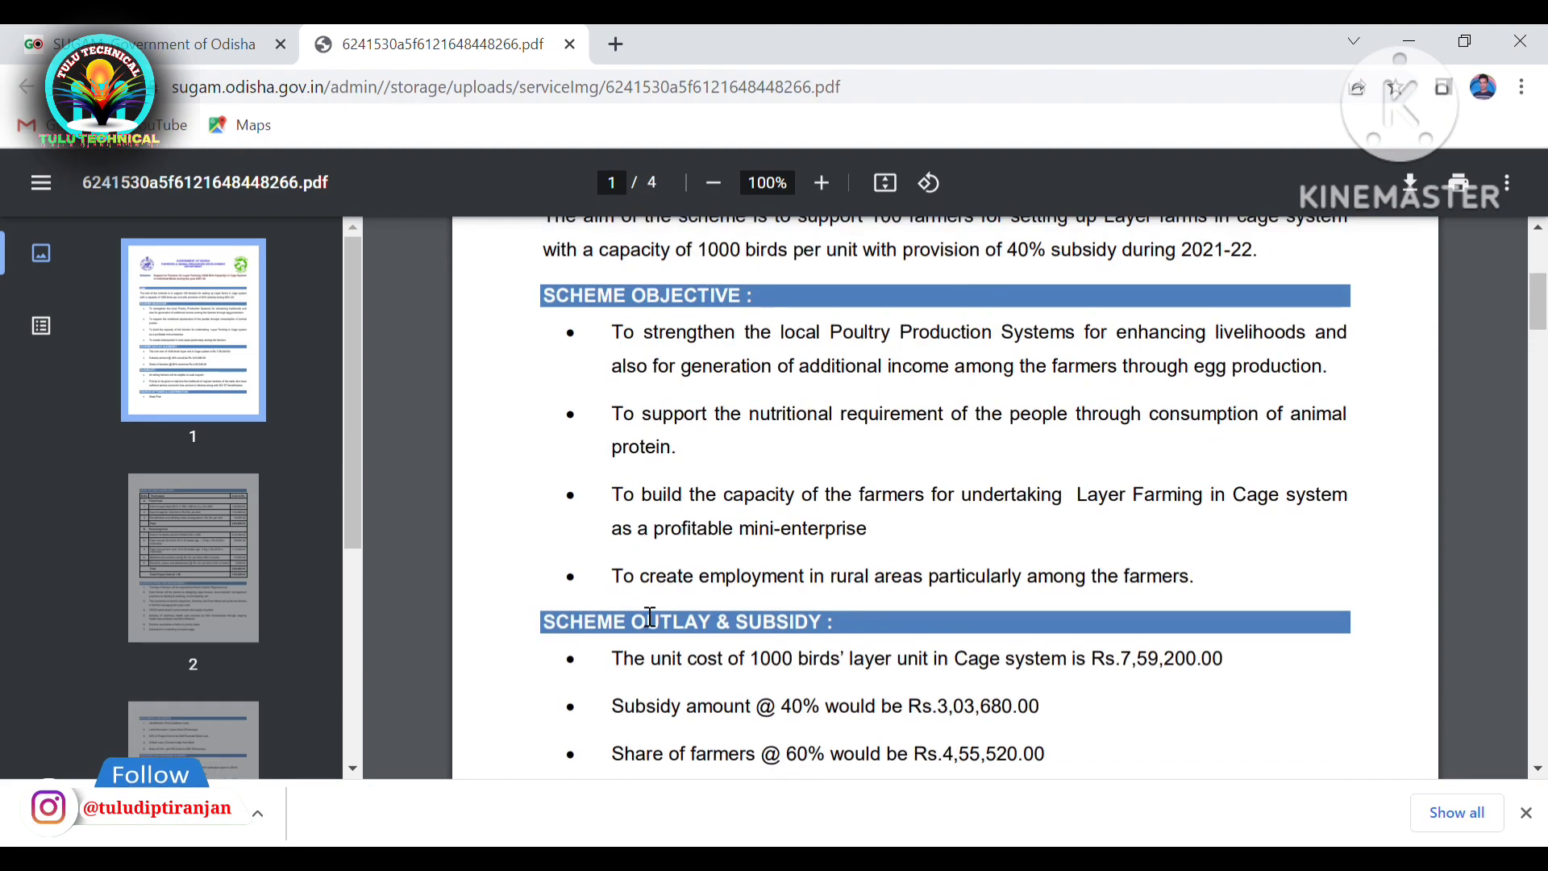
scroll(766, 614, down, 3)
scroll(763, 636, down, 2)
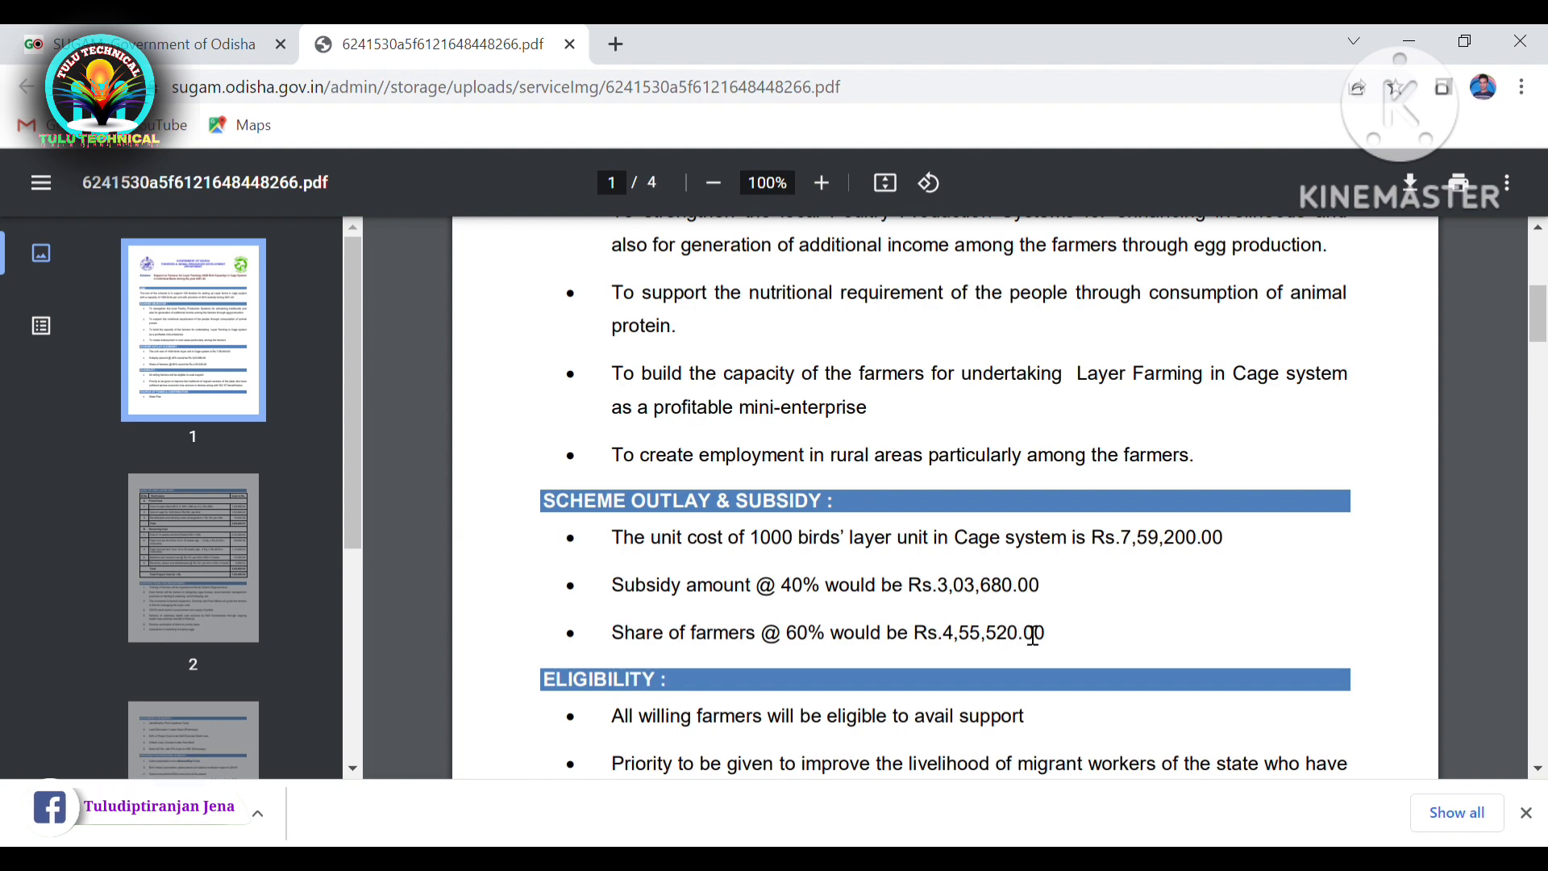
scroll(1020, 641, down, 5)
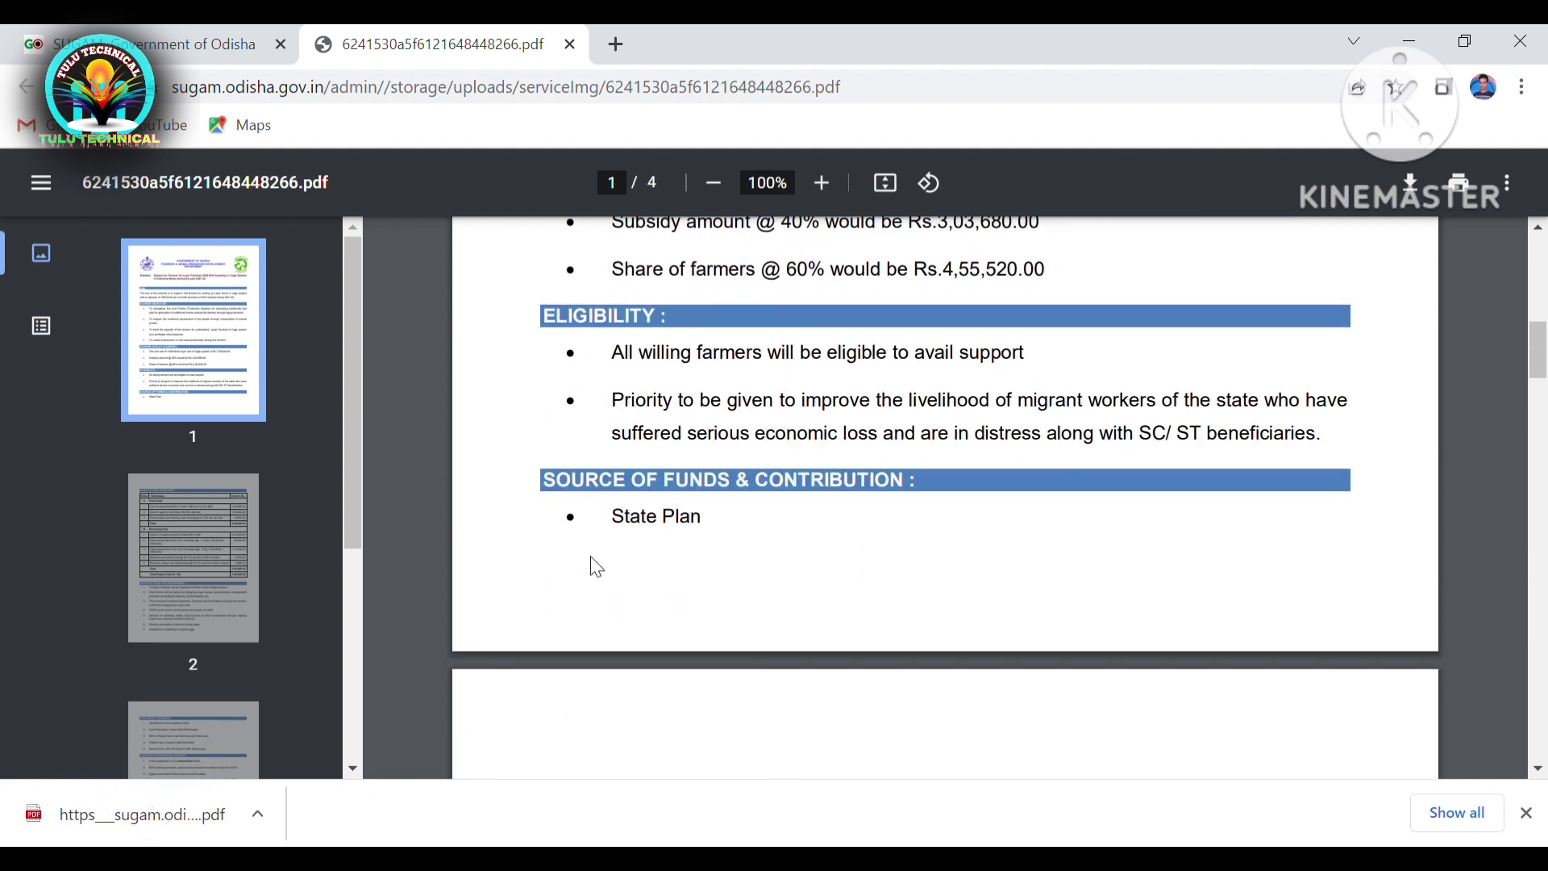
scroll(671, 565, down, 6)
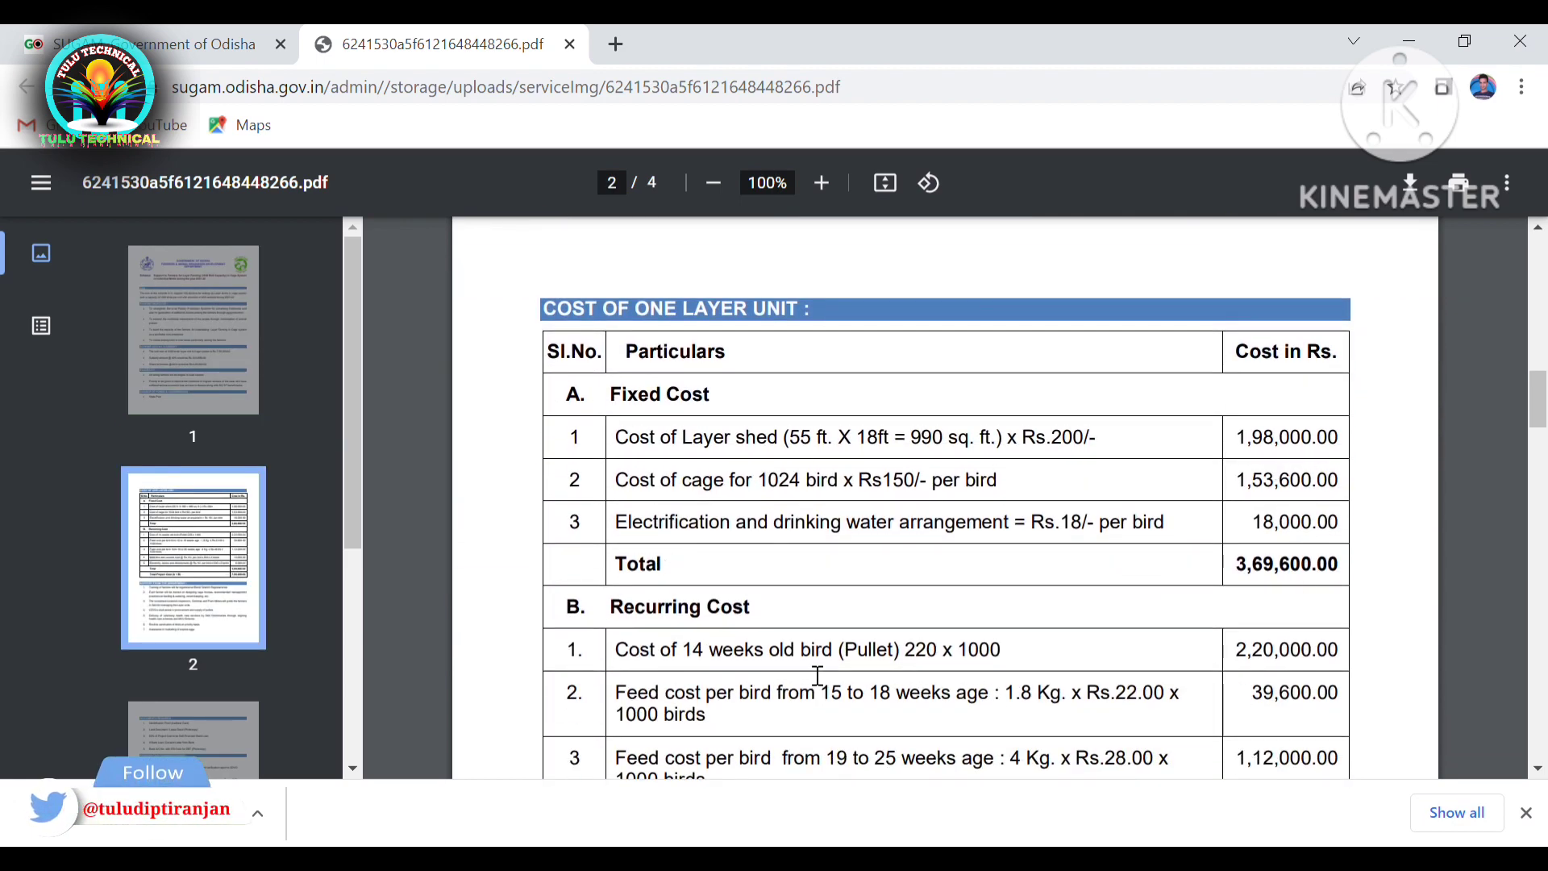
scroll(734, 657, down, 7)
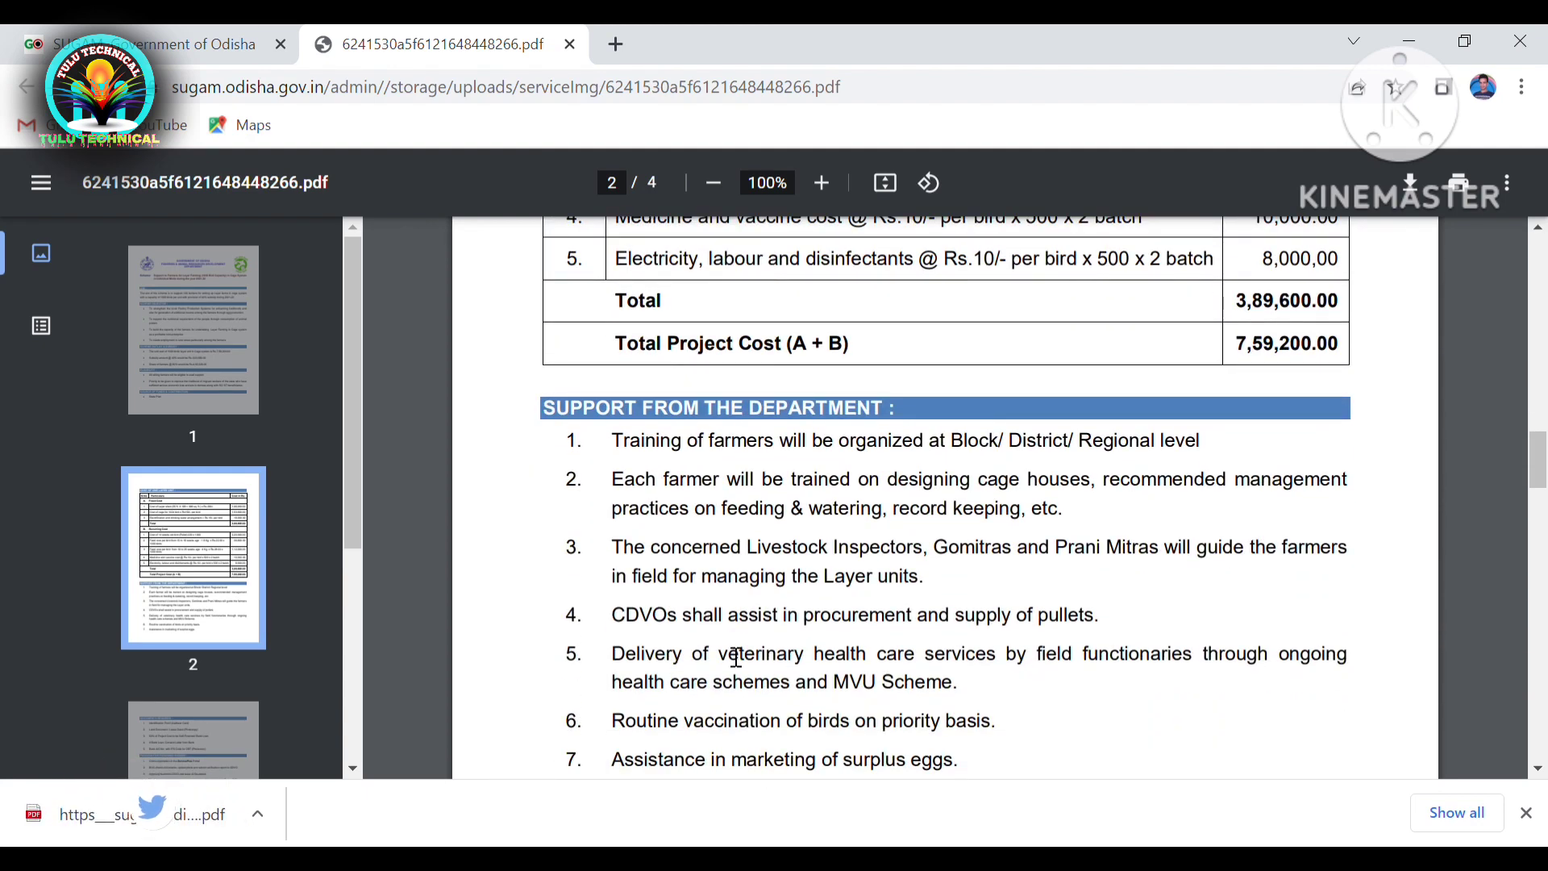
scroll(734, 657, down, 2)
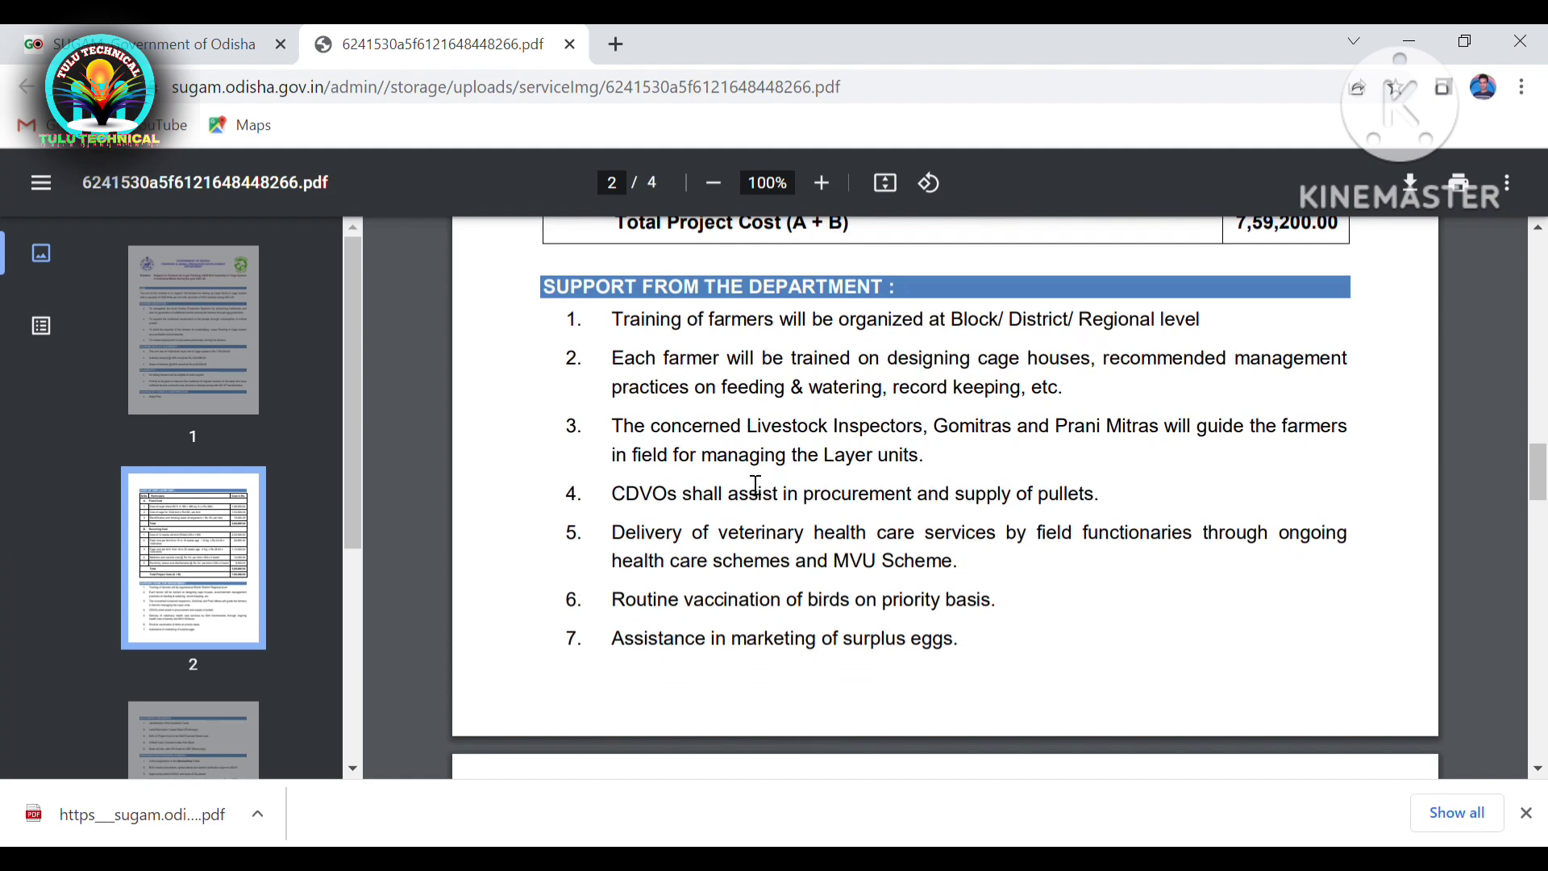
scroll(794, 576, up, 3)
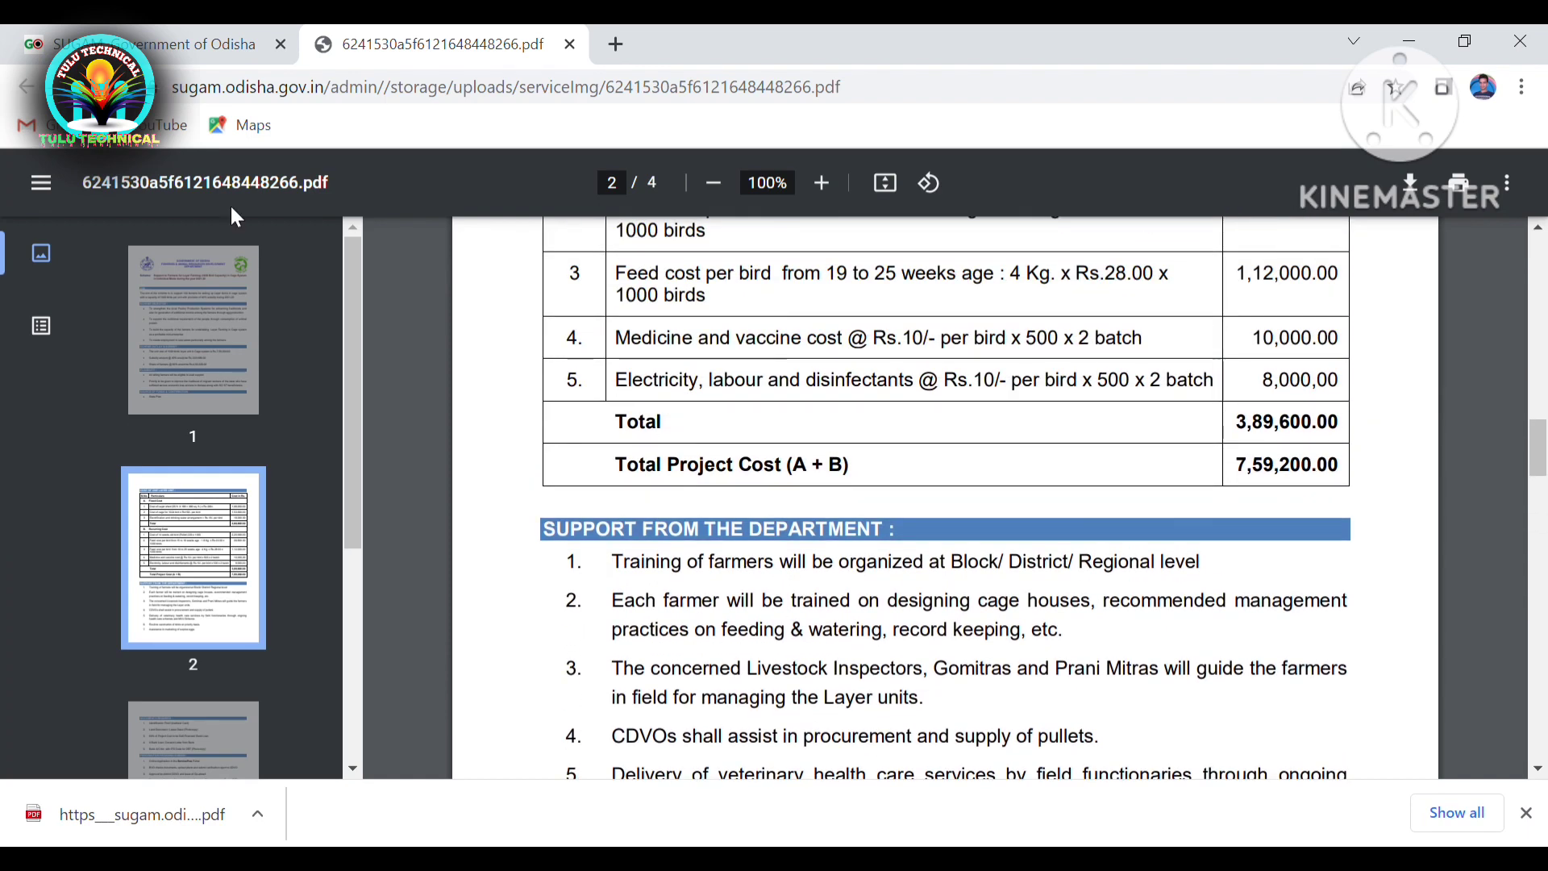
click(178, 56)
click(438, 559)
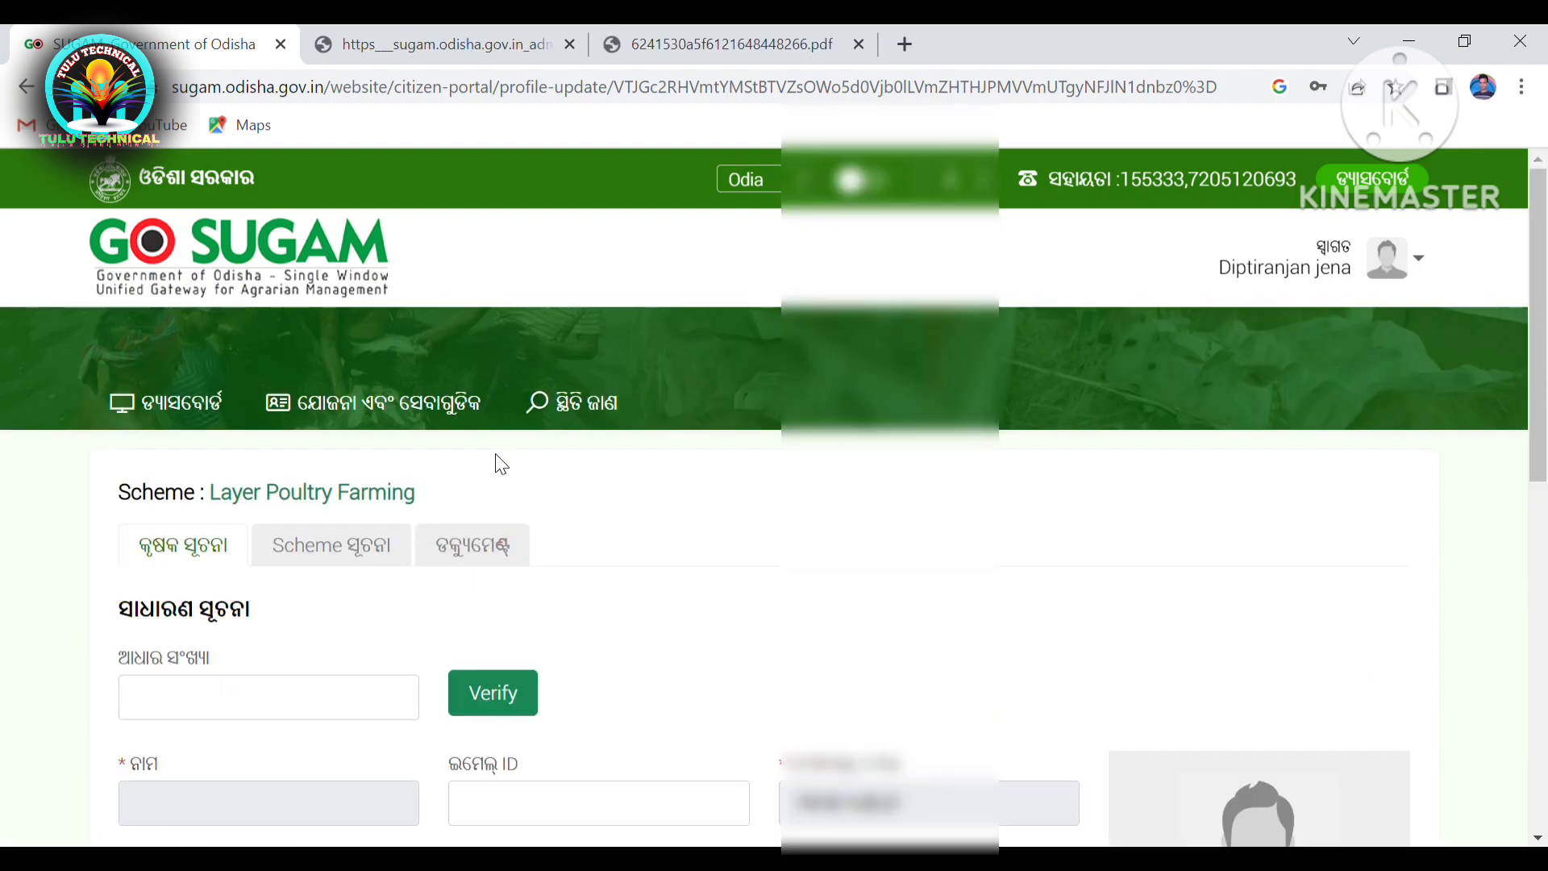
- Scroll through the blank general information and contact address fields (district, block, village, address)
scroll(501, 464, down, 5)
scroll(555, 502, up, 3)
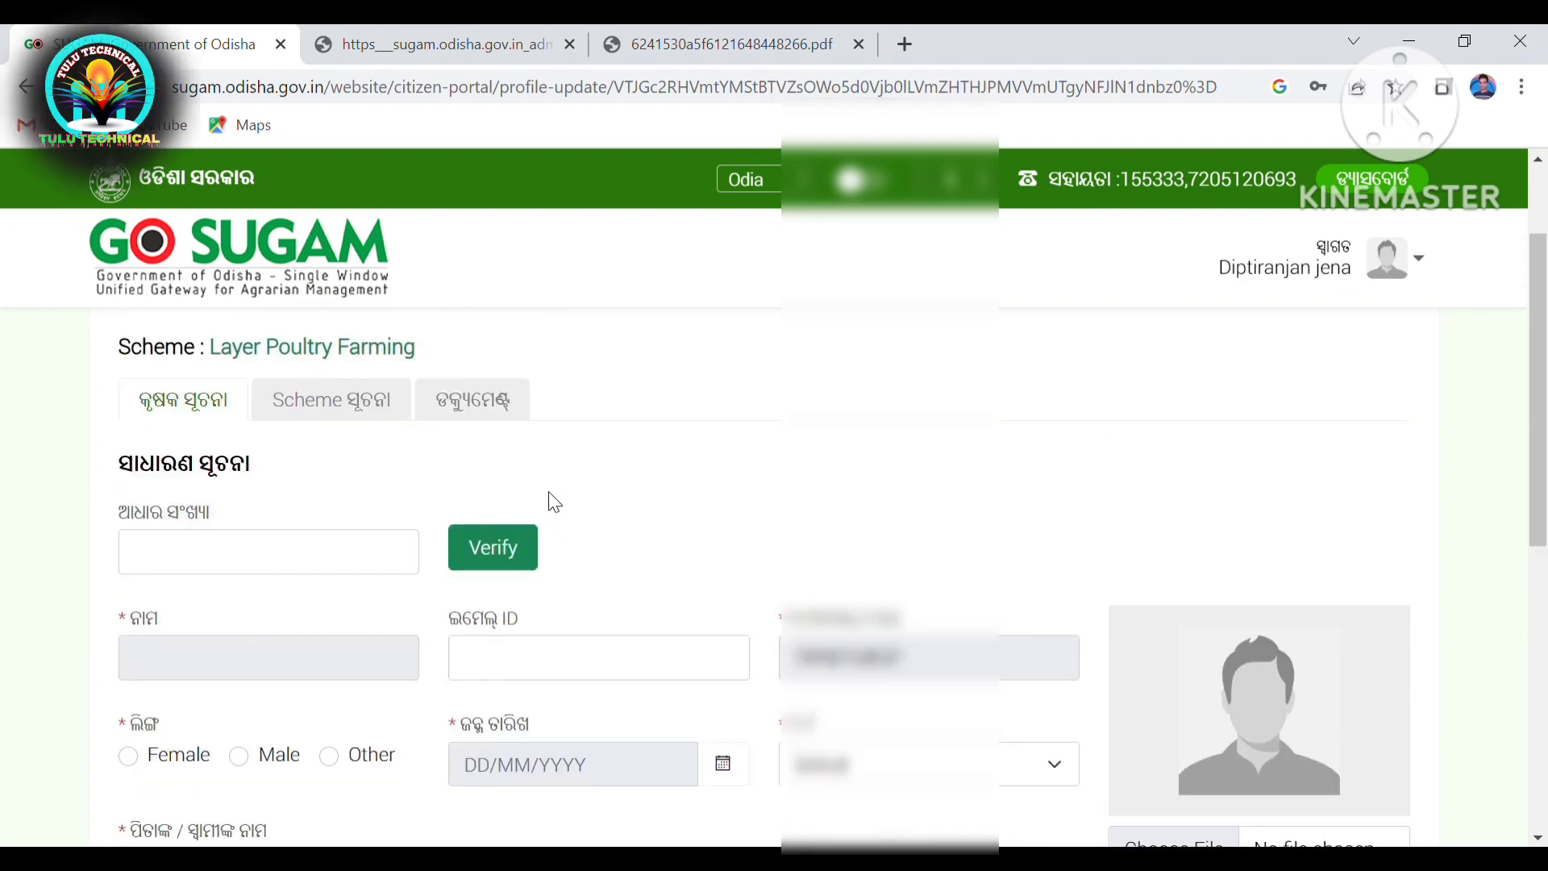
scroll(555, 502, up, 1)
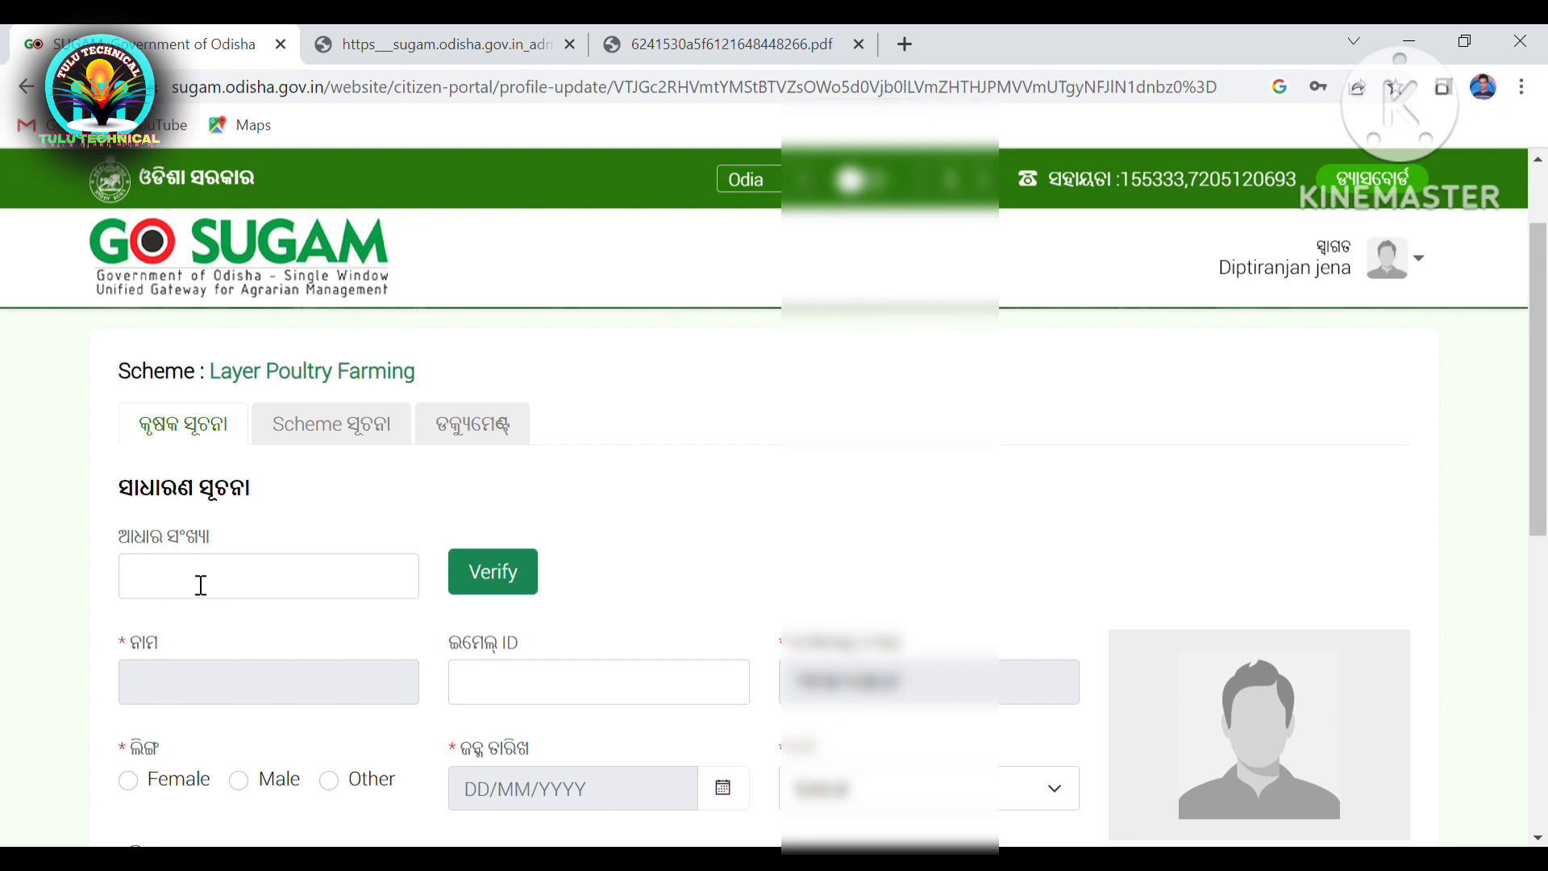
scroll(202, 585, down, 2)
scroll(181, 456, up, 3)
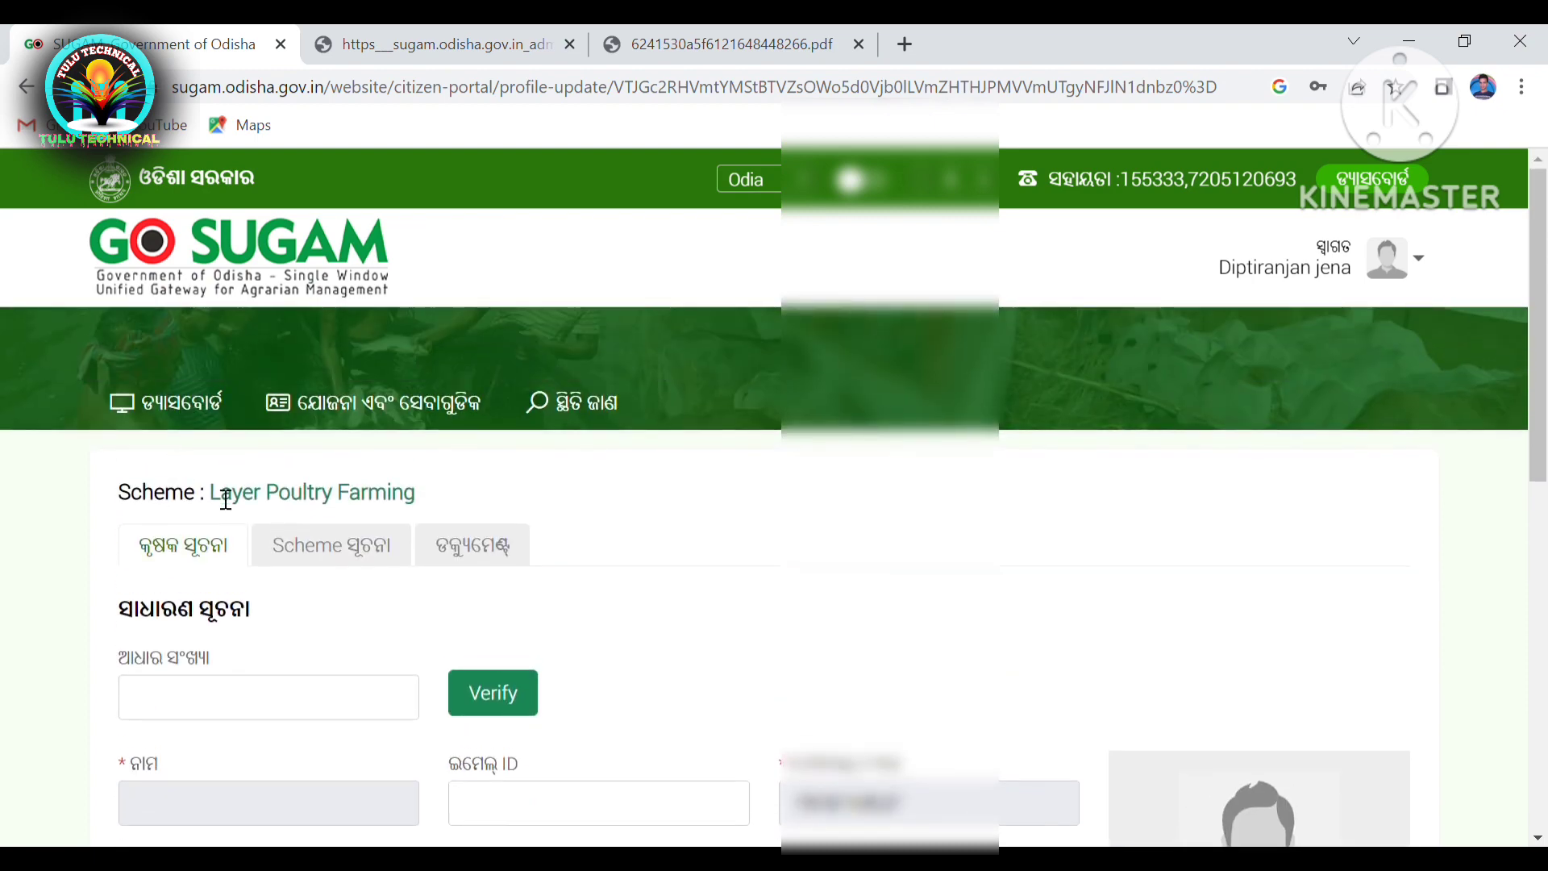
scroll(226, 500, down, 1)
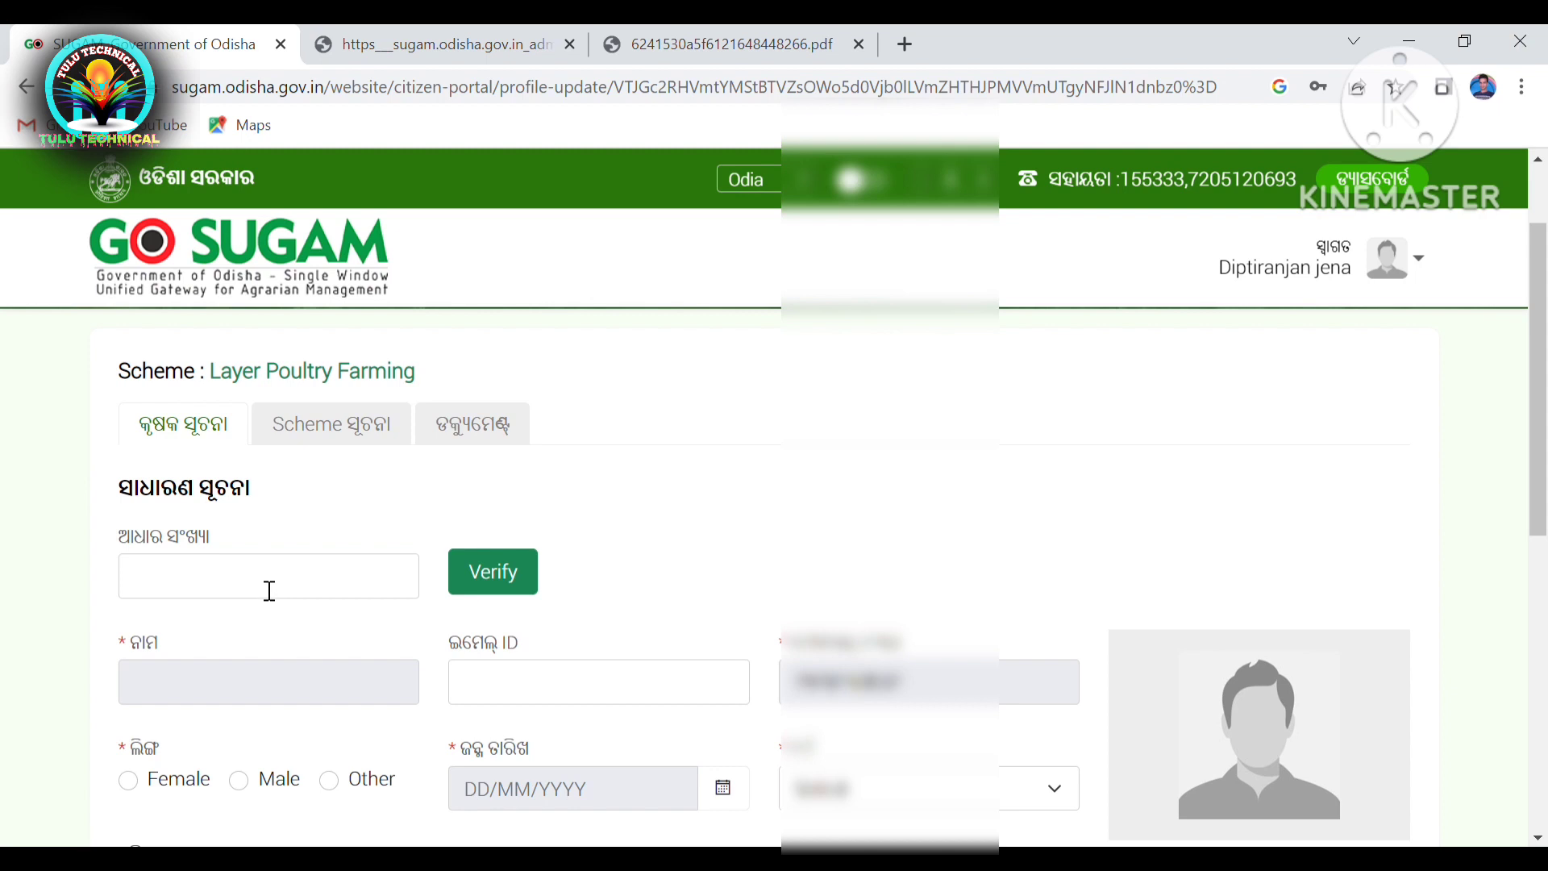
scroll(270, 591, down, 2)
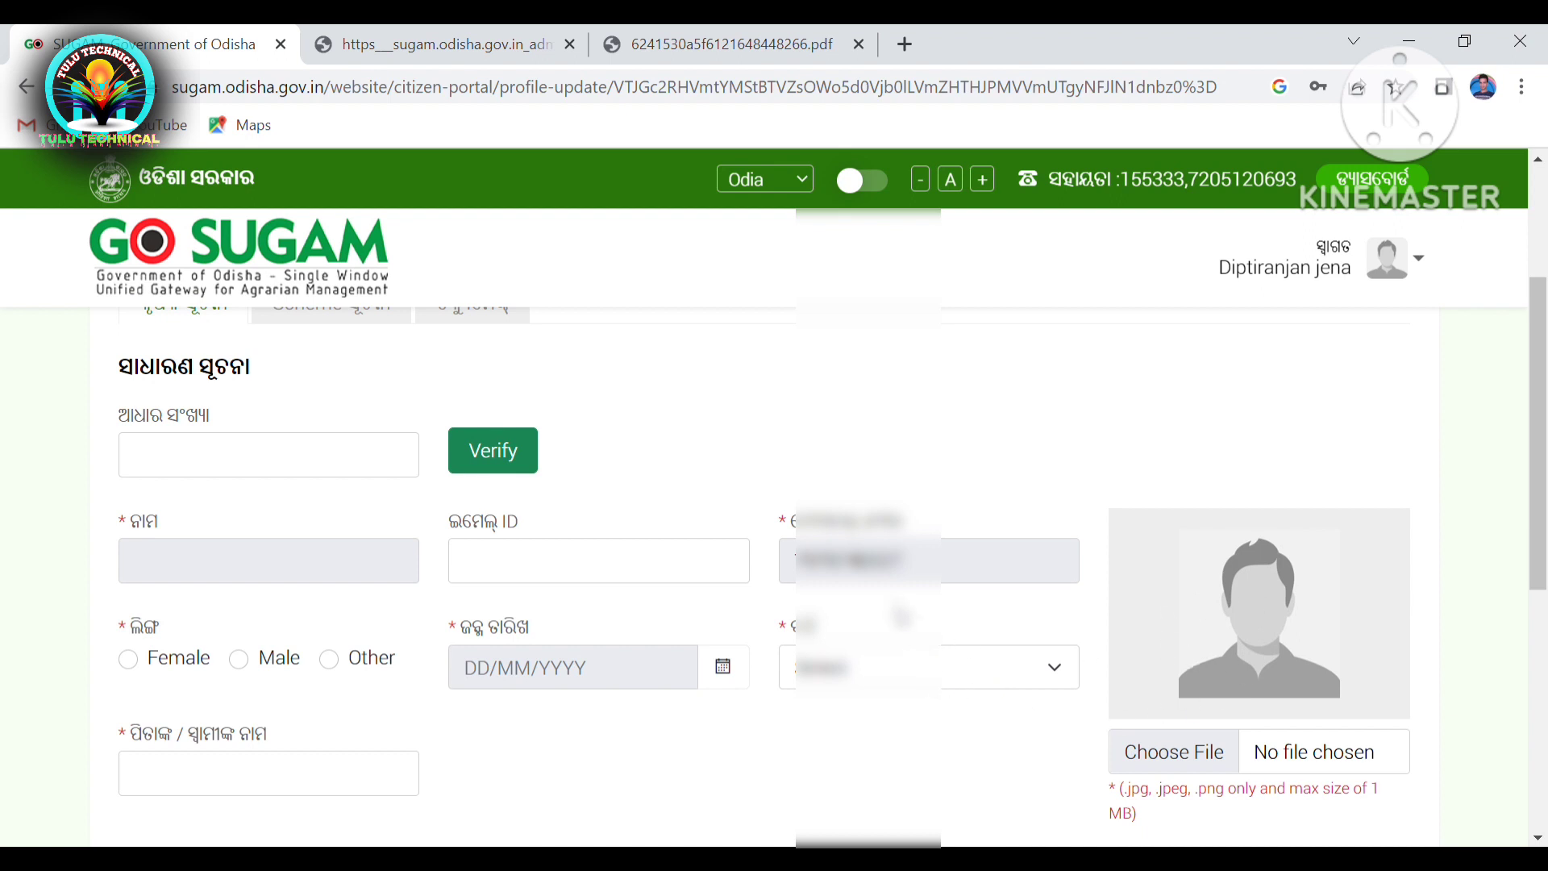
scroll(887, 613, down, 6)
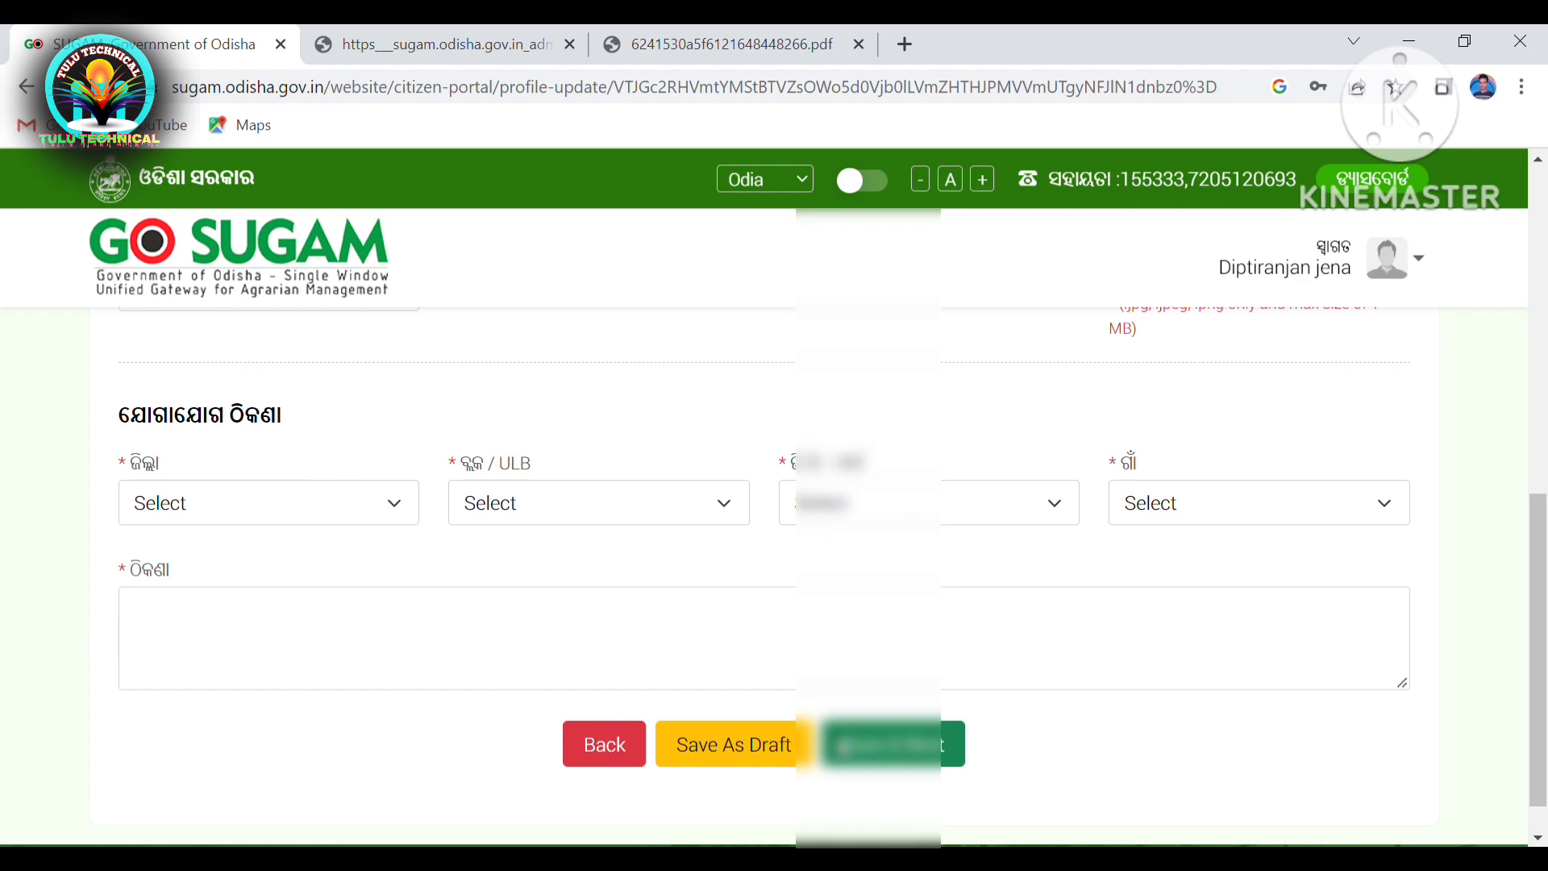
scroll(1069, 659, up, 6)
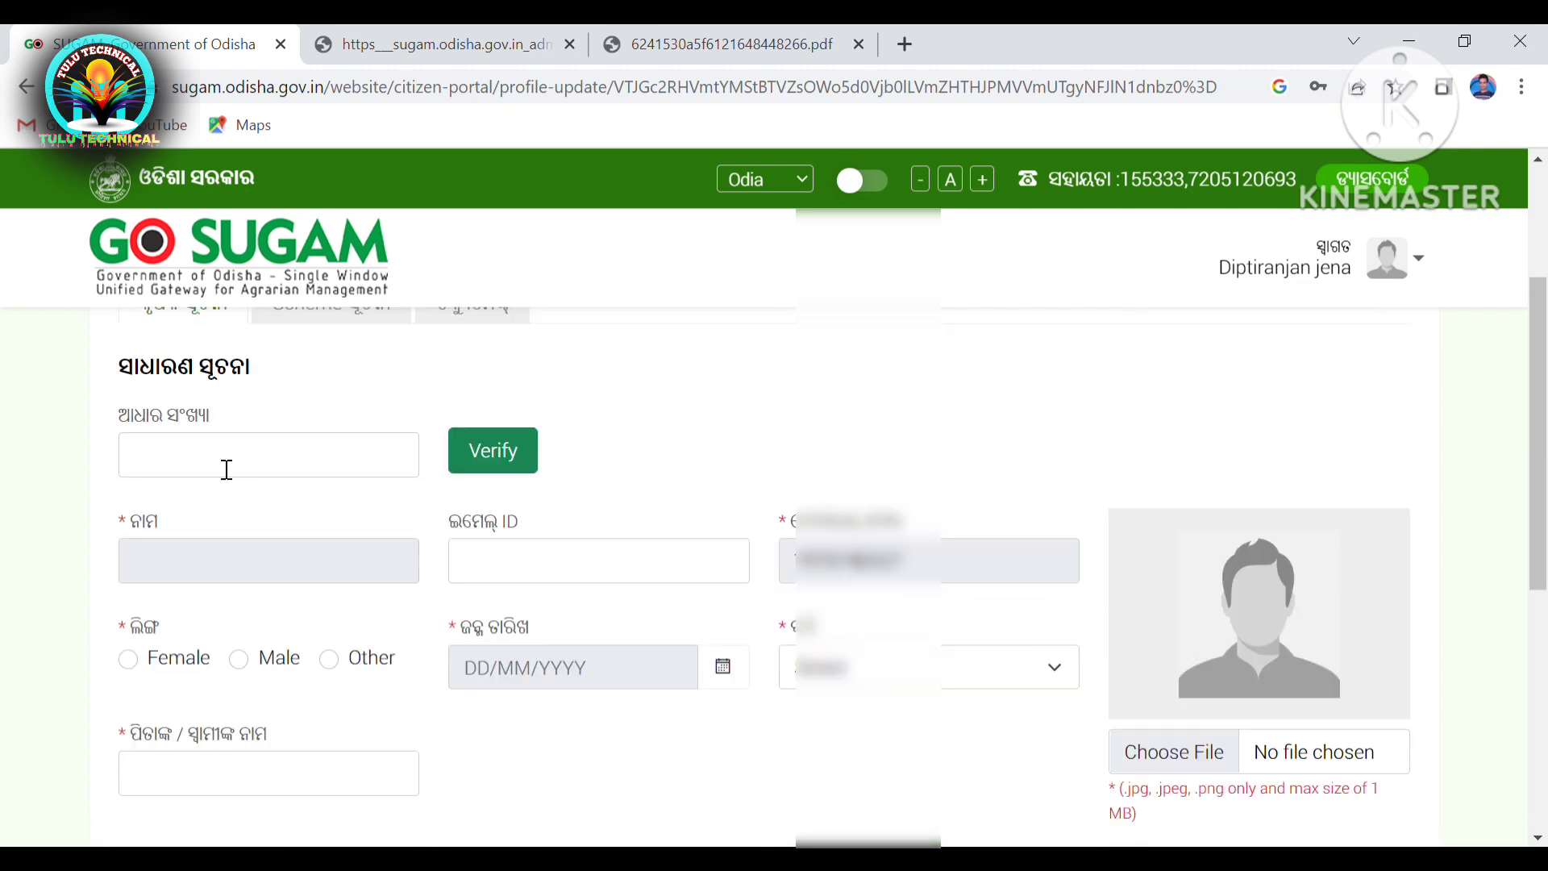
- Enter the farmer's Aadhaar number and confirm it with the OTP to load name, gender and photo
click(227, 465)
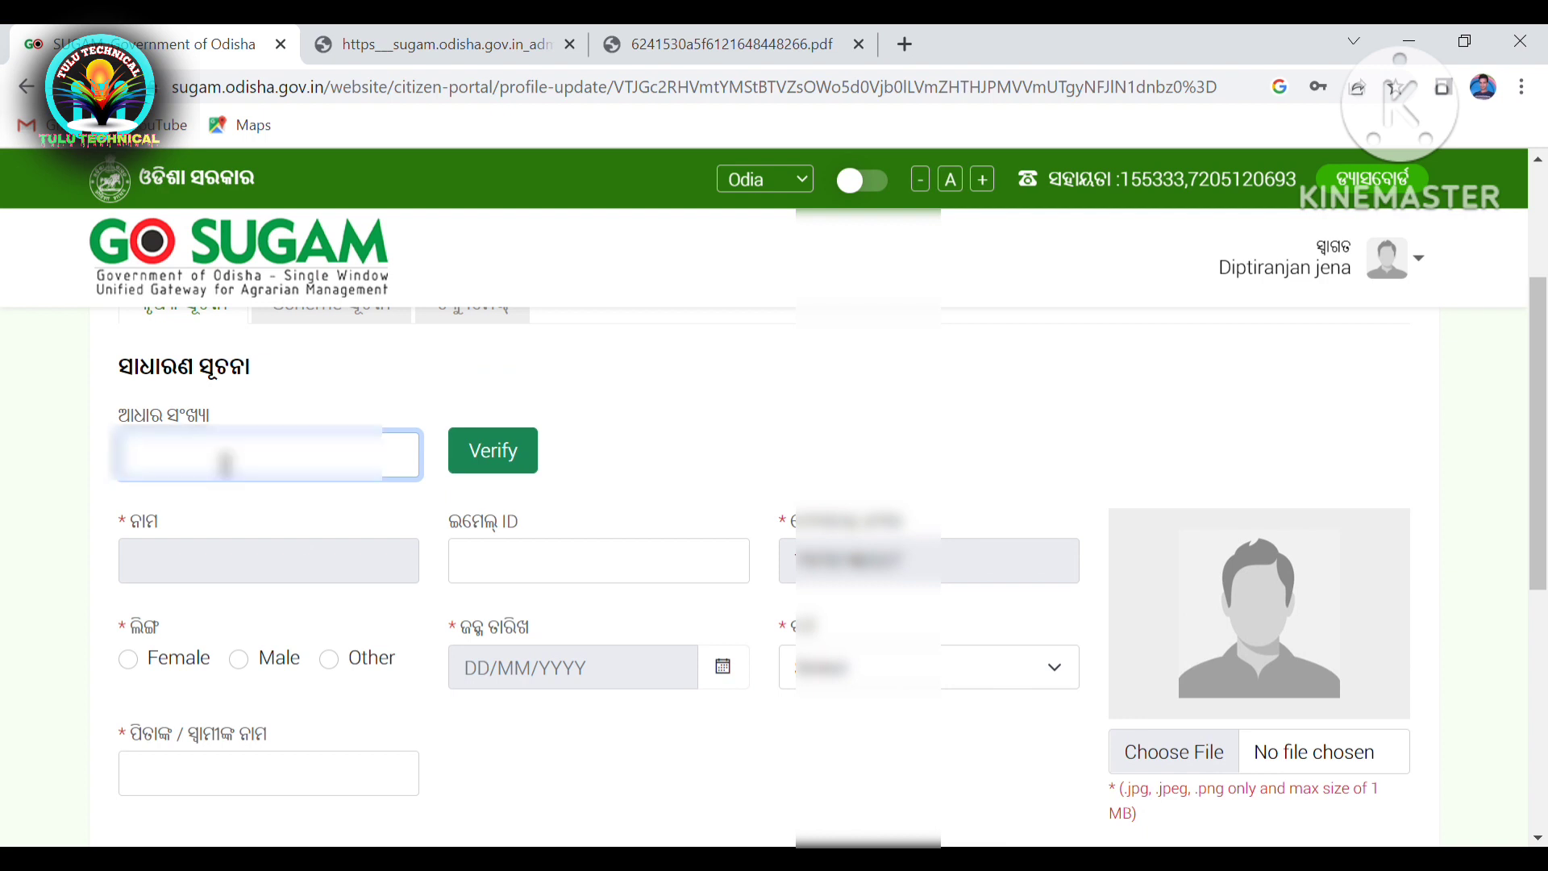
text(******)
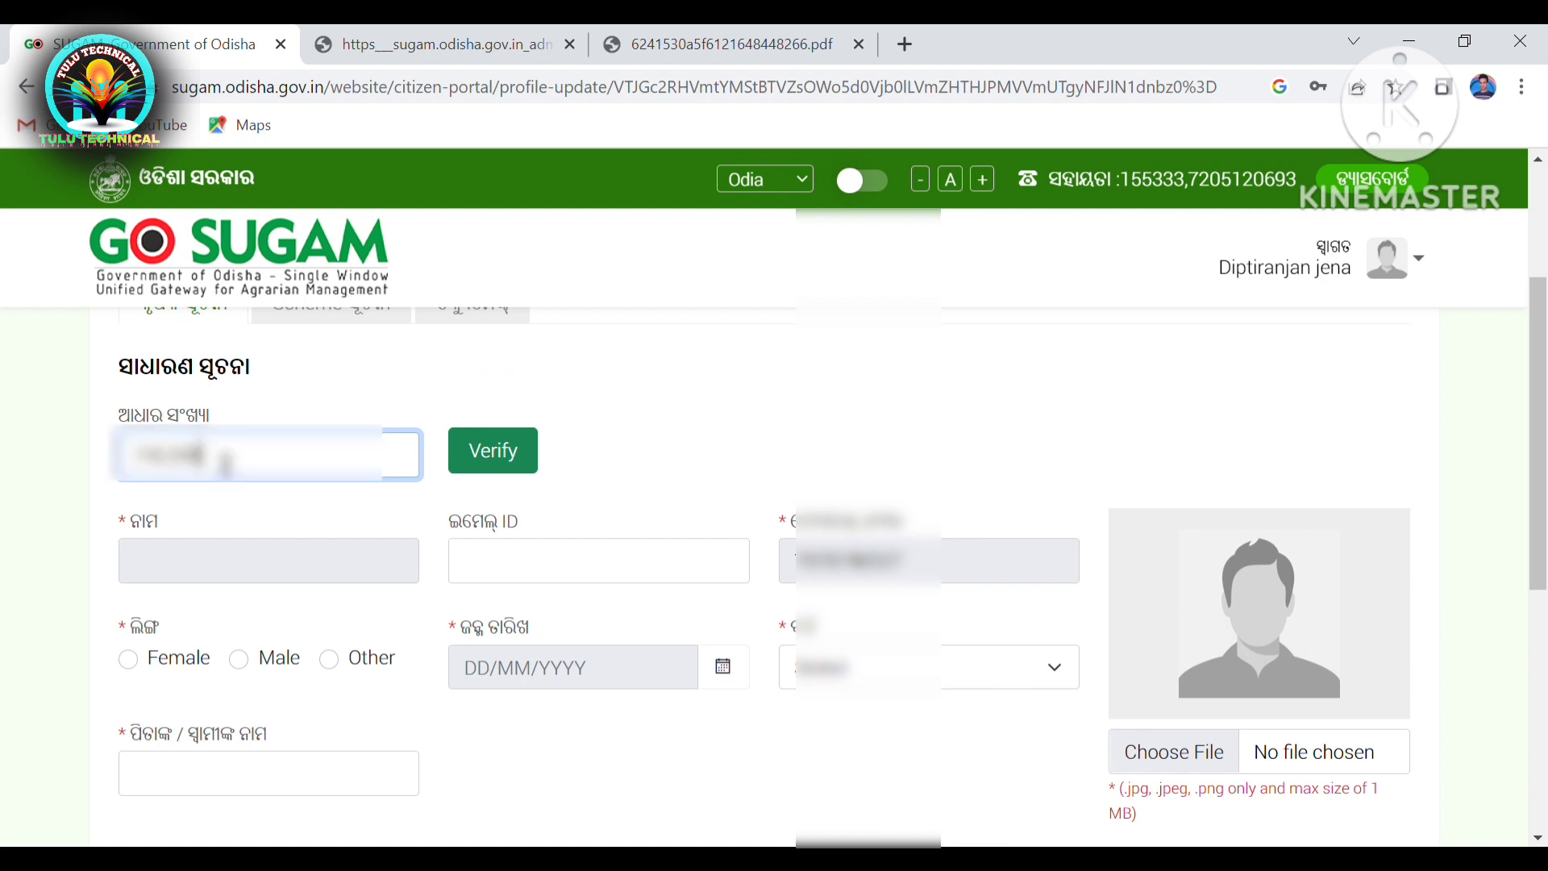
text(*****)
click(480, 448)
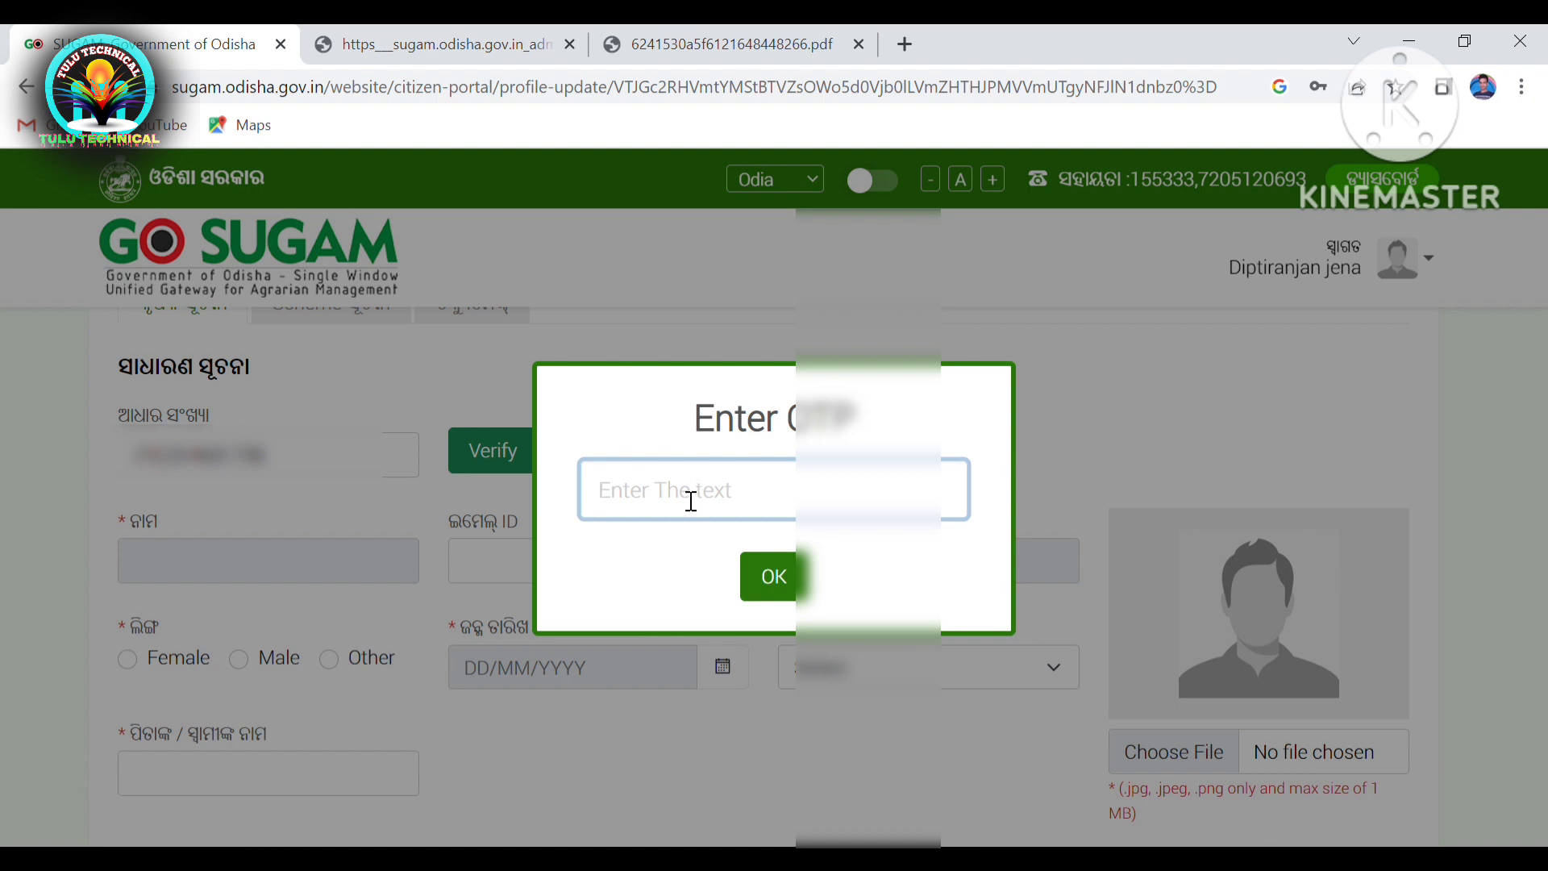
key(Return)
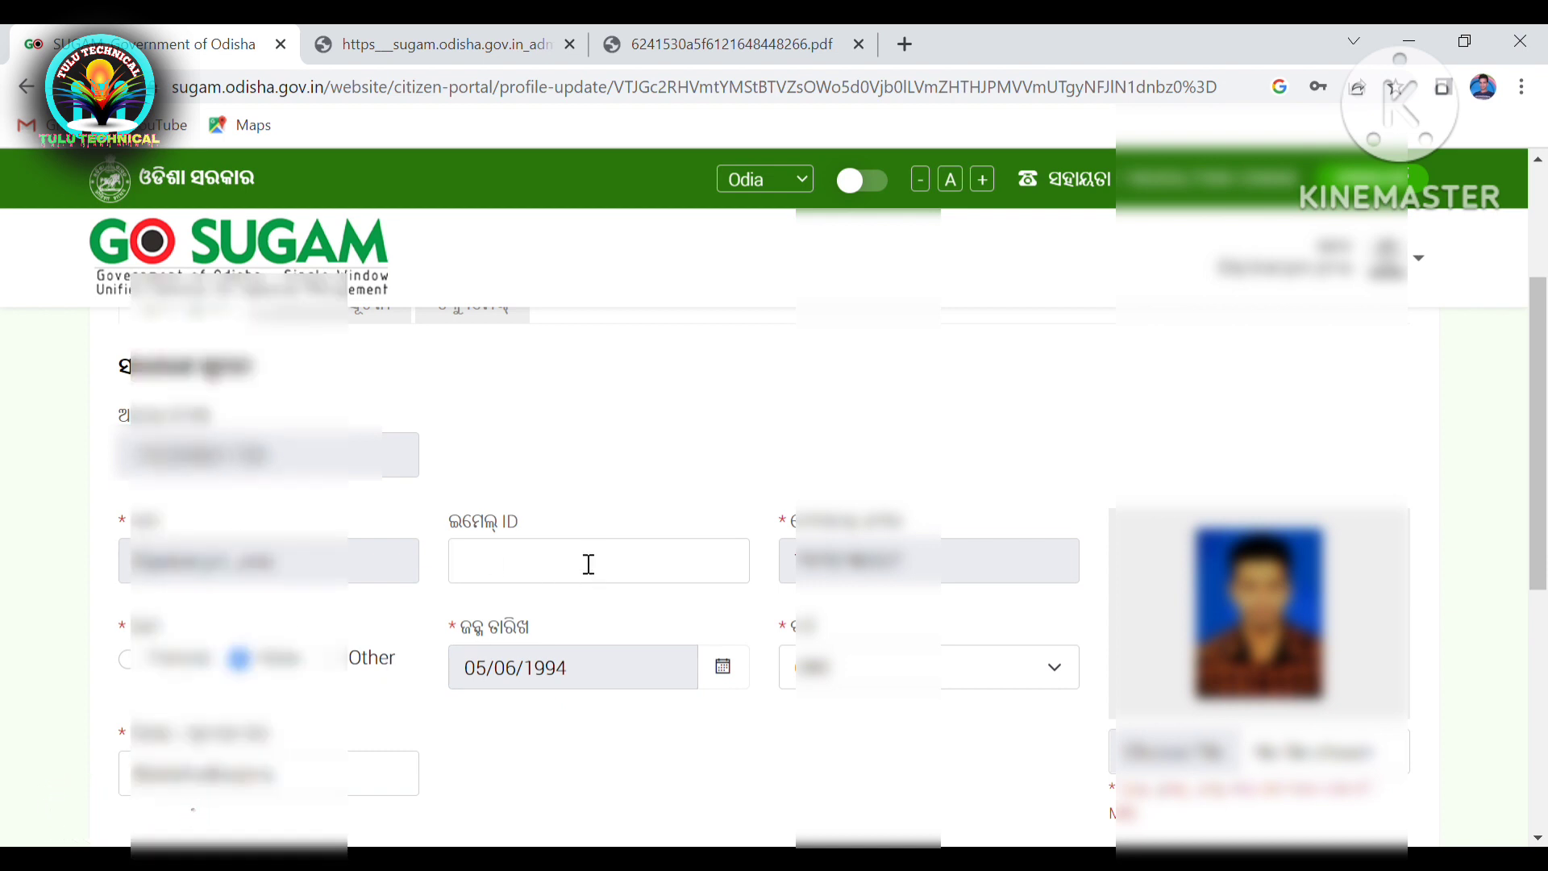
- Check the auto-filled farmer and address details, then Save & Next to Scheme information
scroll(589, 565, down, 3)
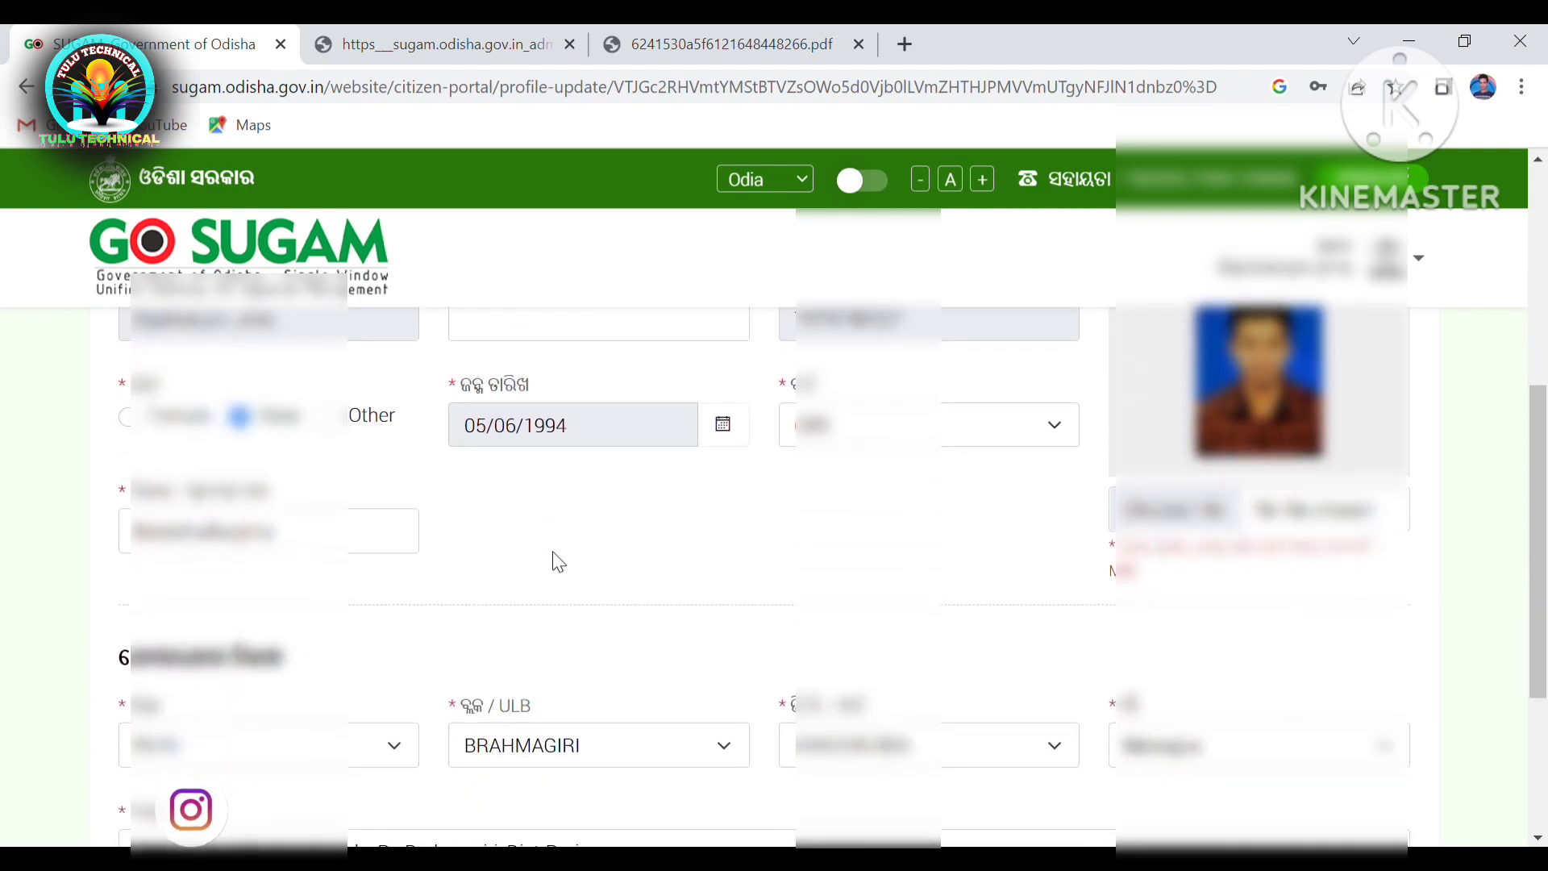
scroll(553, 560, down, 3)
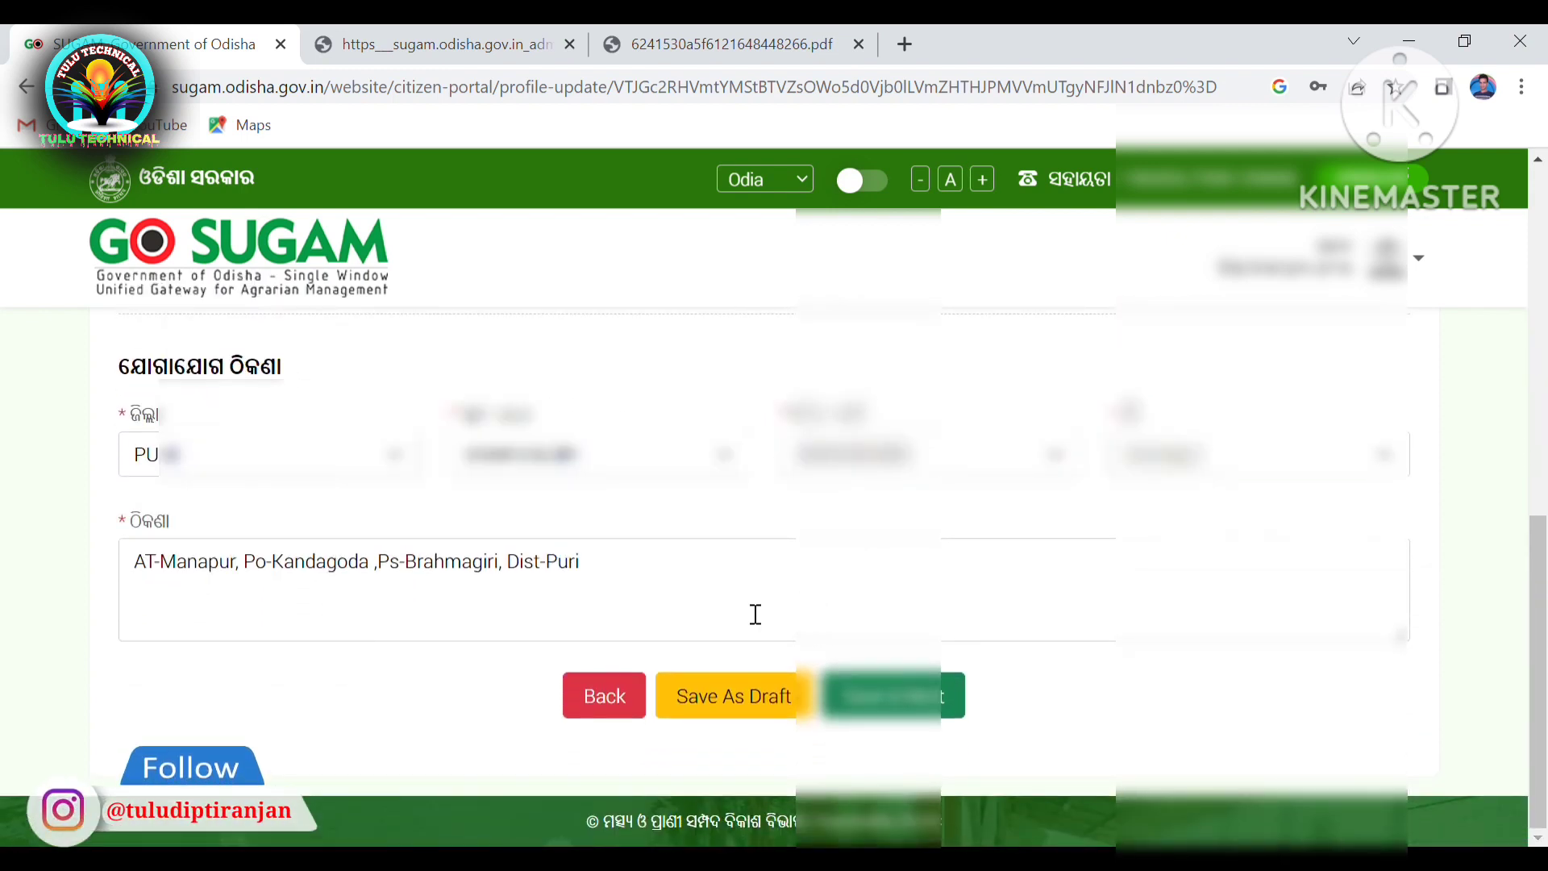
scroll(674, 595, up, 1)
scroll(674, 594, down, 1)
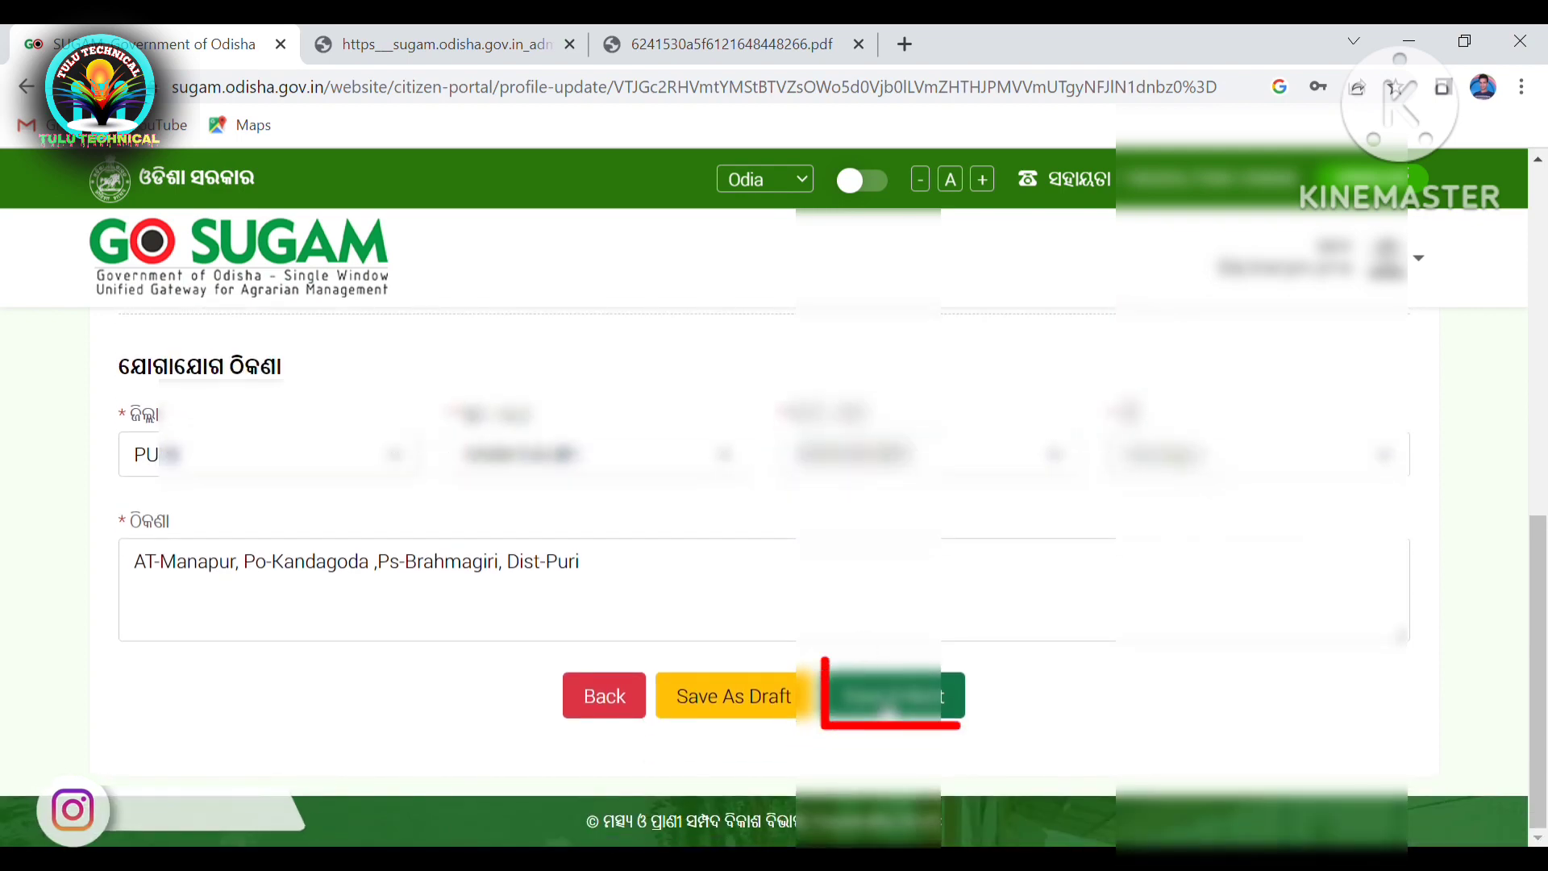
click(887, 708)
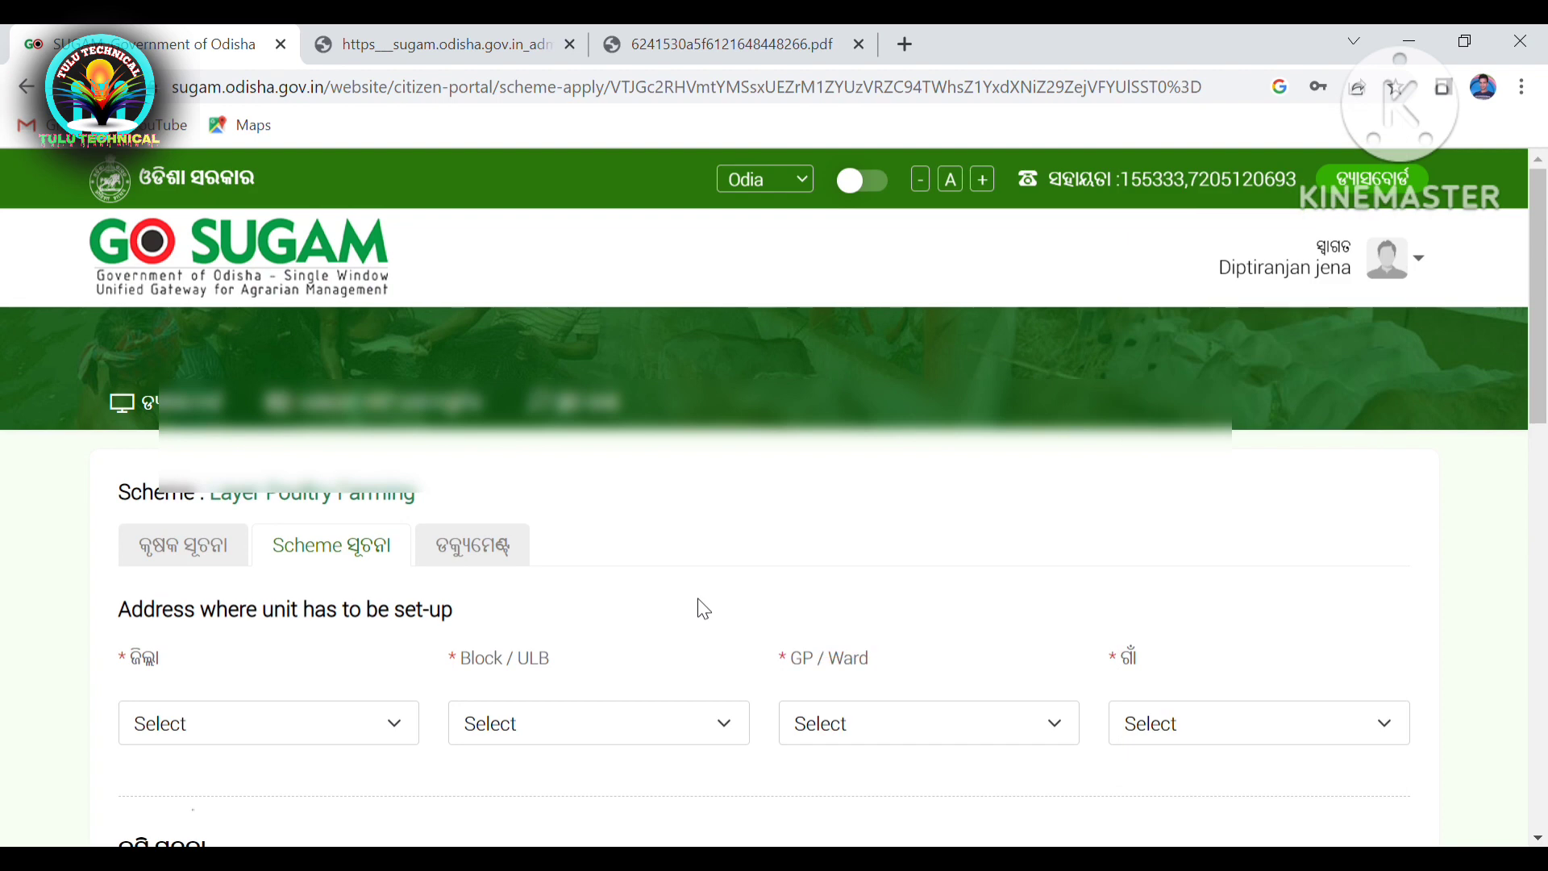
- Set the unit set-up address district to PURI
scroll(704, 608, down, 3)
scroll(701, 609, up, 2)
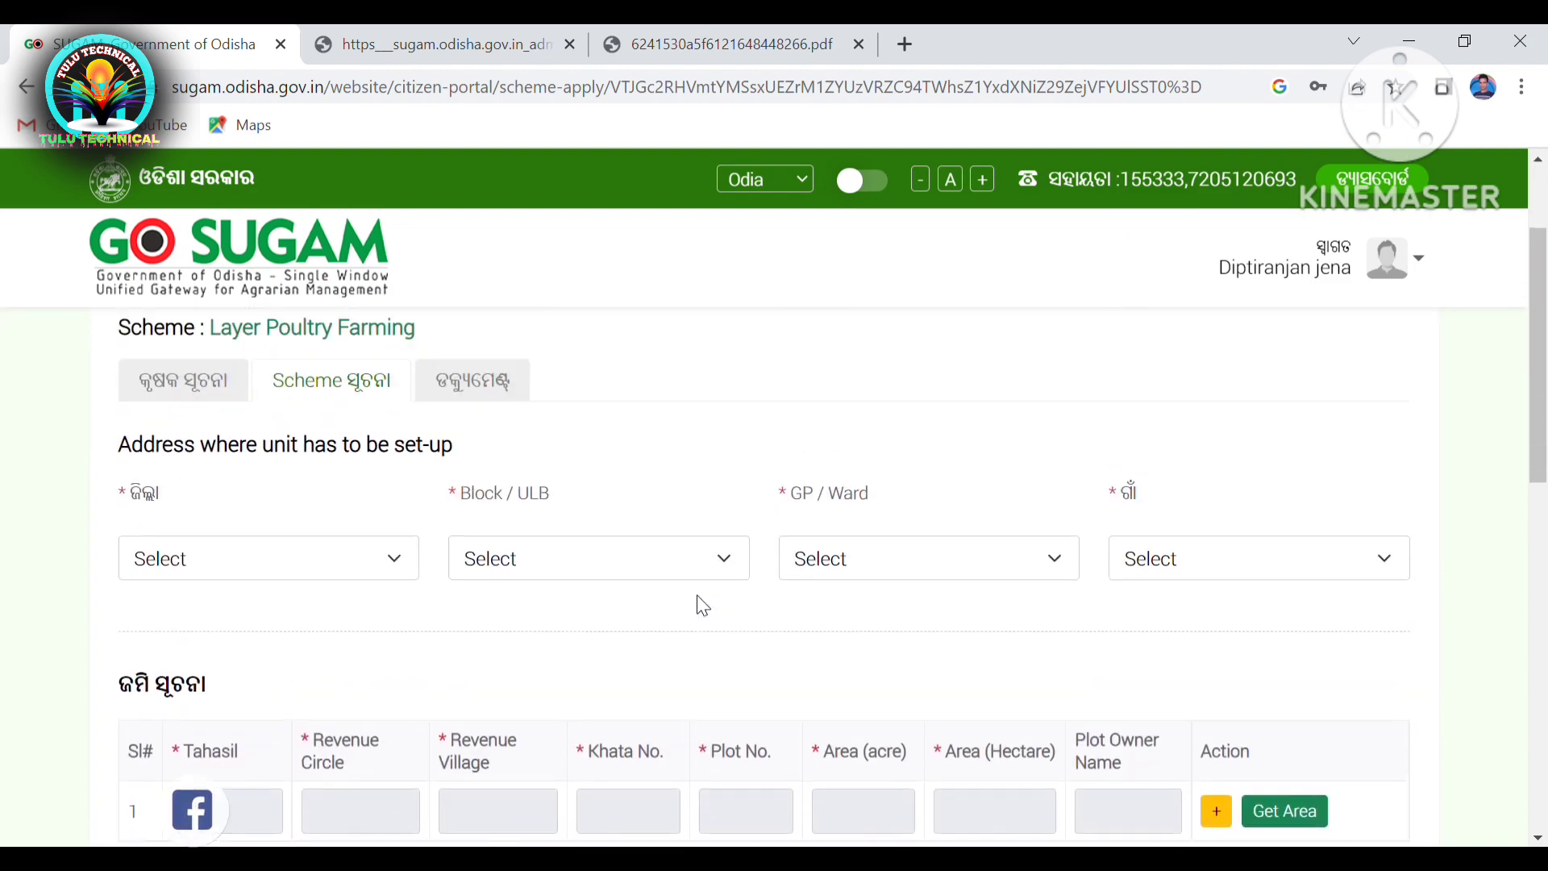
scroll(649, 484, down, 1)
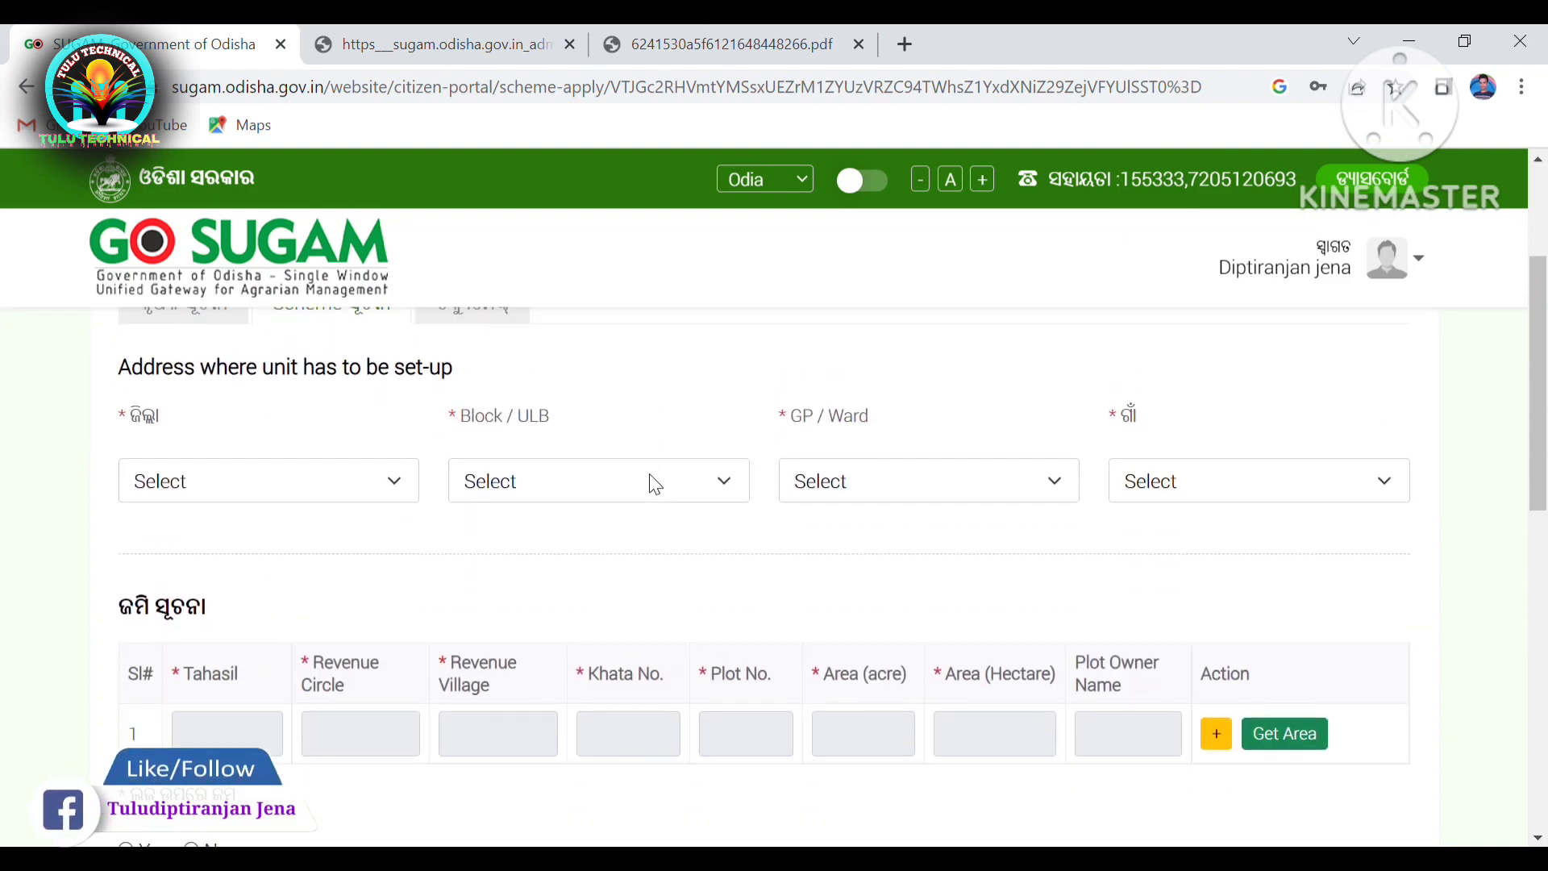
scroll(655, 484, down, 1)
scroll(443, 519, up, 1)
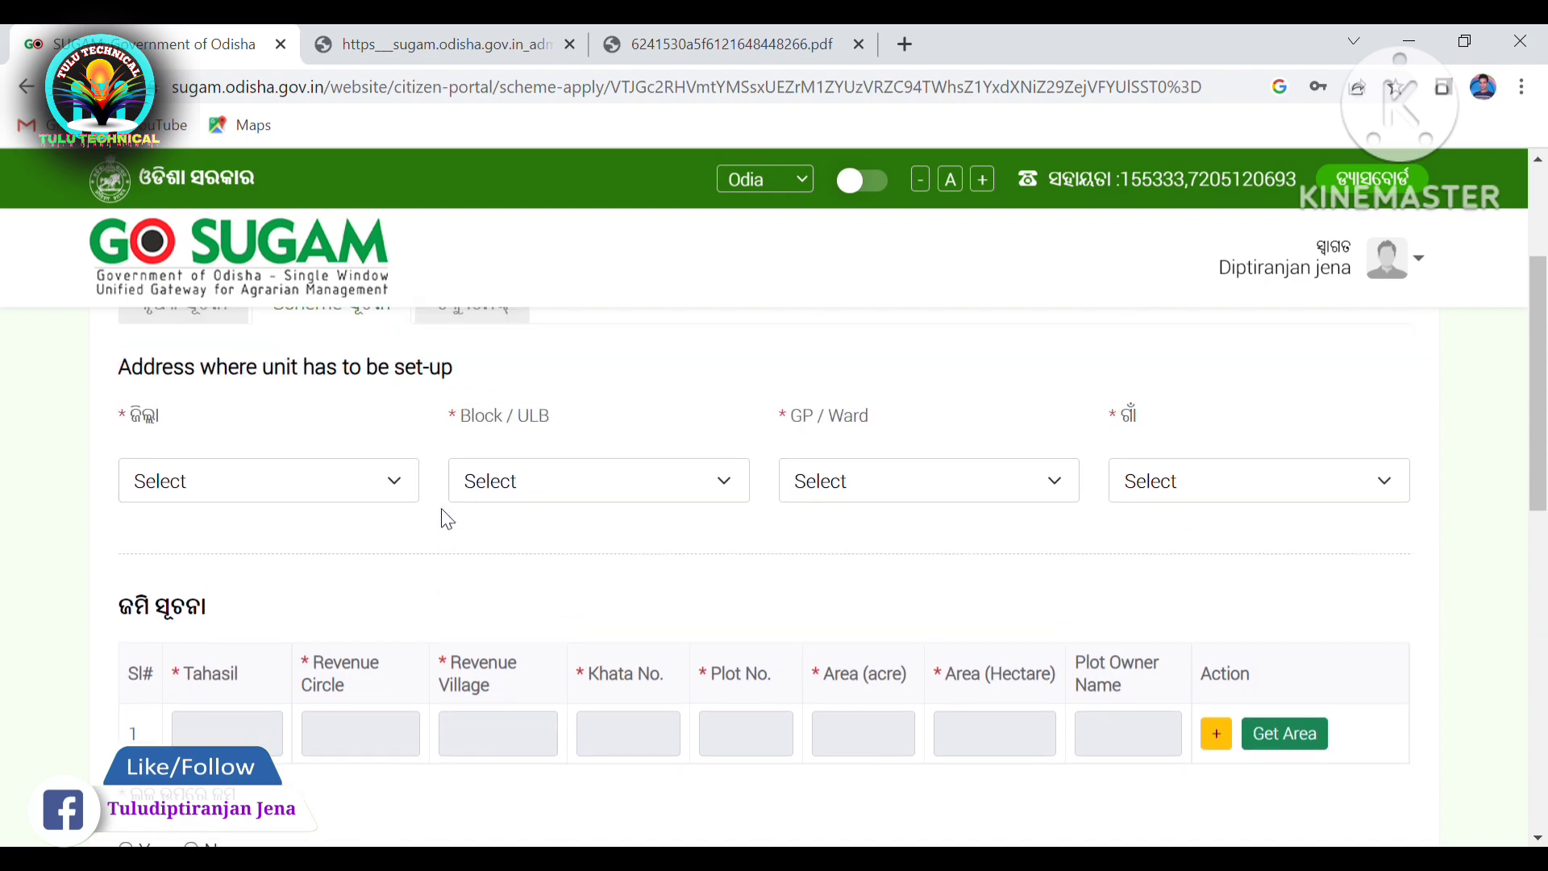
click(231, 483)
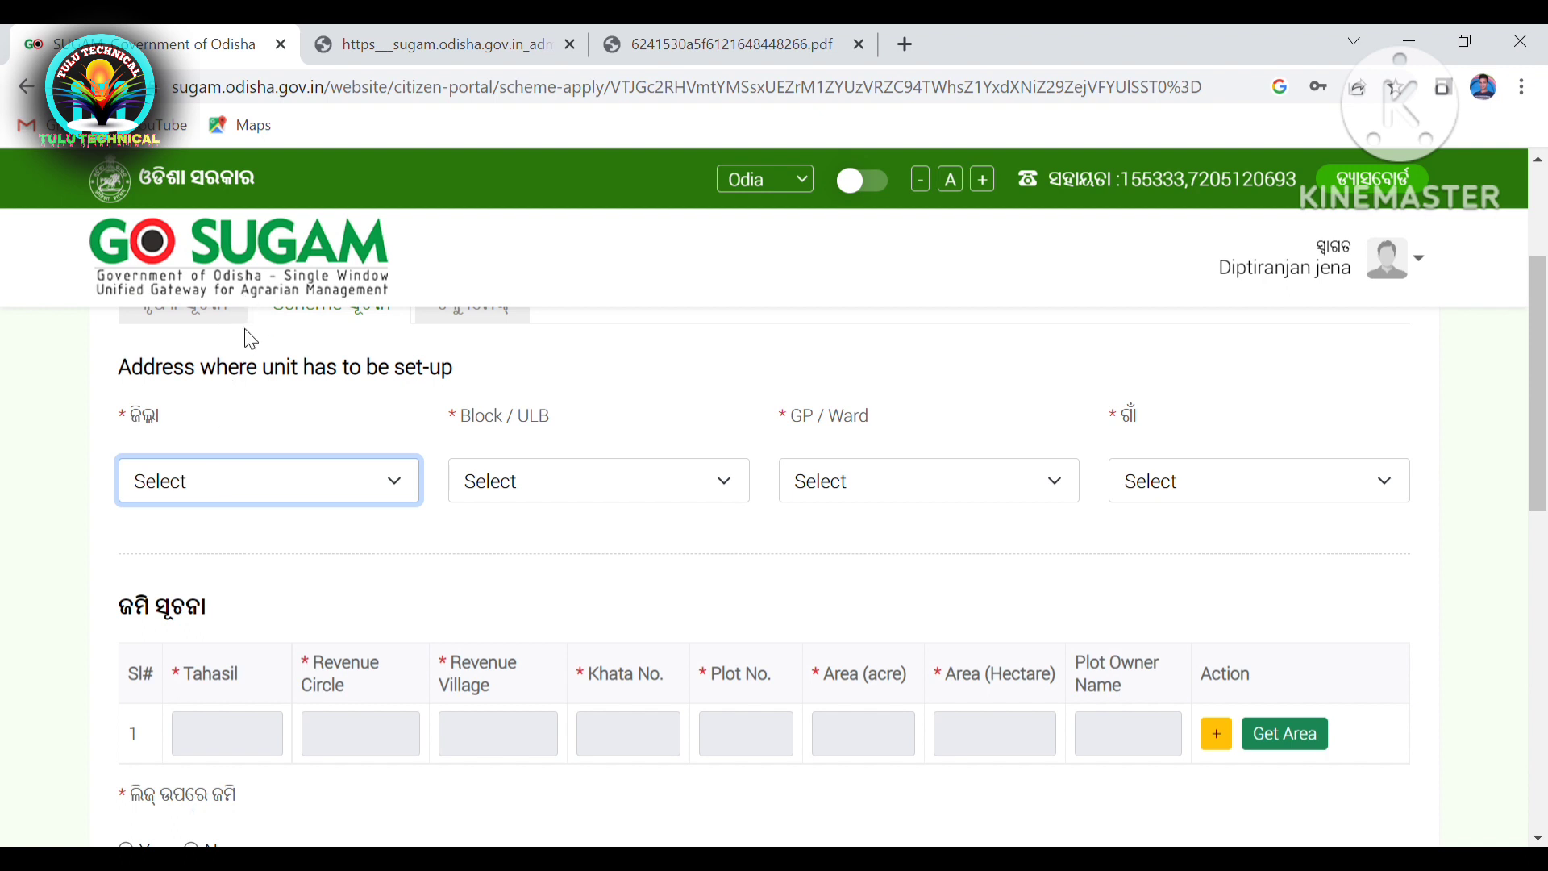
key(p)
- Choose the unit's block/ULB, GP/ward and village from their dropdowns
click(518, 484)
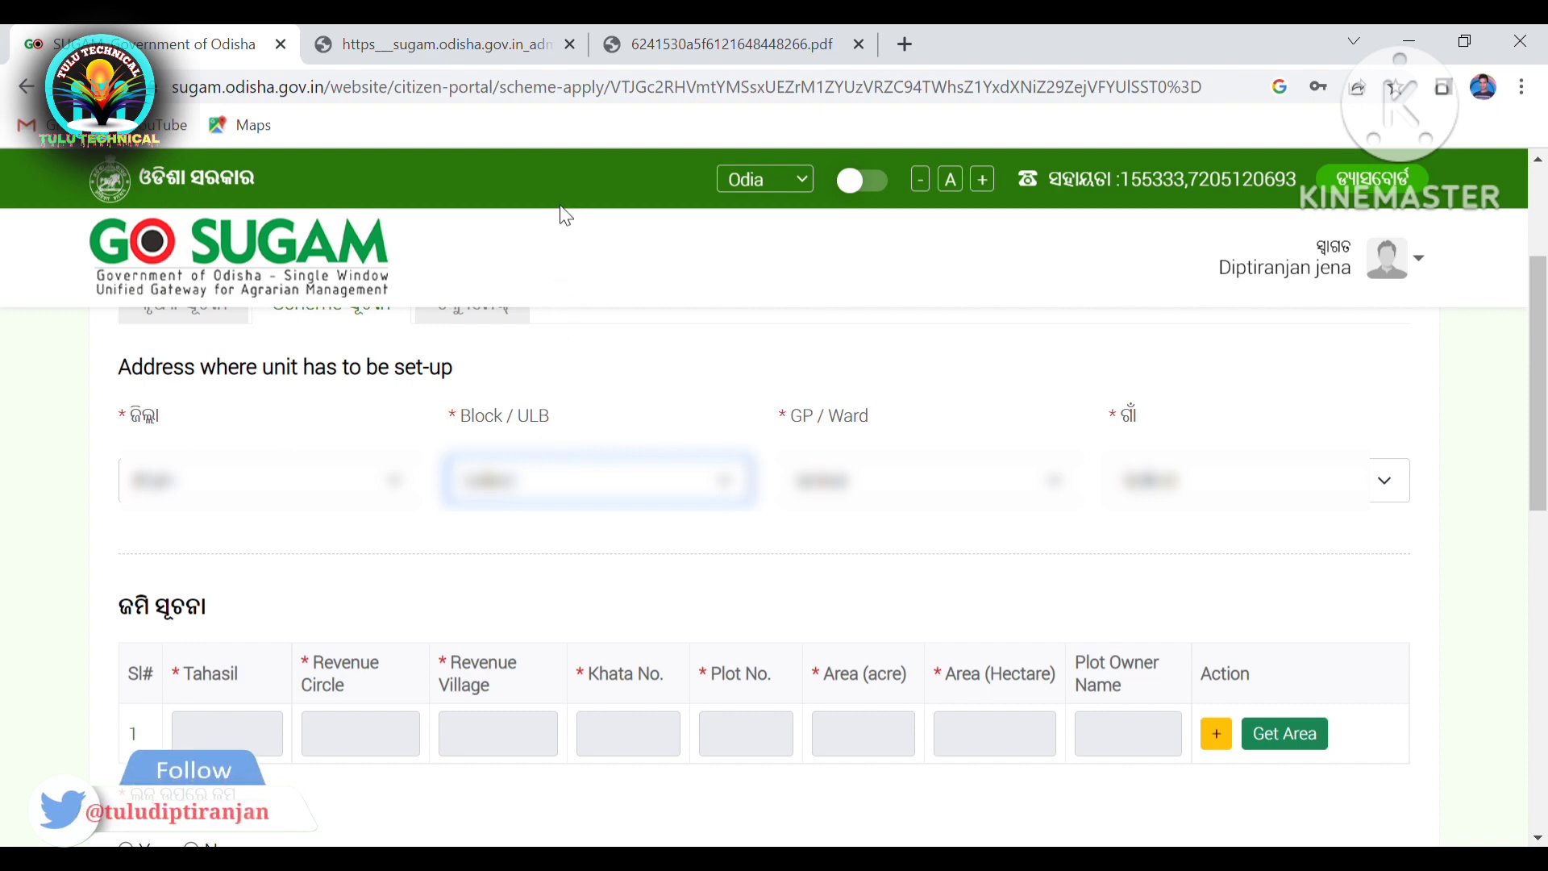
click(593, 101)
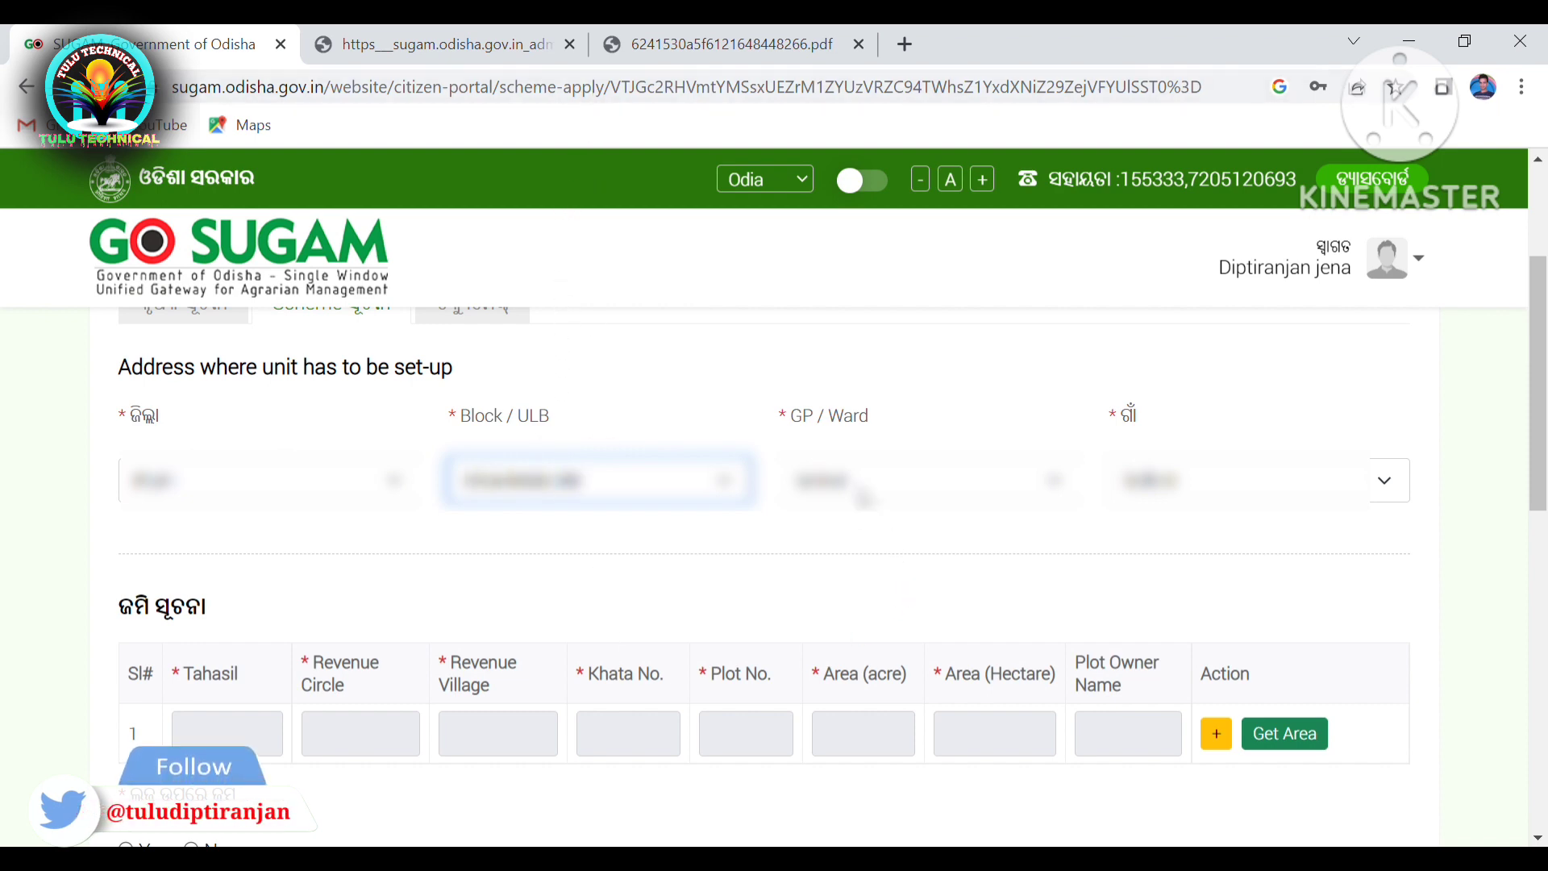
click(865, 488)
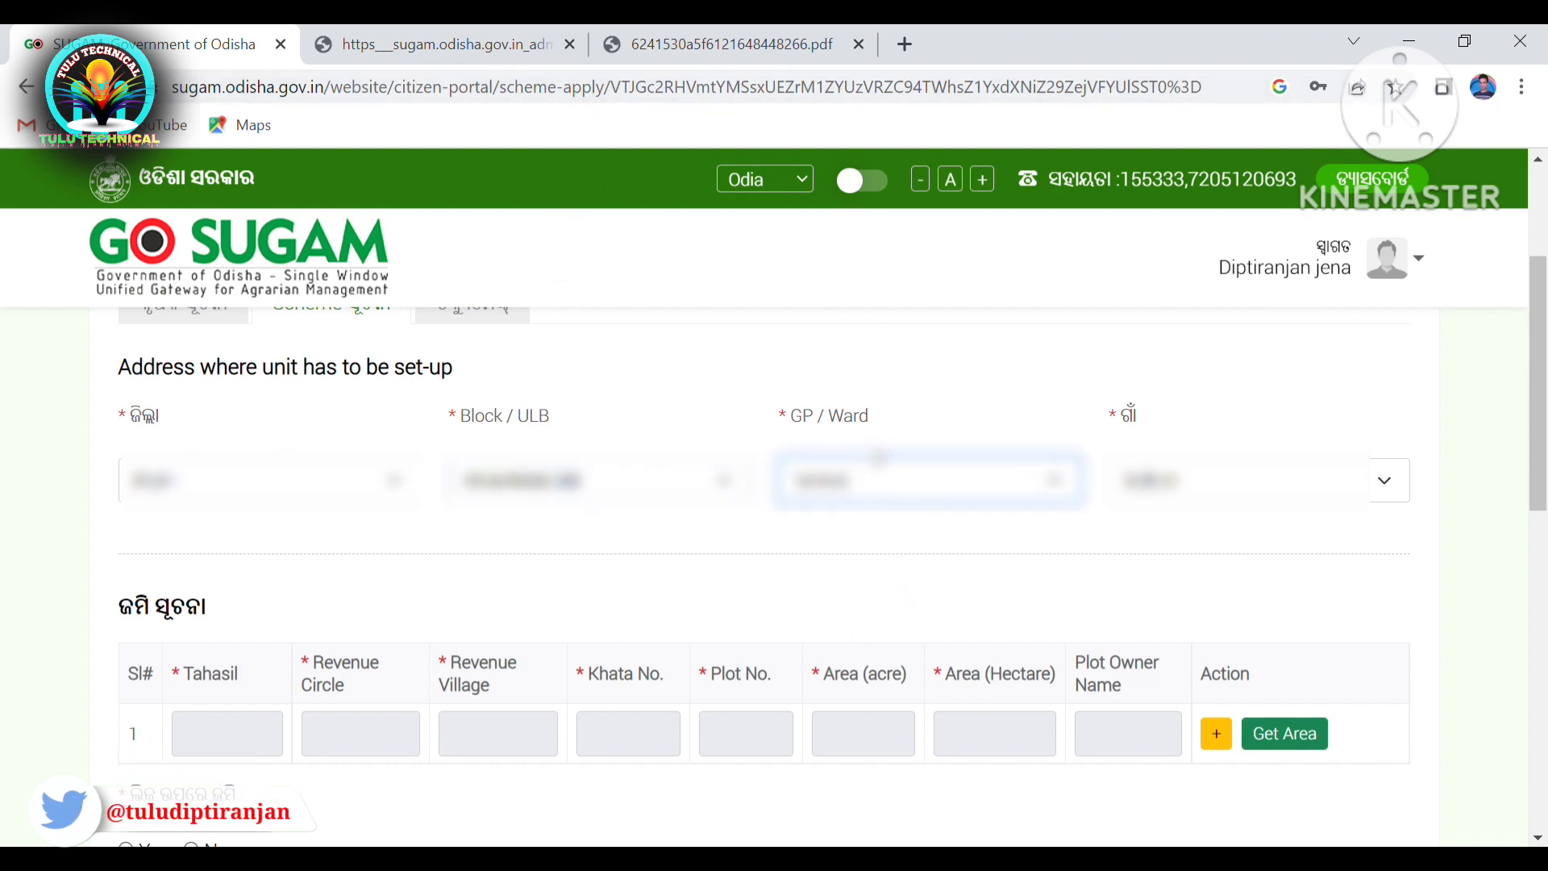
click(858, 427)
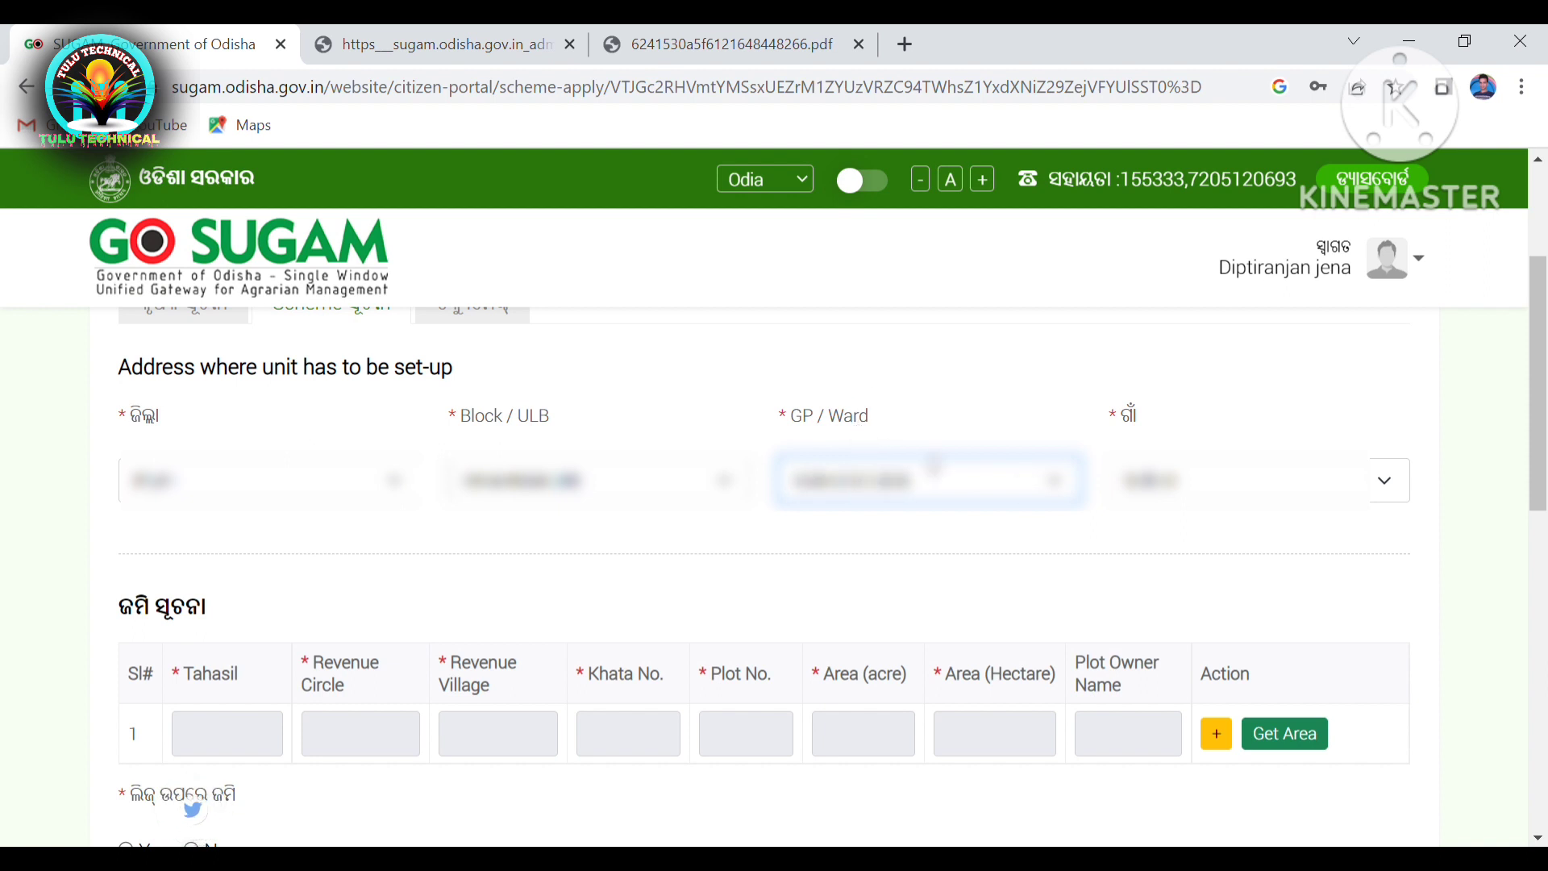
click(1213, 484)
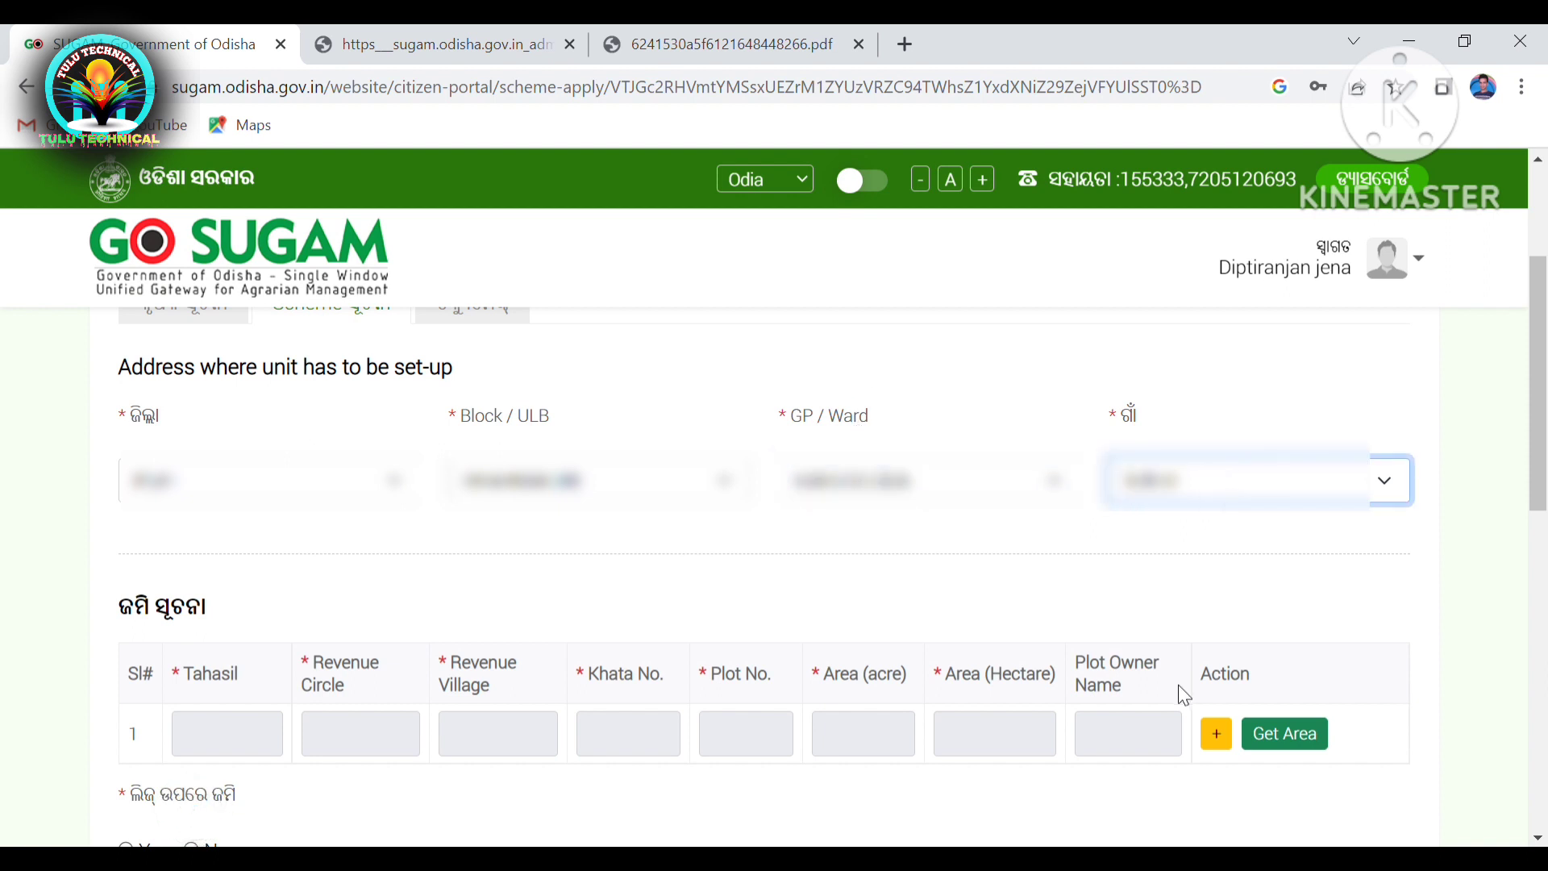
click(1144, 657)
scroll(367, 589, down, 3)
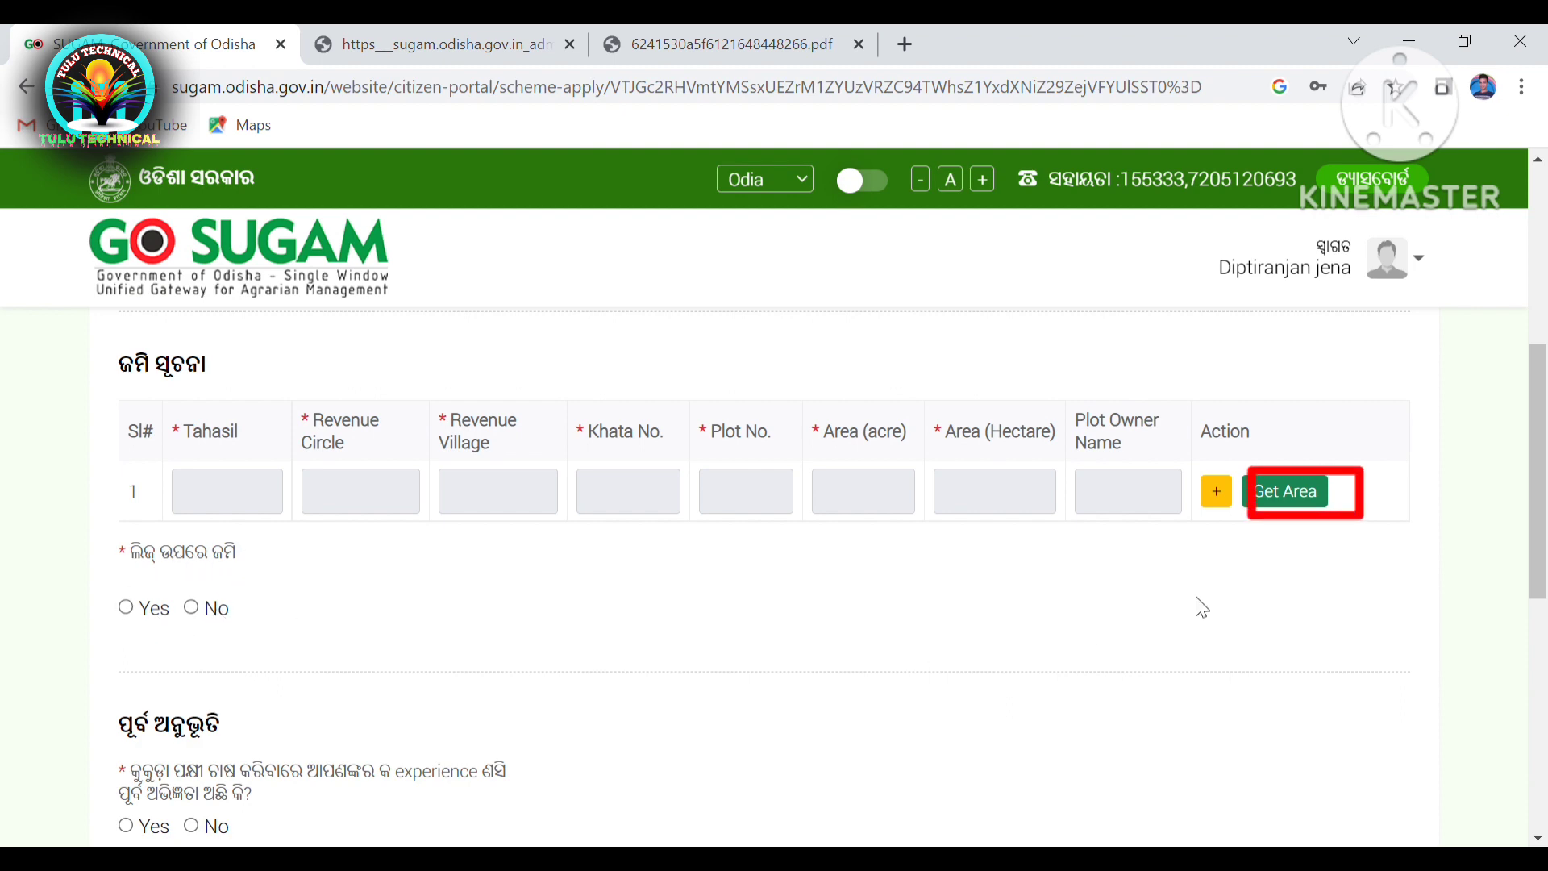
- Fetch the Bhulekh record for plot 32 by Tahasil, revenue circle and village, selecting row 1
click(1282, 493)
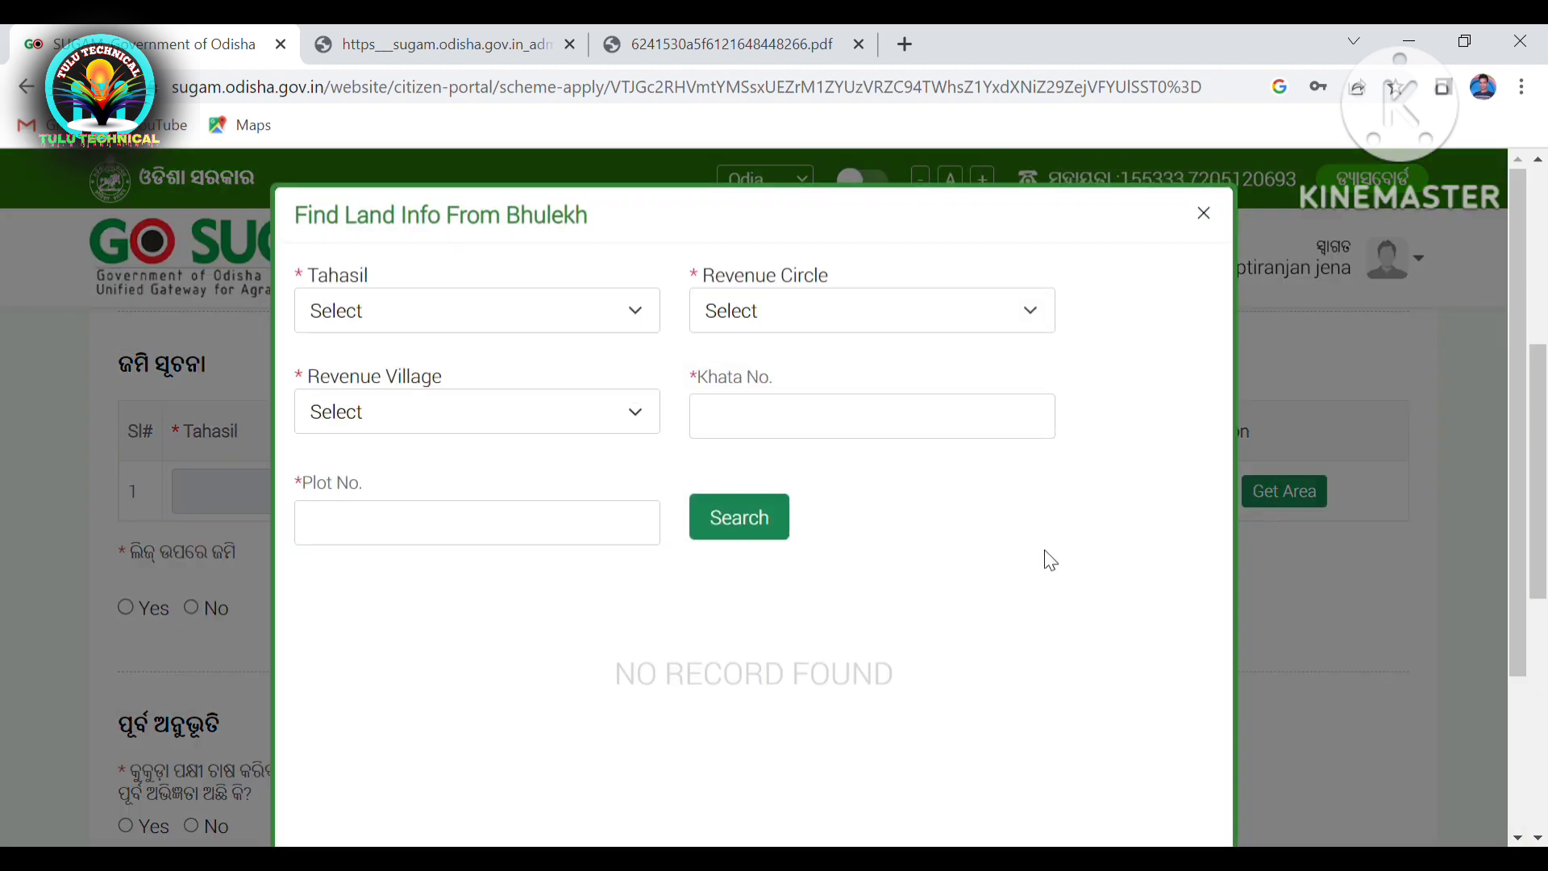
click(445, 312)
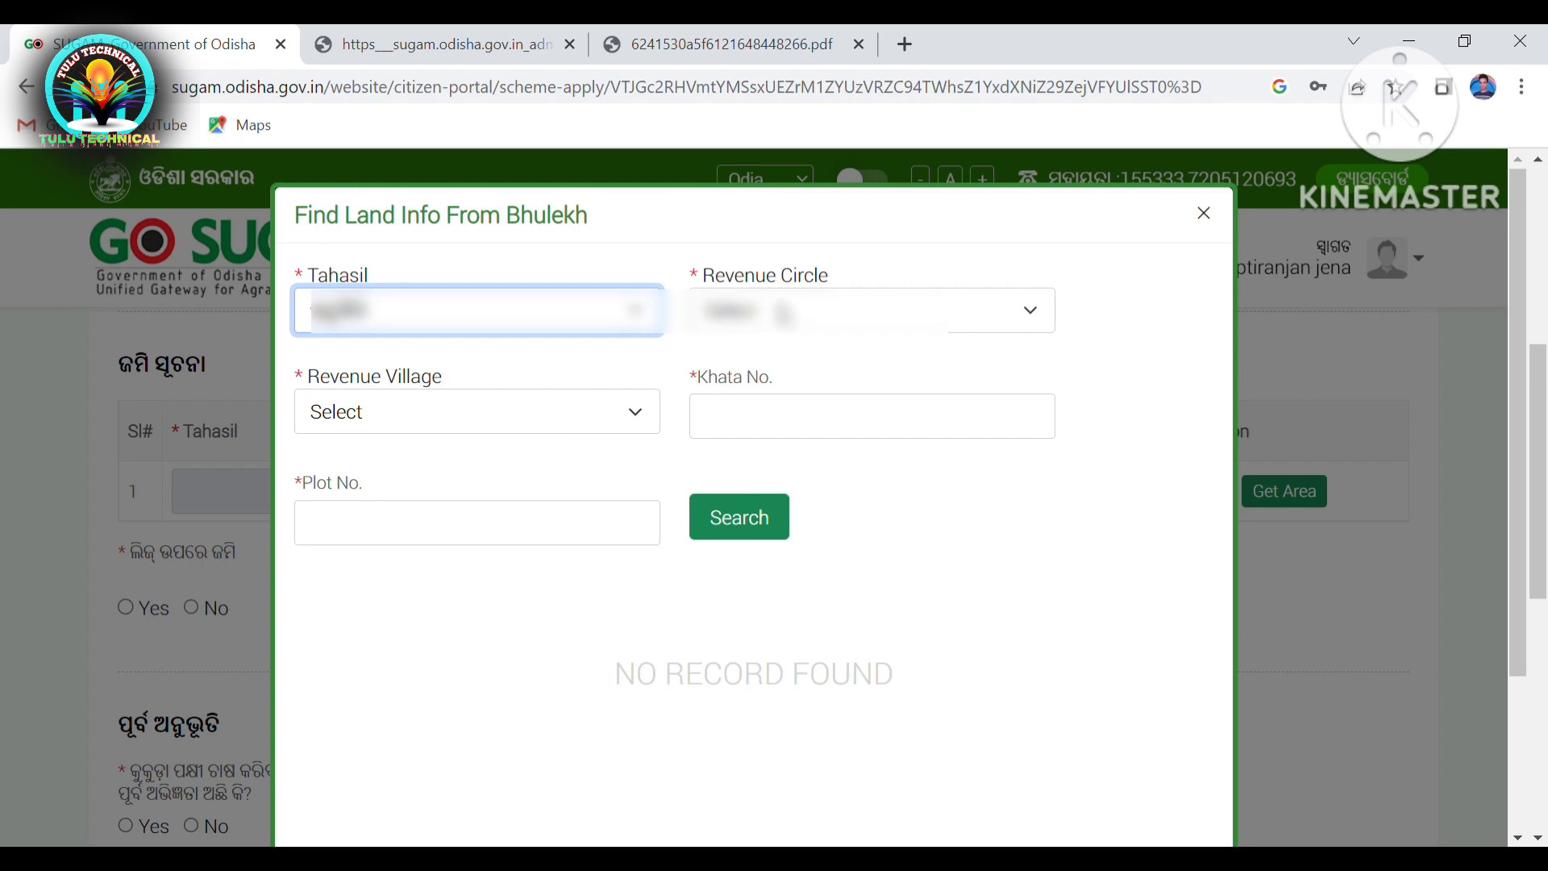
click(778, 310)
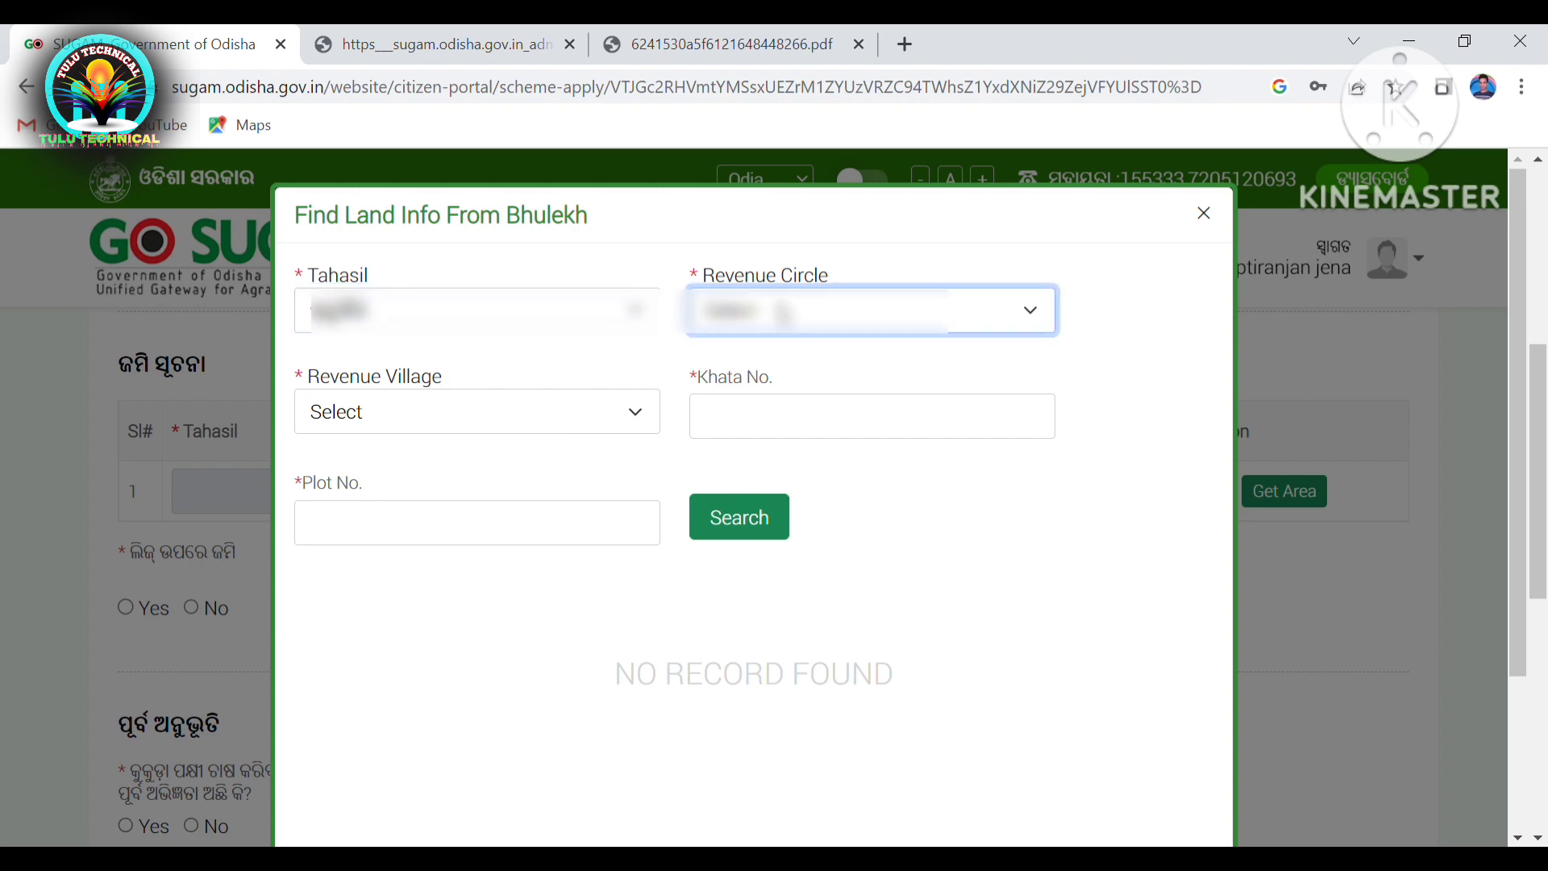
click(758, 377)
click(407, 413)
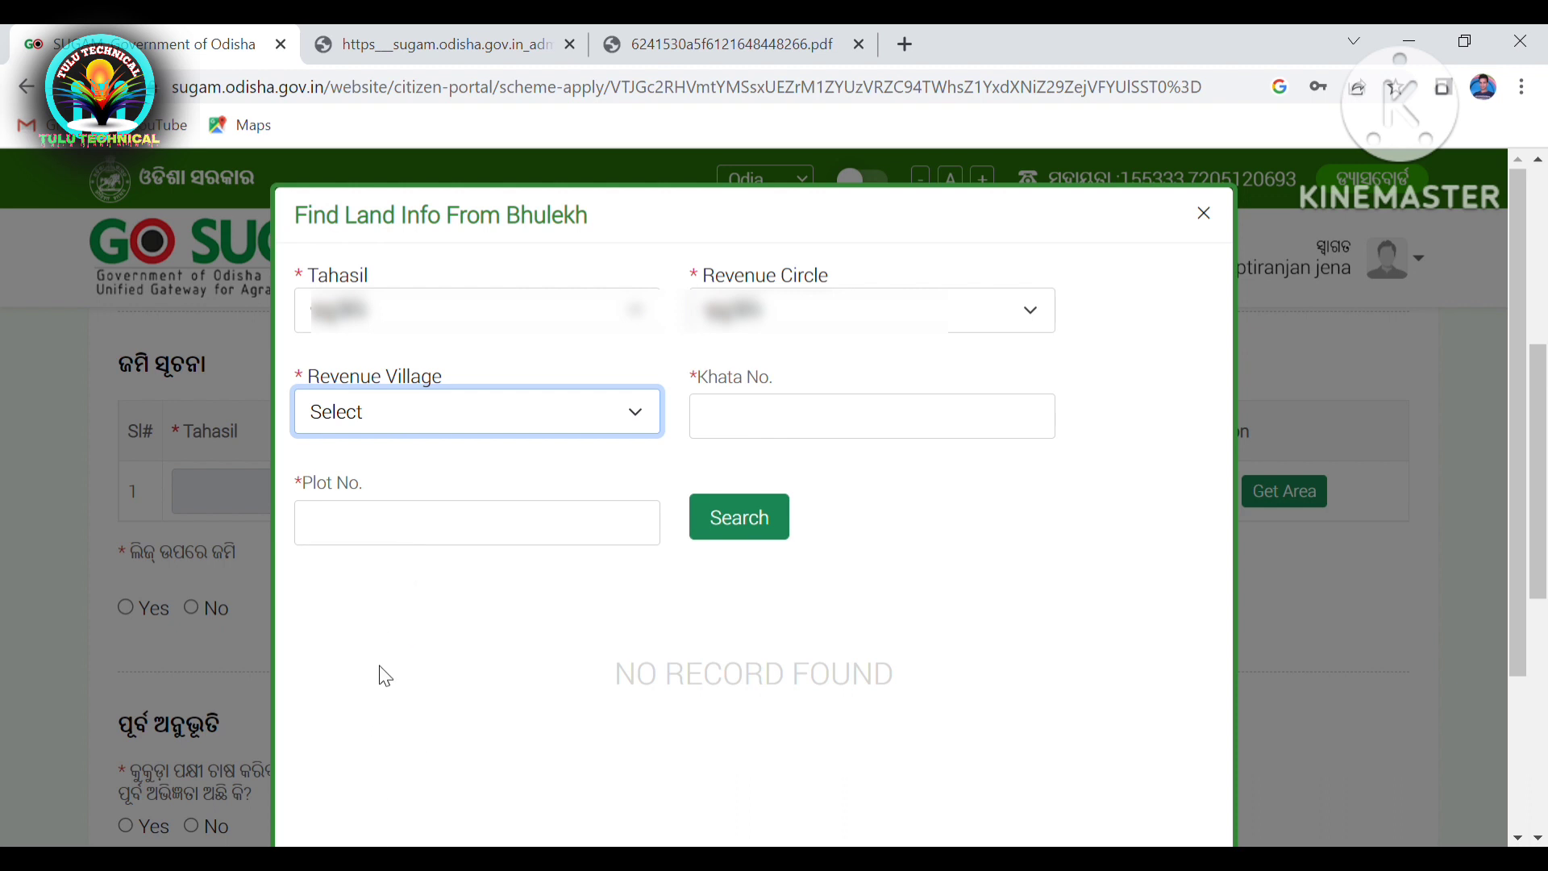
click(754, 310)
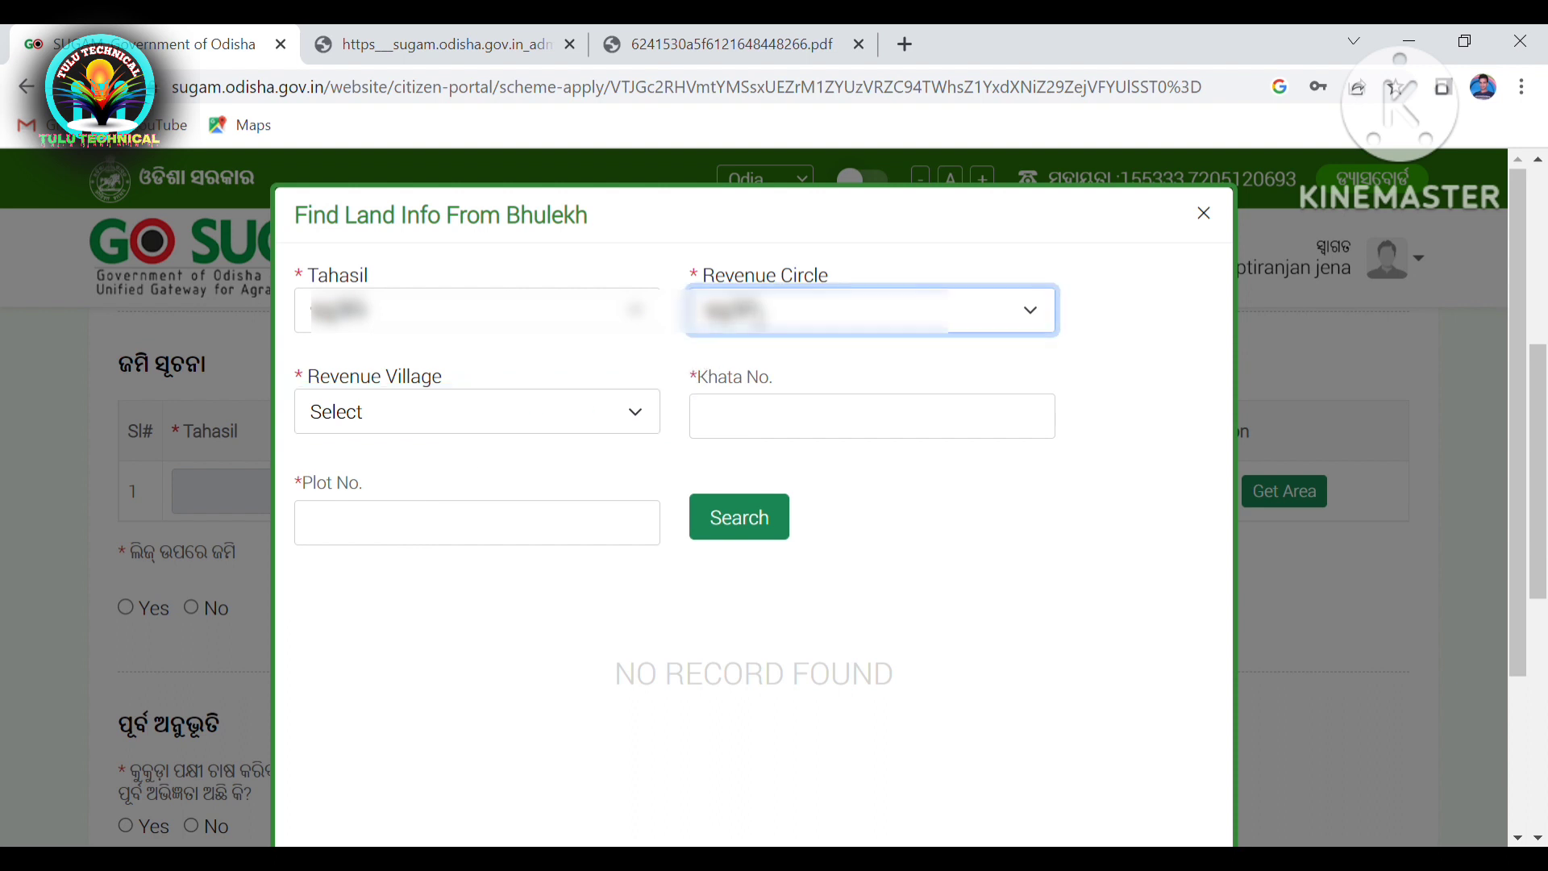
click(751, 647)
click(418, 411)
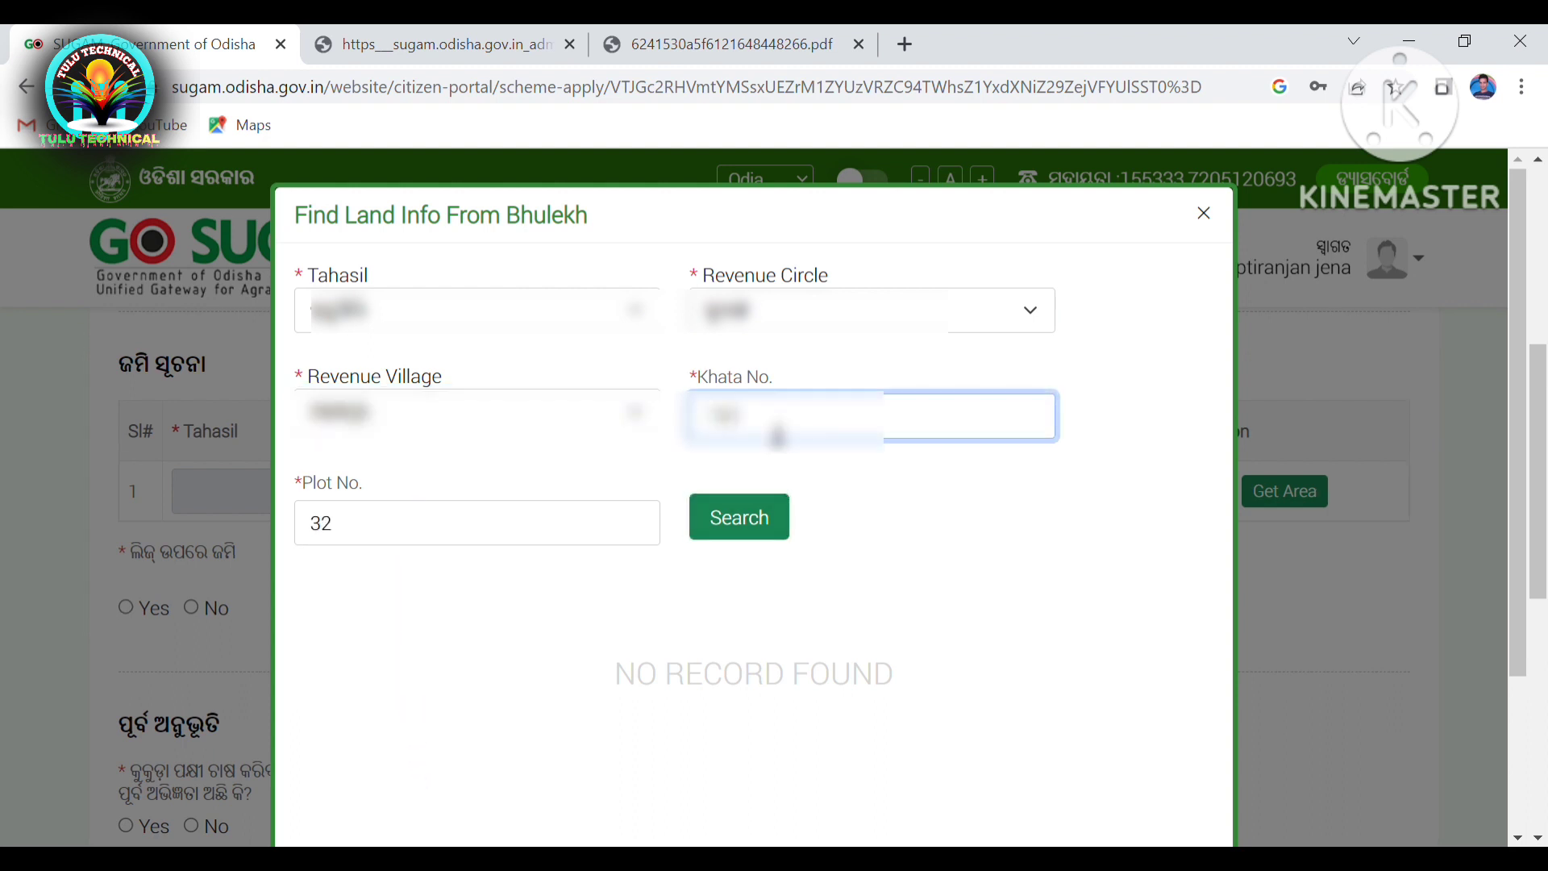
text(8)
click(748, 532)
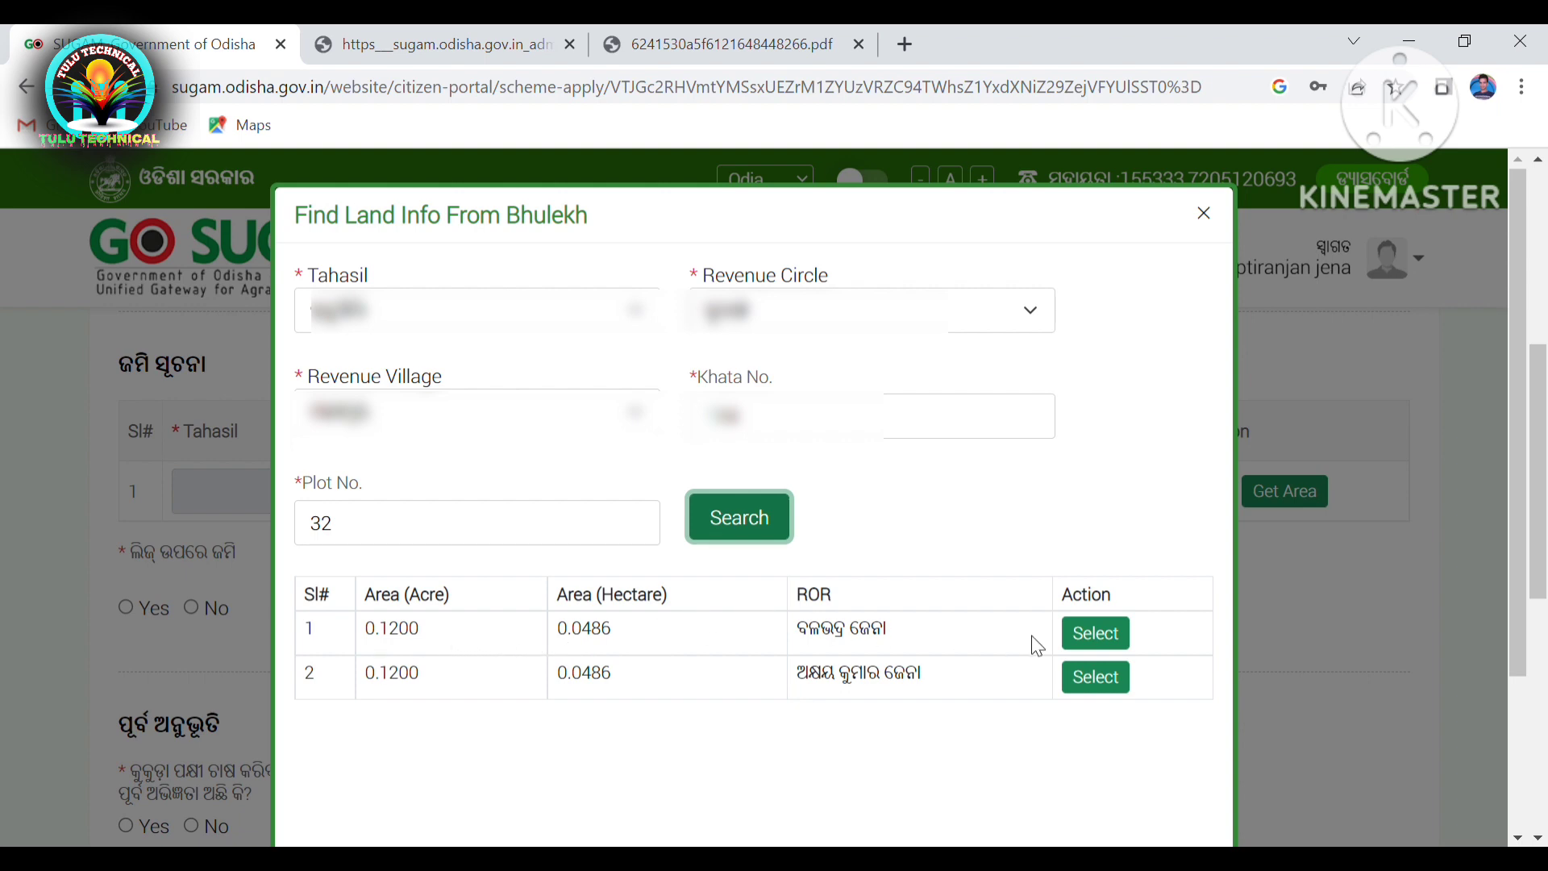
click(1093, 633)
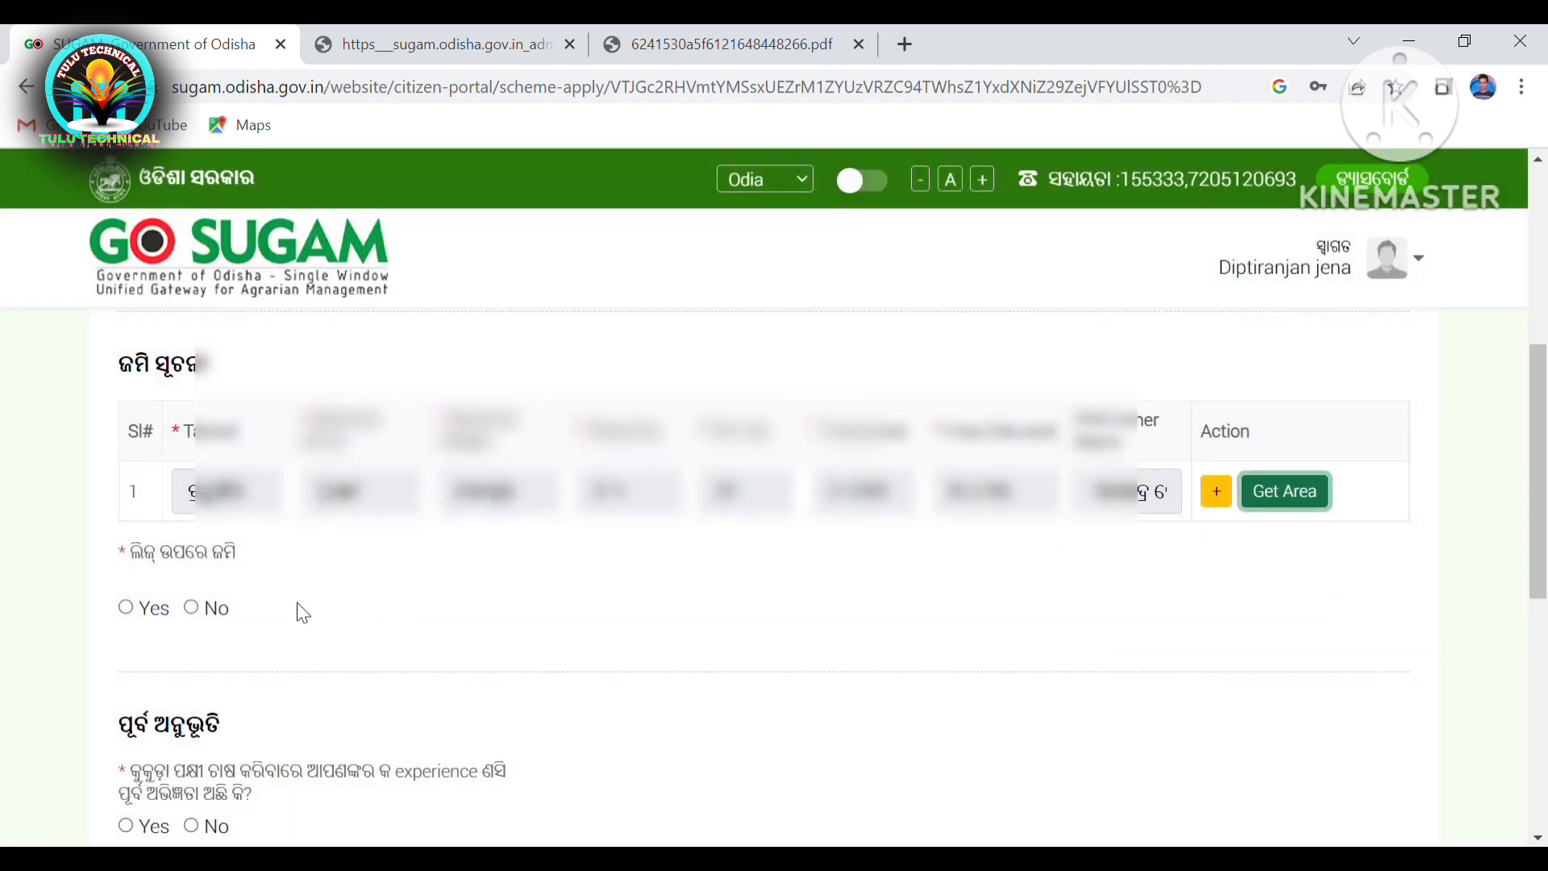
- Mark 'No' for prior poultry-farming experience and move on to the bank details
scroll(504, 649, down, 3)
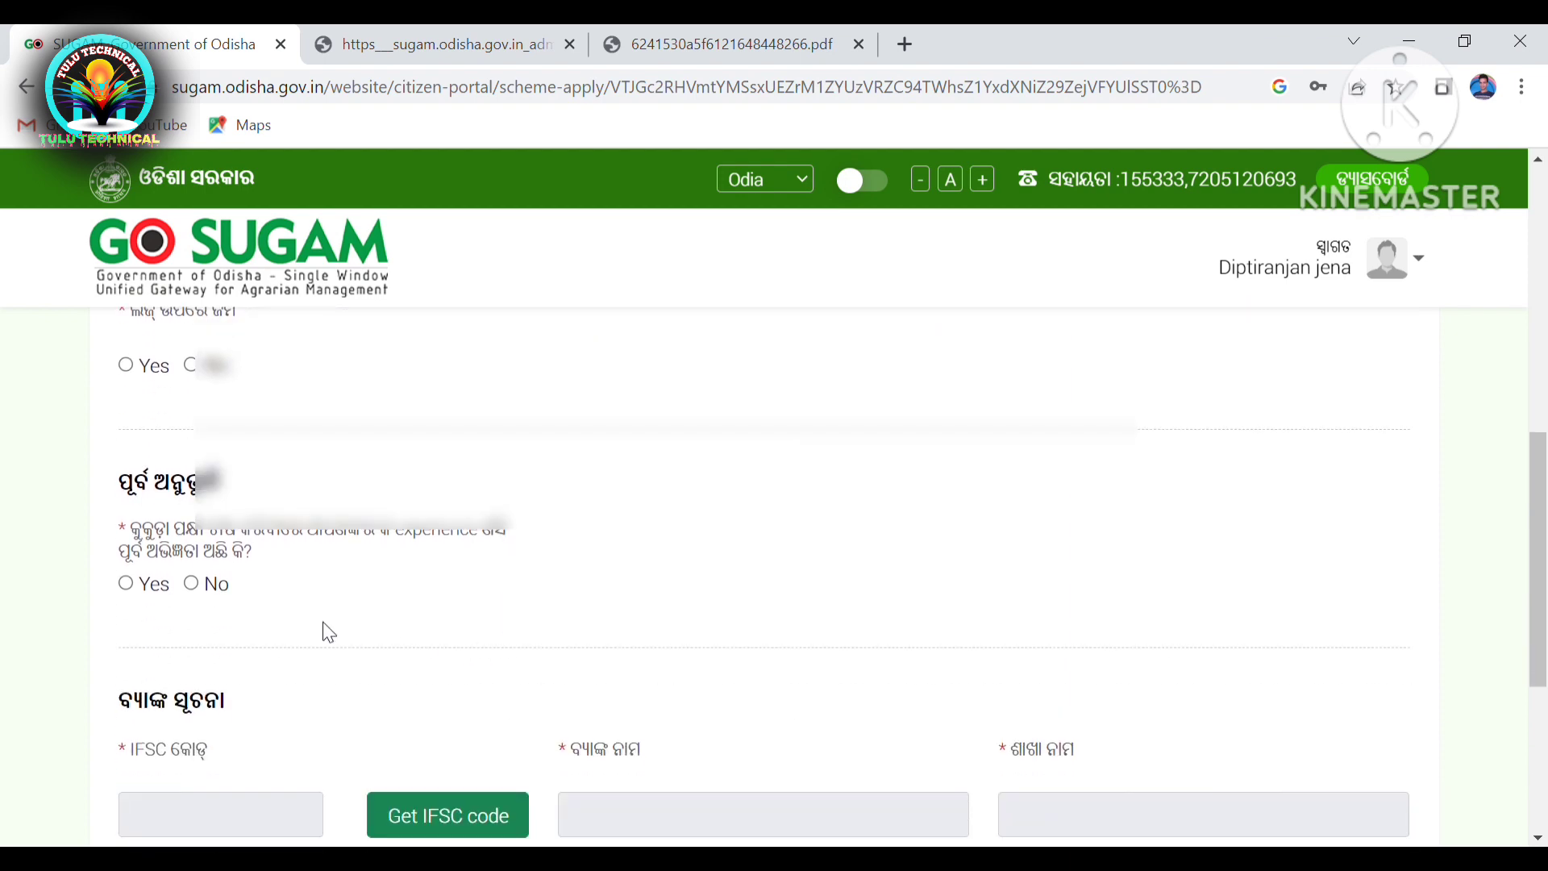
scroll(322, 629, up, 2)
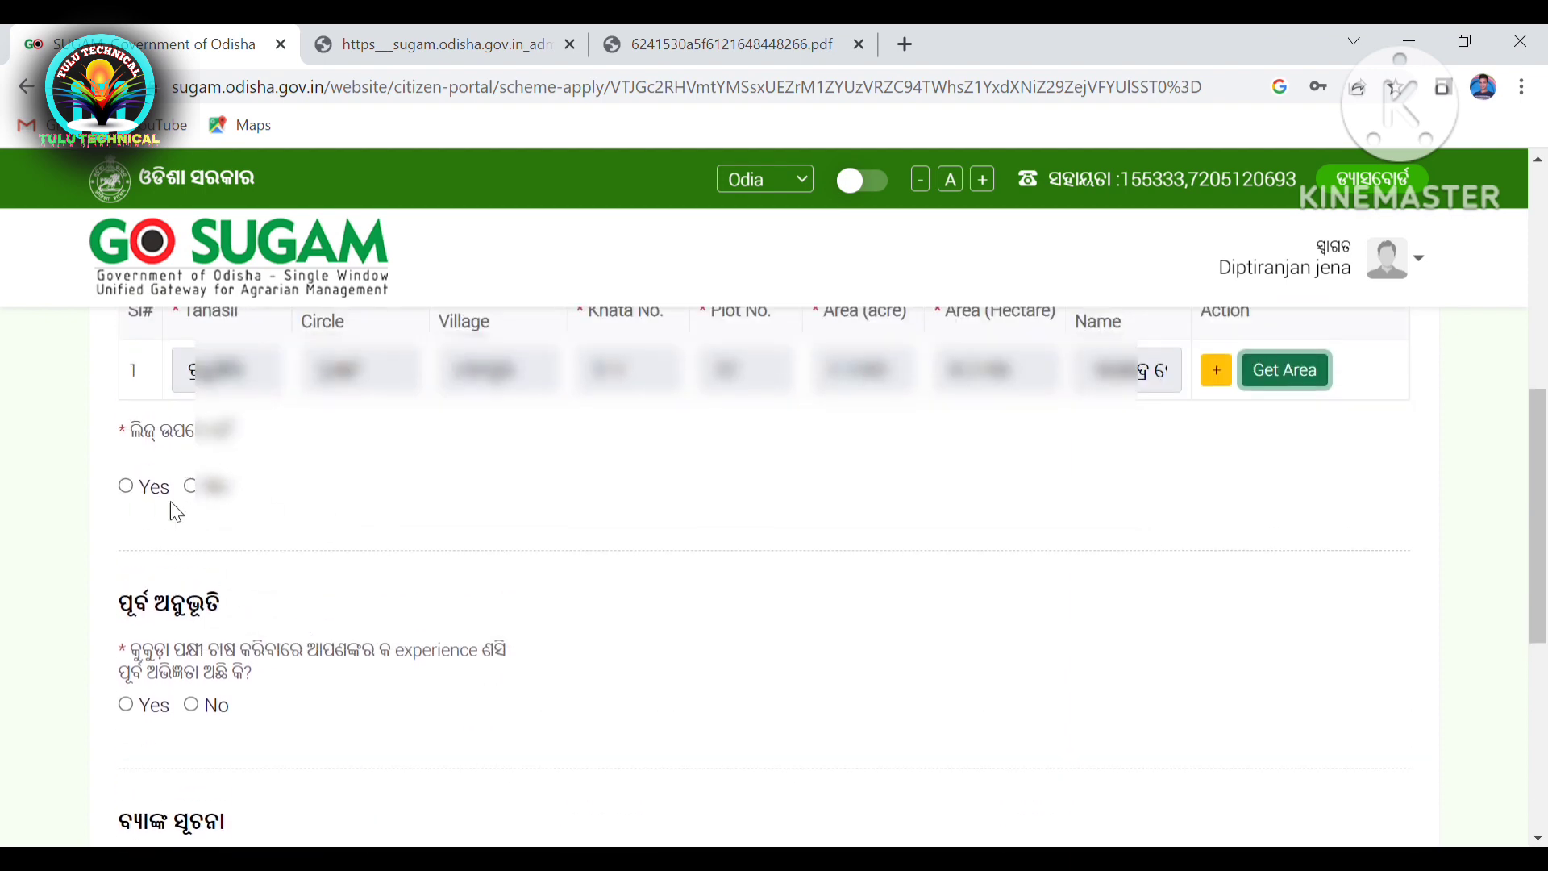
scroll(508, 563, down, 5)
scroll(390, 525, up, 2)
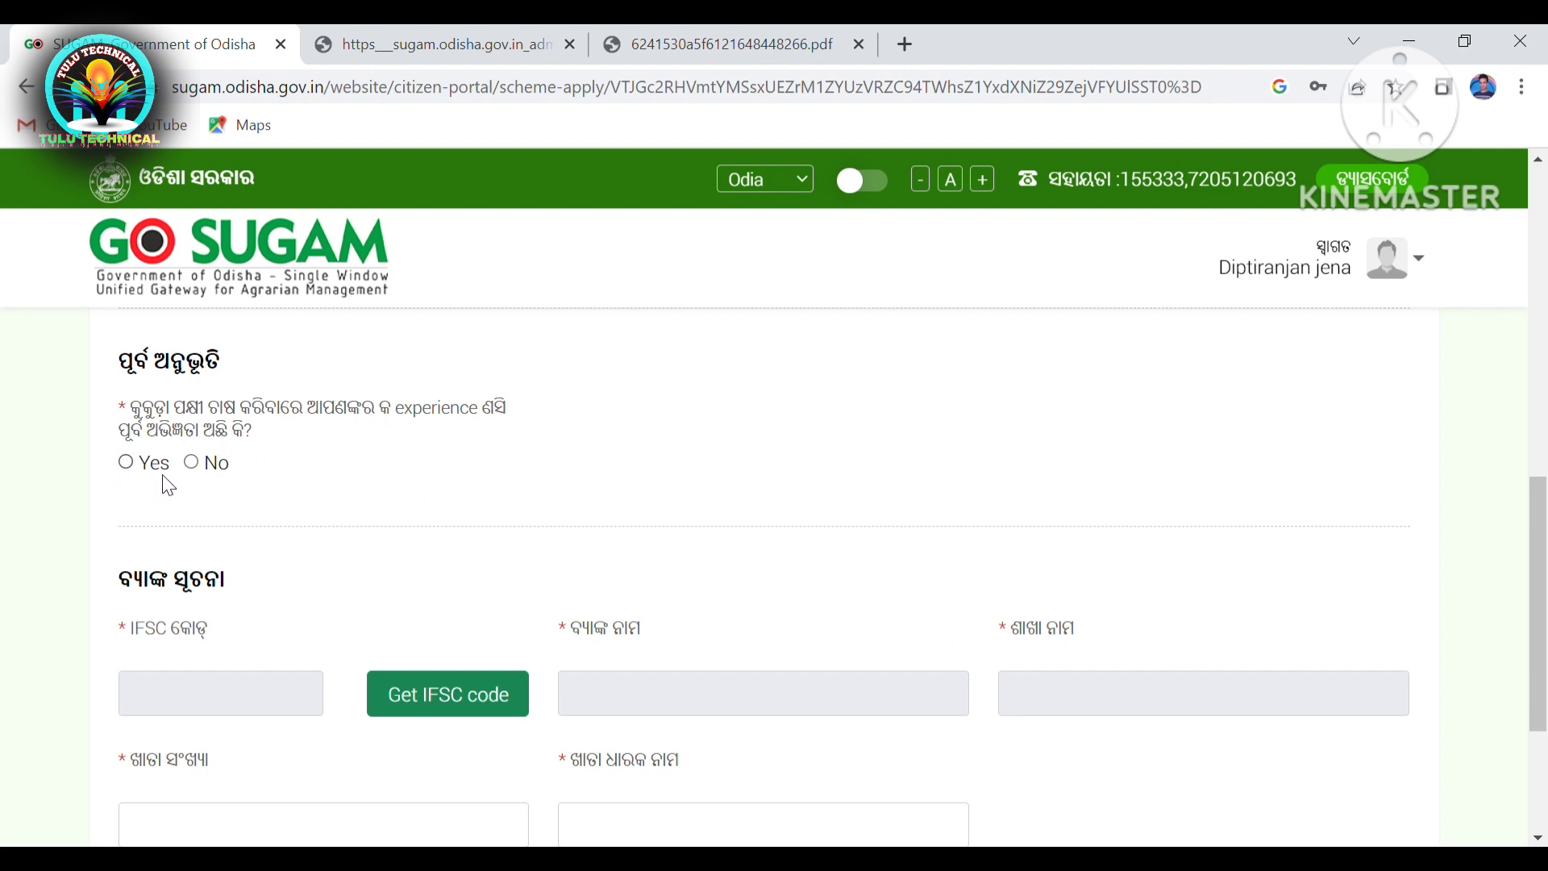
click(192, 463)
scroll(605, 476, down, 3)
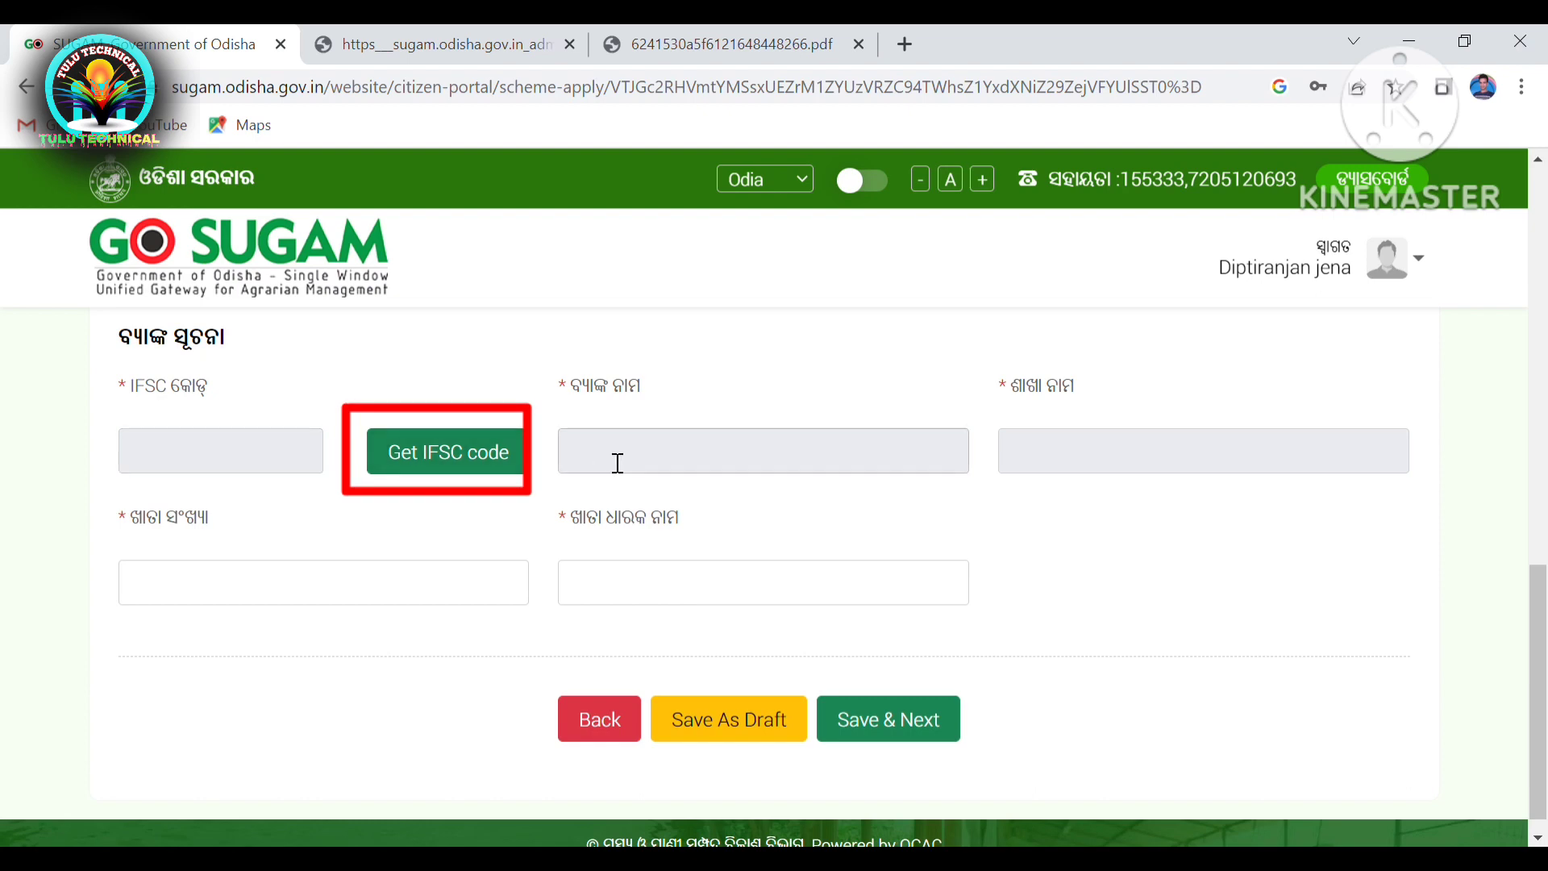
- Search IFSC codes for the chosen bank and district and select the matching branch
click(507, 460)
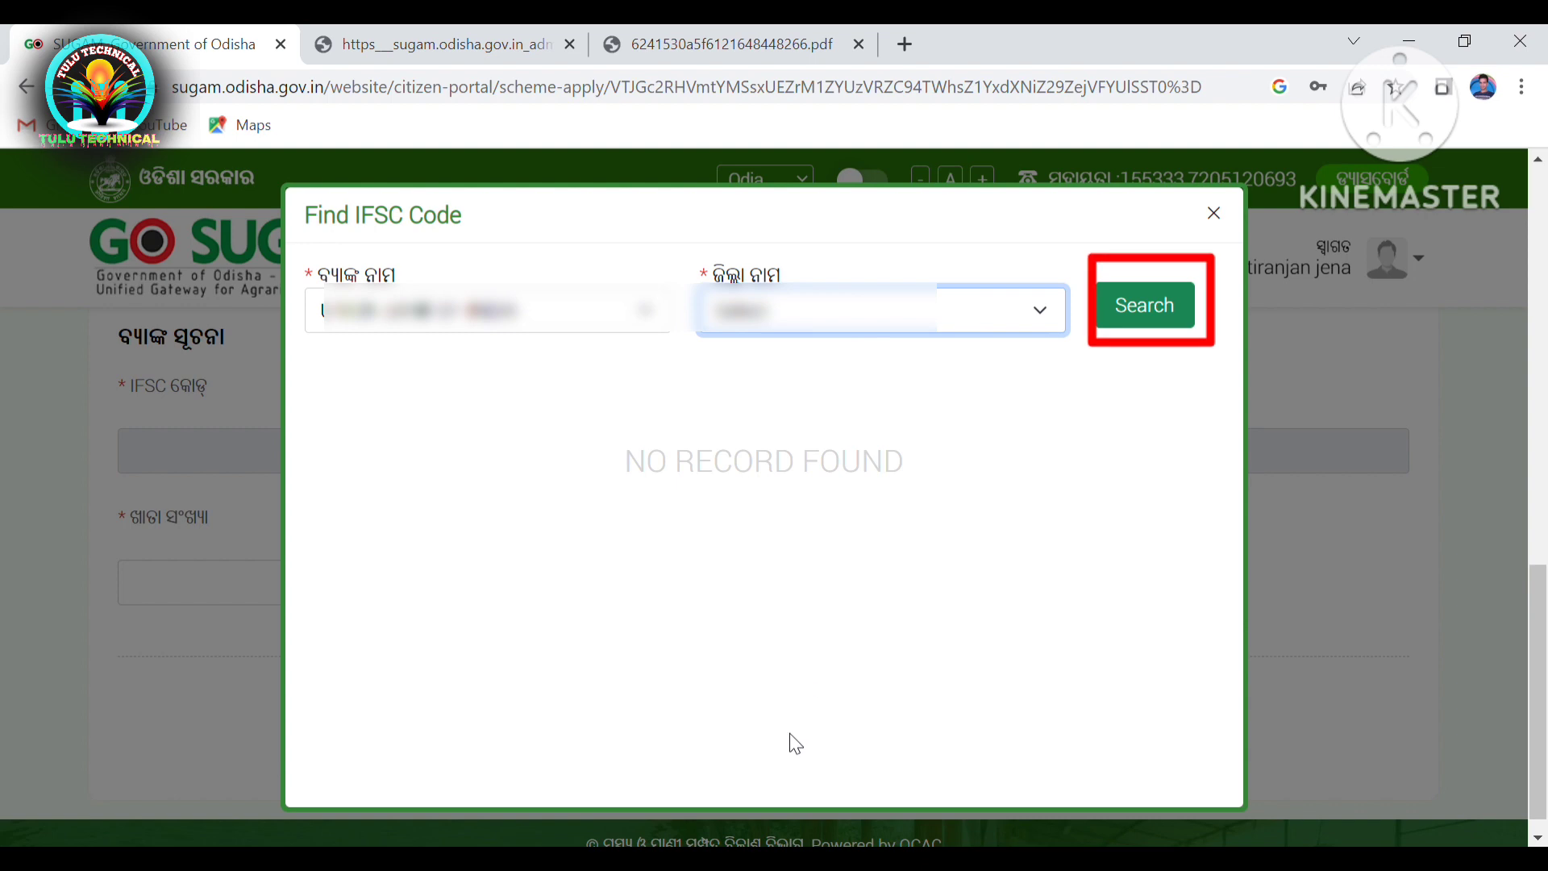
click(1149, 317)
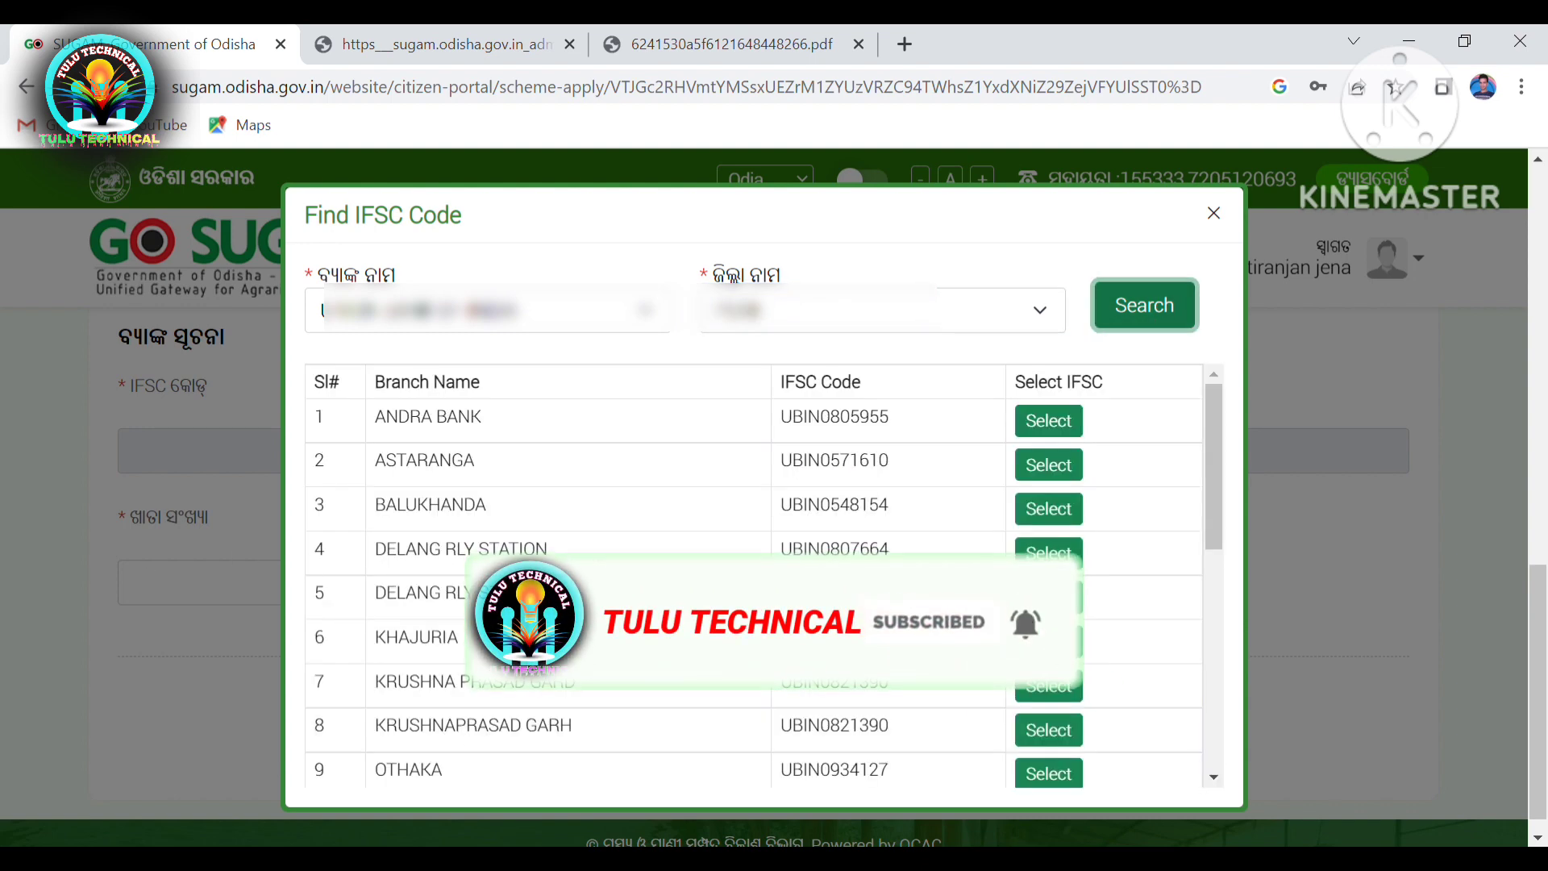
scroll(604, 581, down, 5)
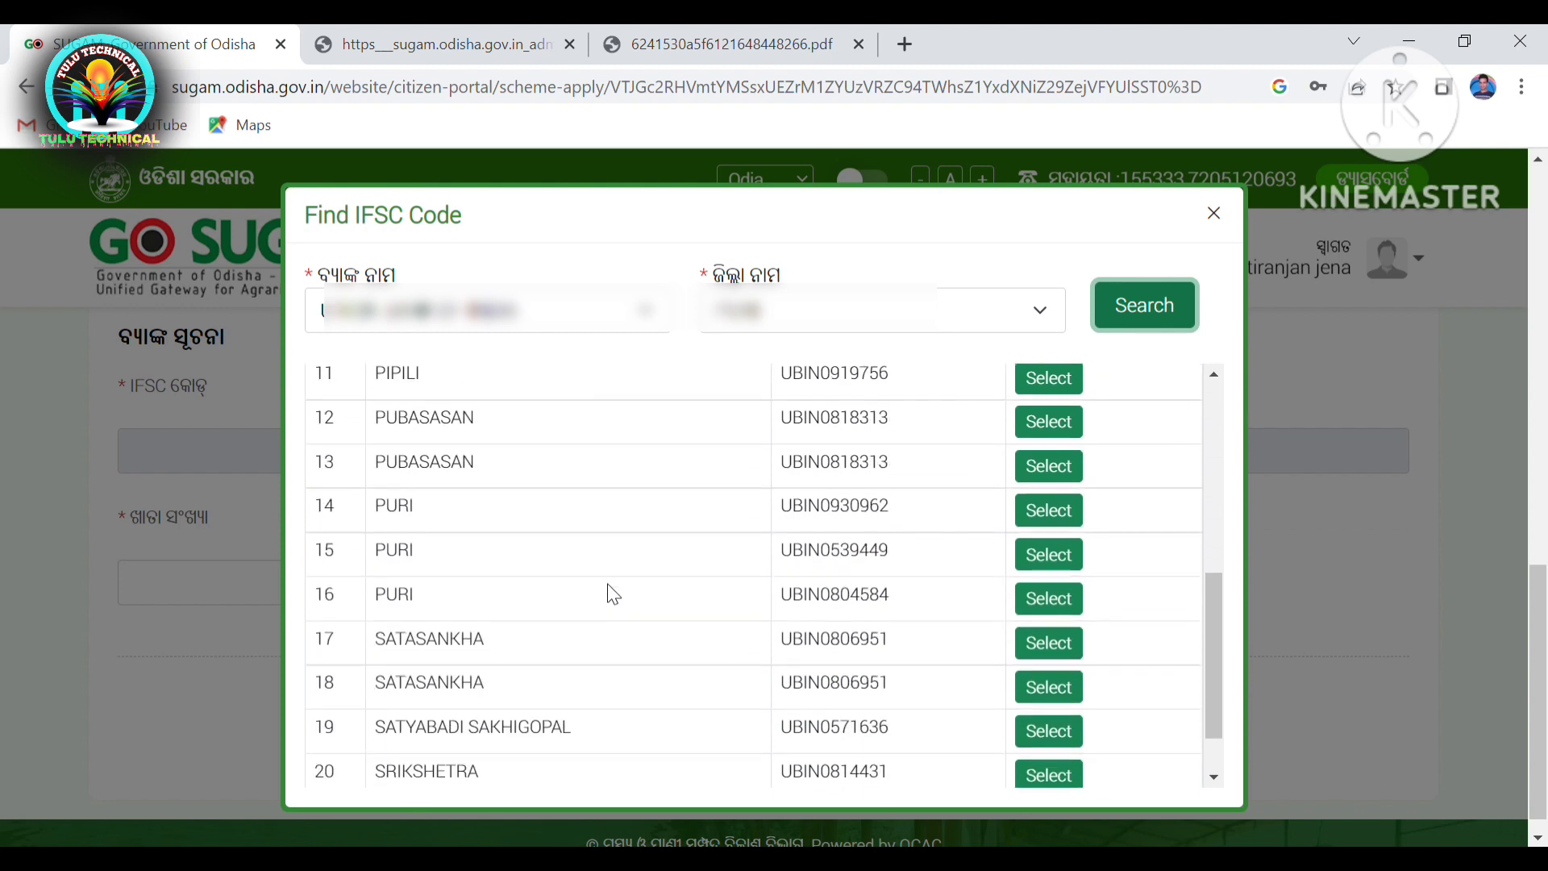
scroll(612, 595, down, 2)
scroll(611, 597, up, 6)
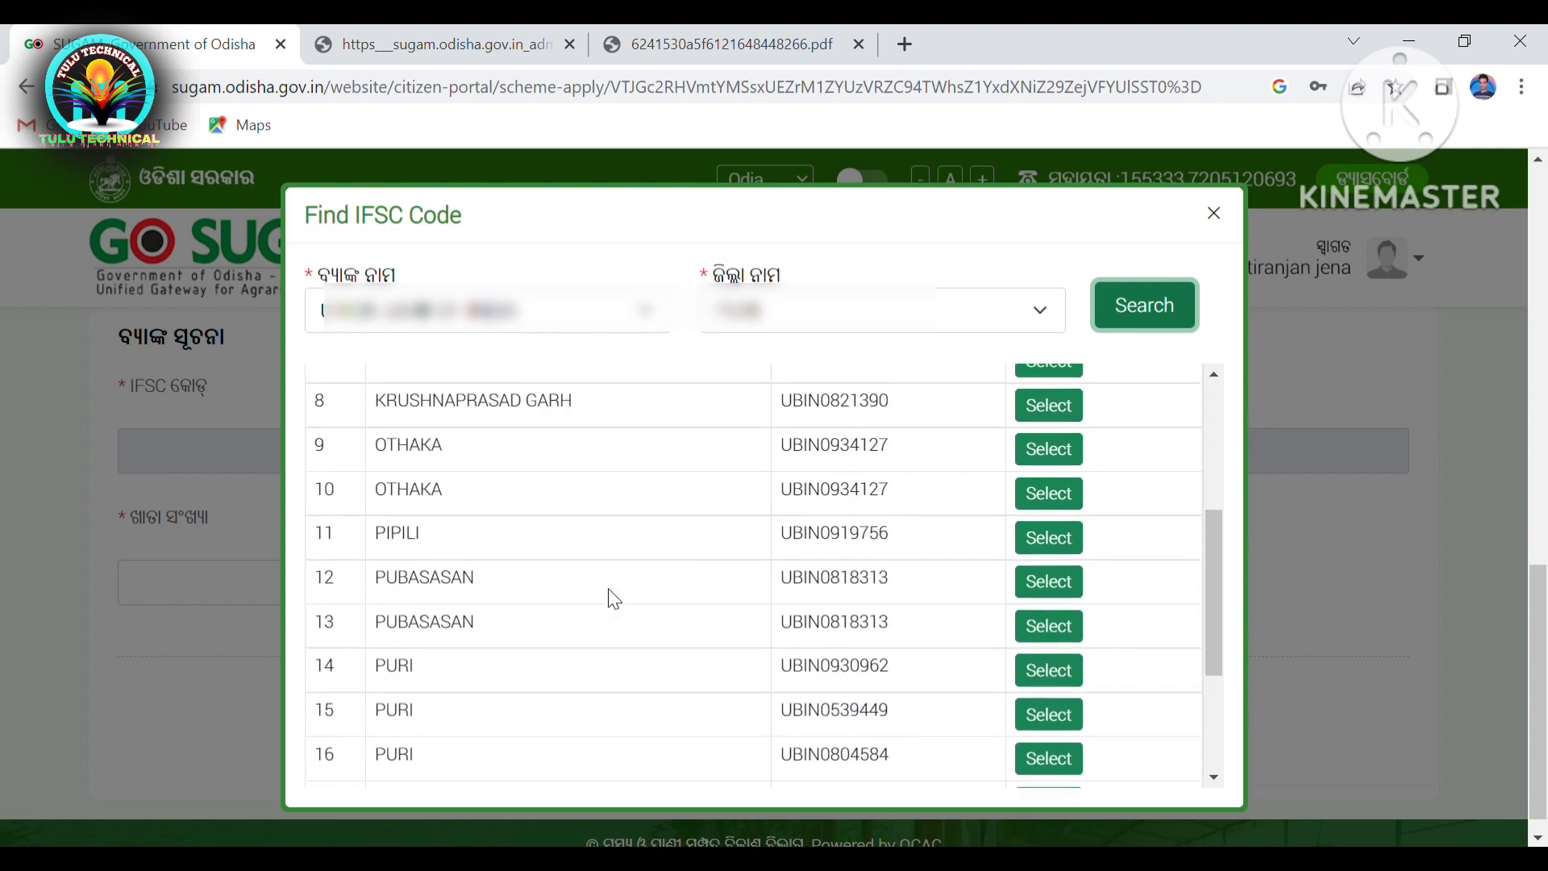
scroll(609, 599, down, 1)
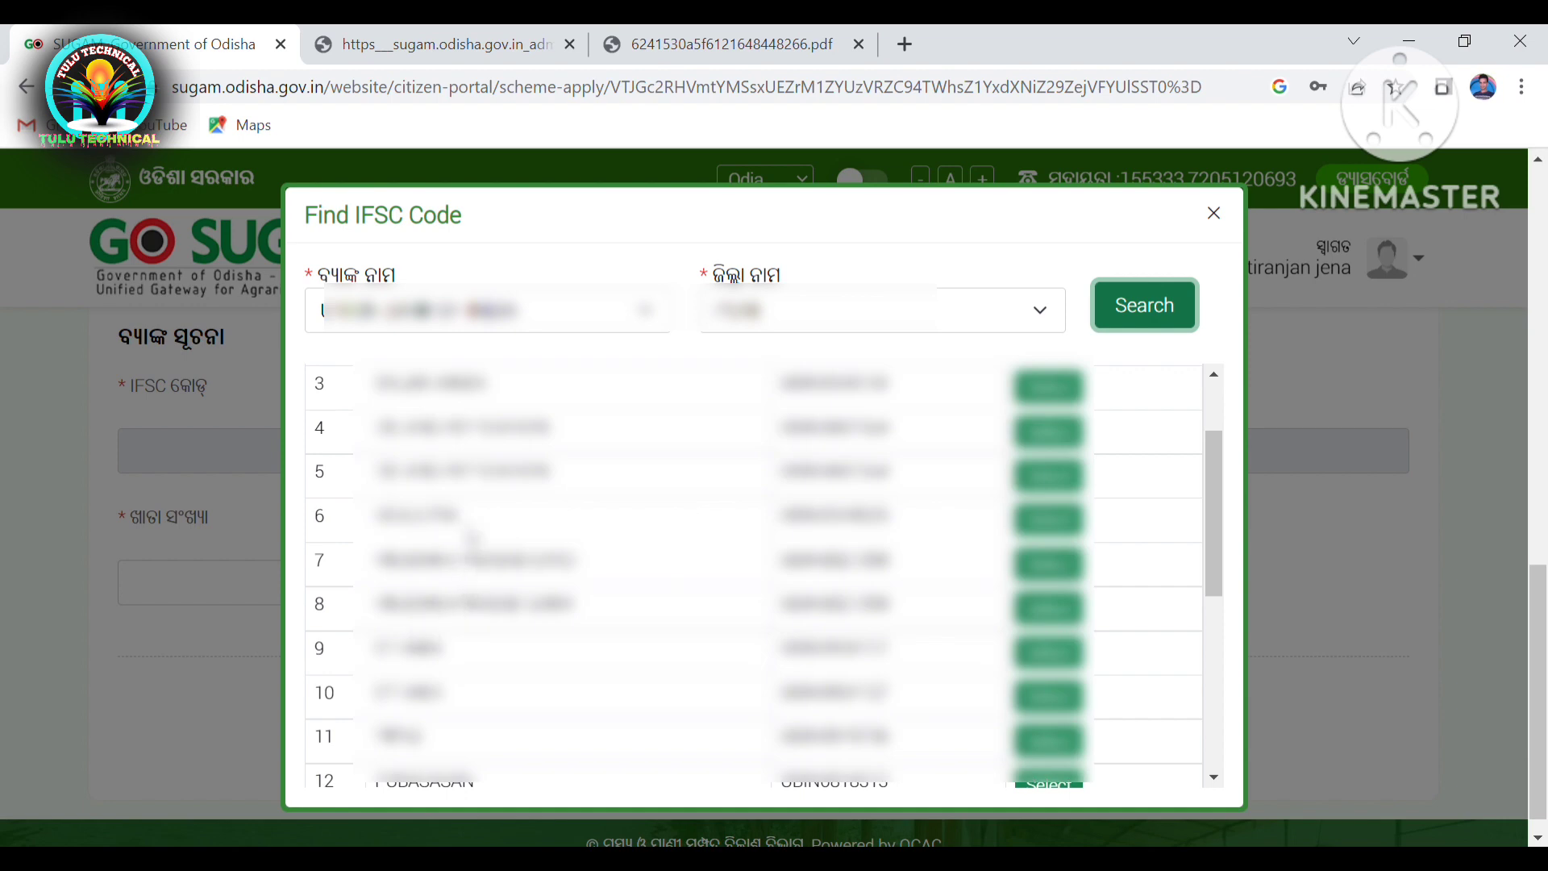
click(1051, 523)
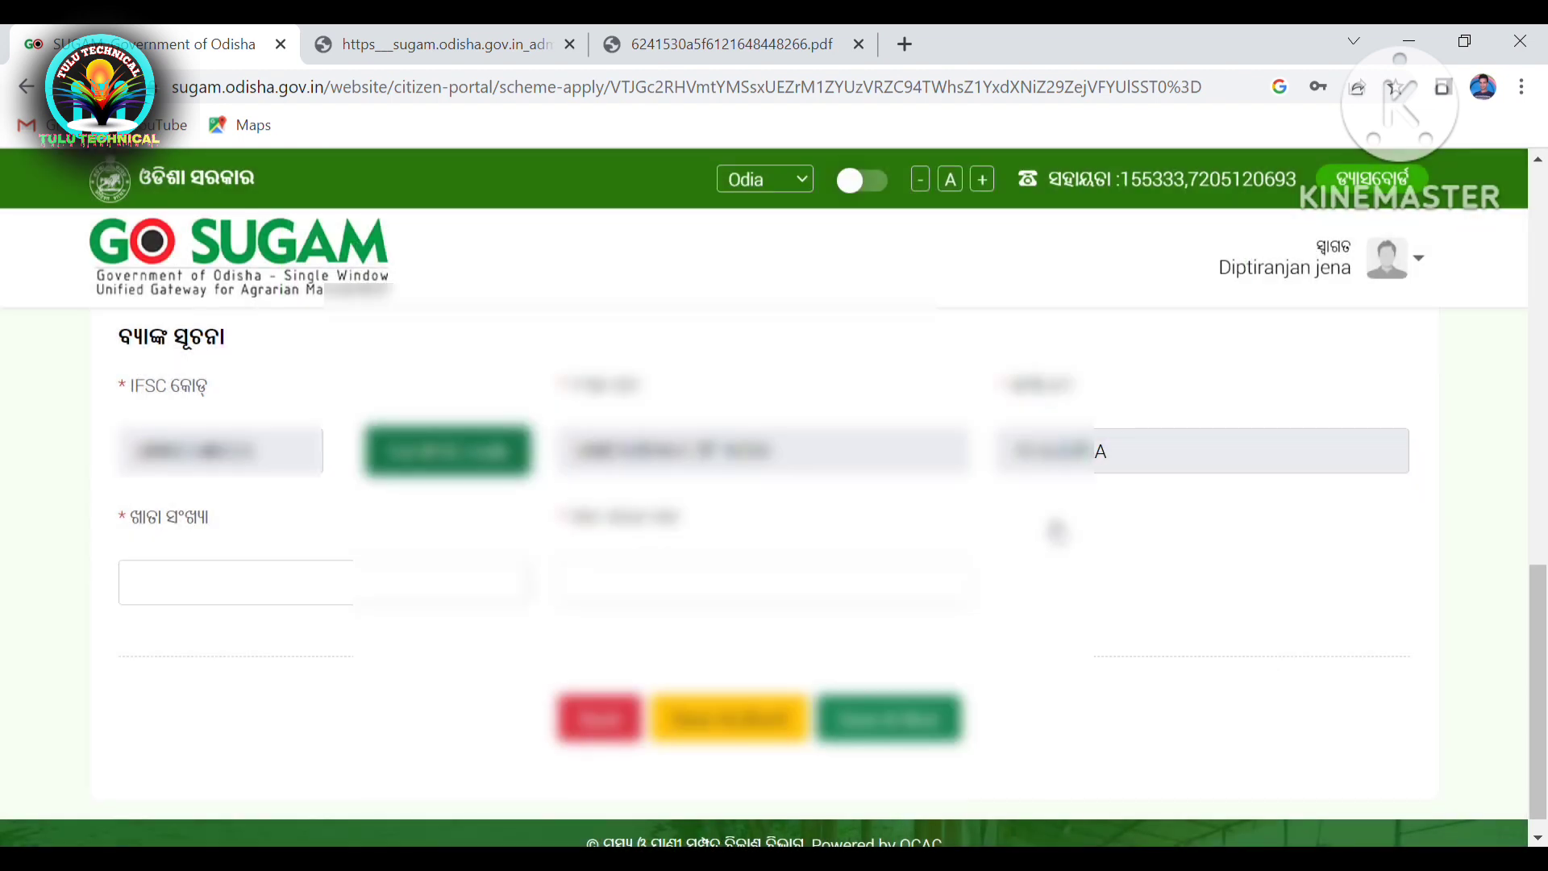
- Enter the account holder's name and the bank account number
click(232, 604)
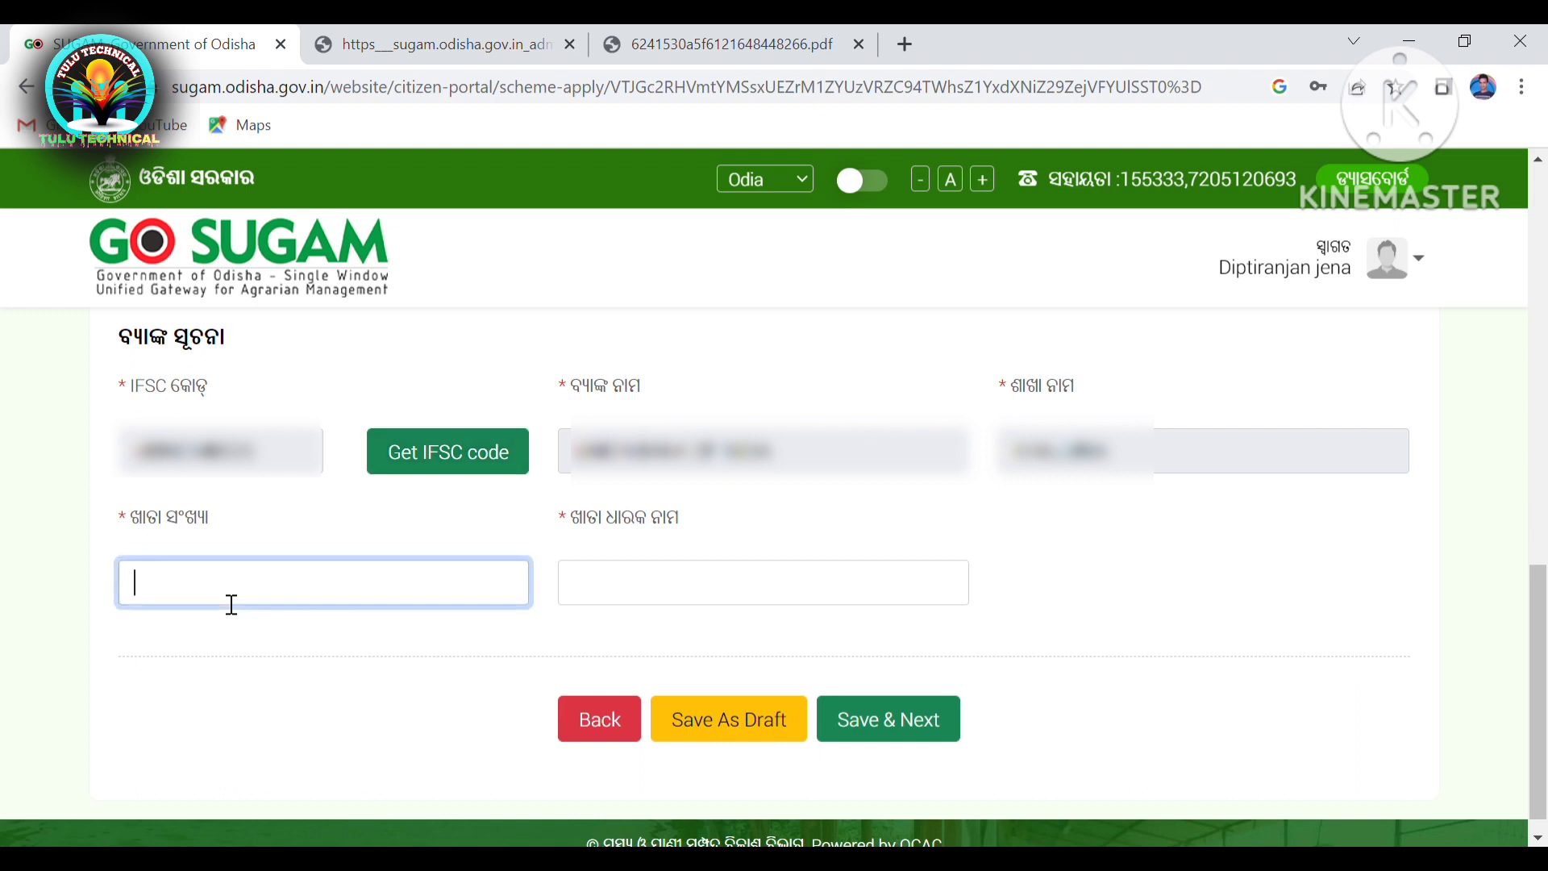
click(614, 589)
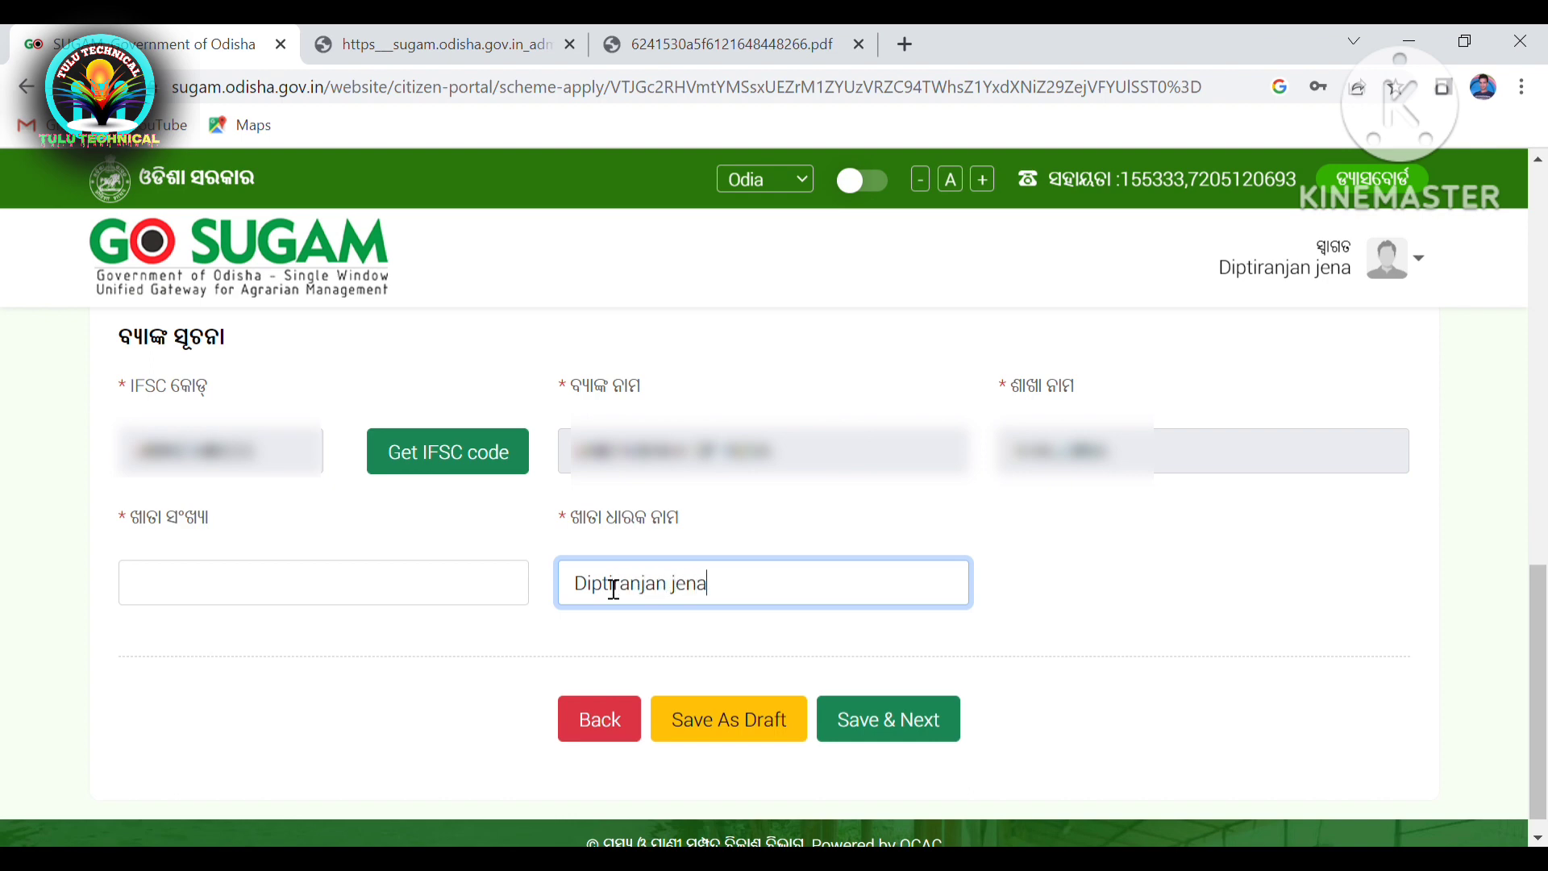
click(175, 592)
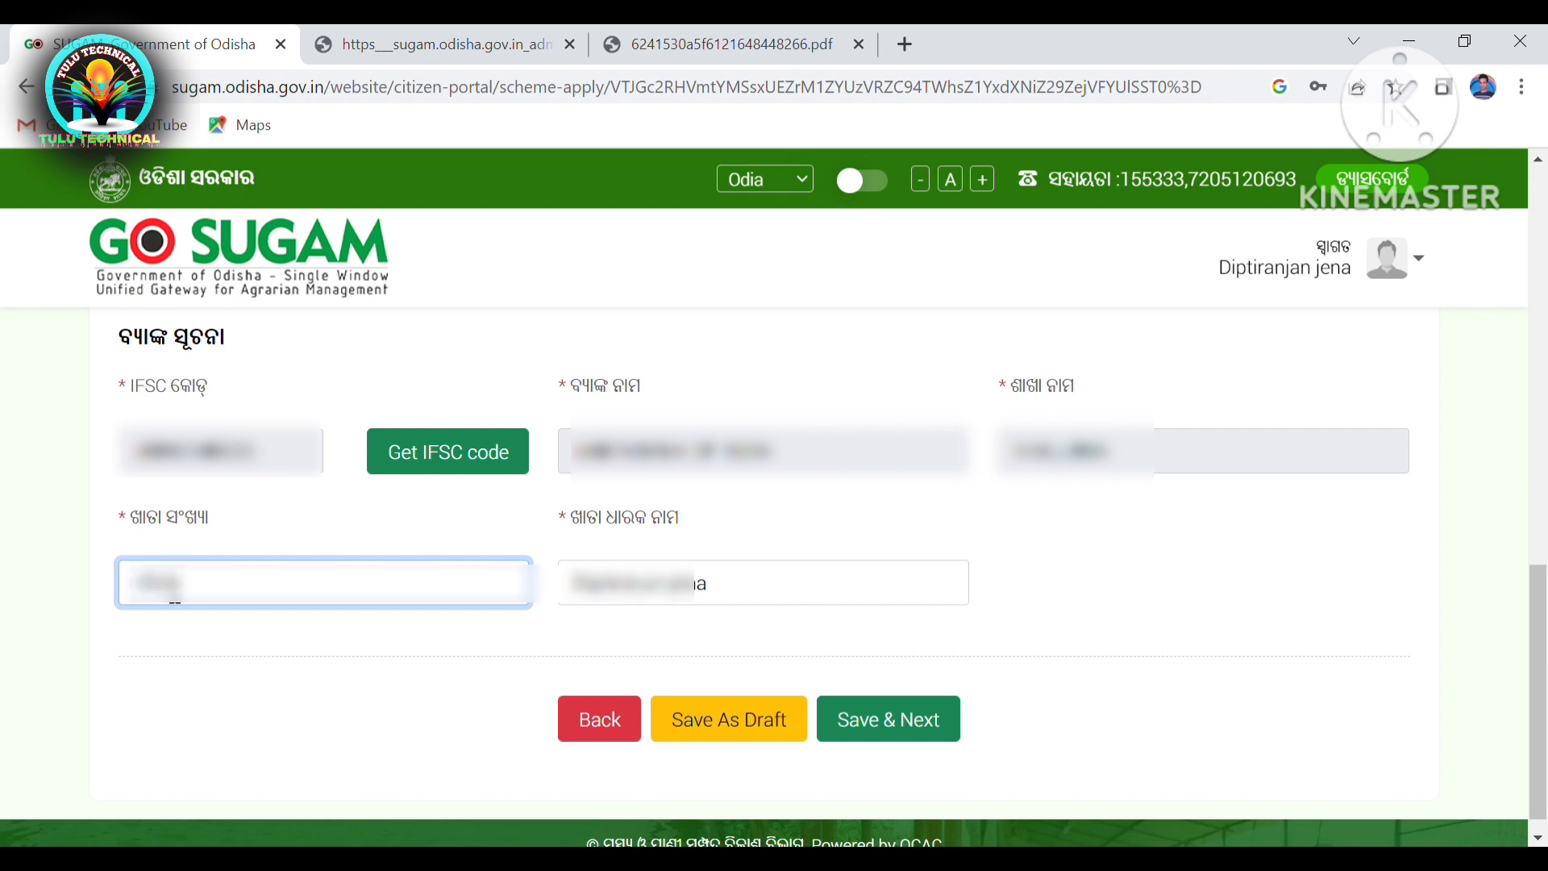
text(...)
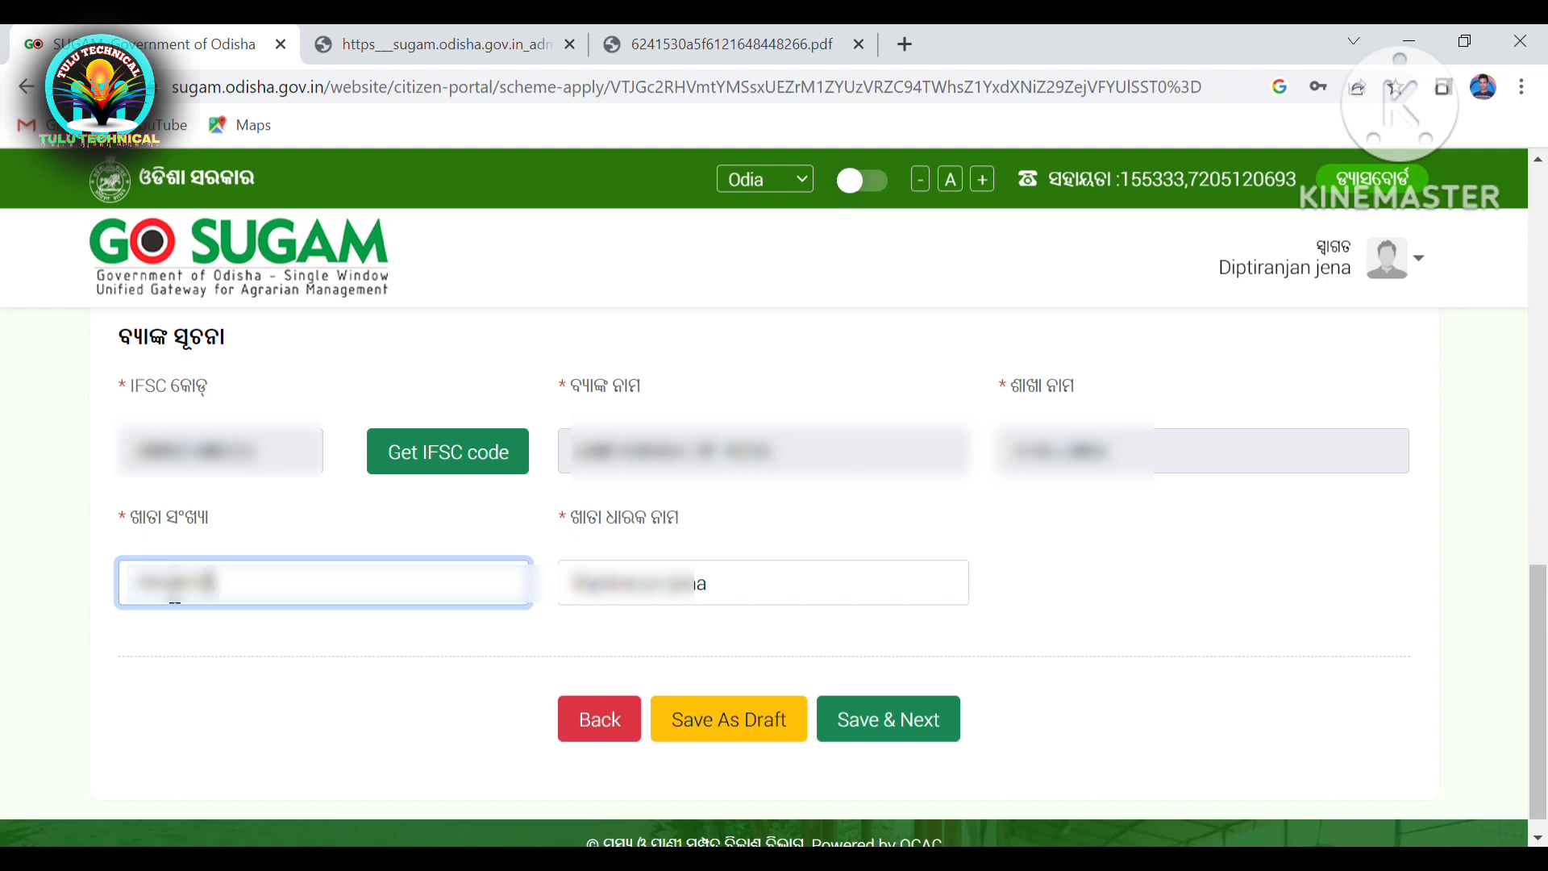
text(......)
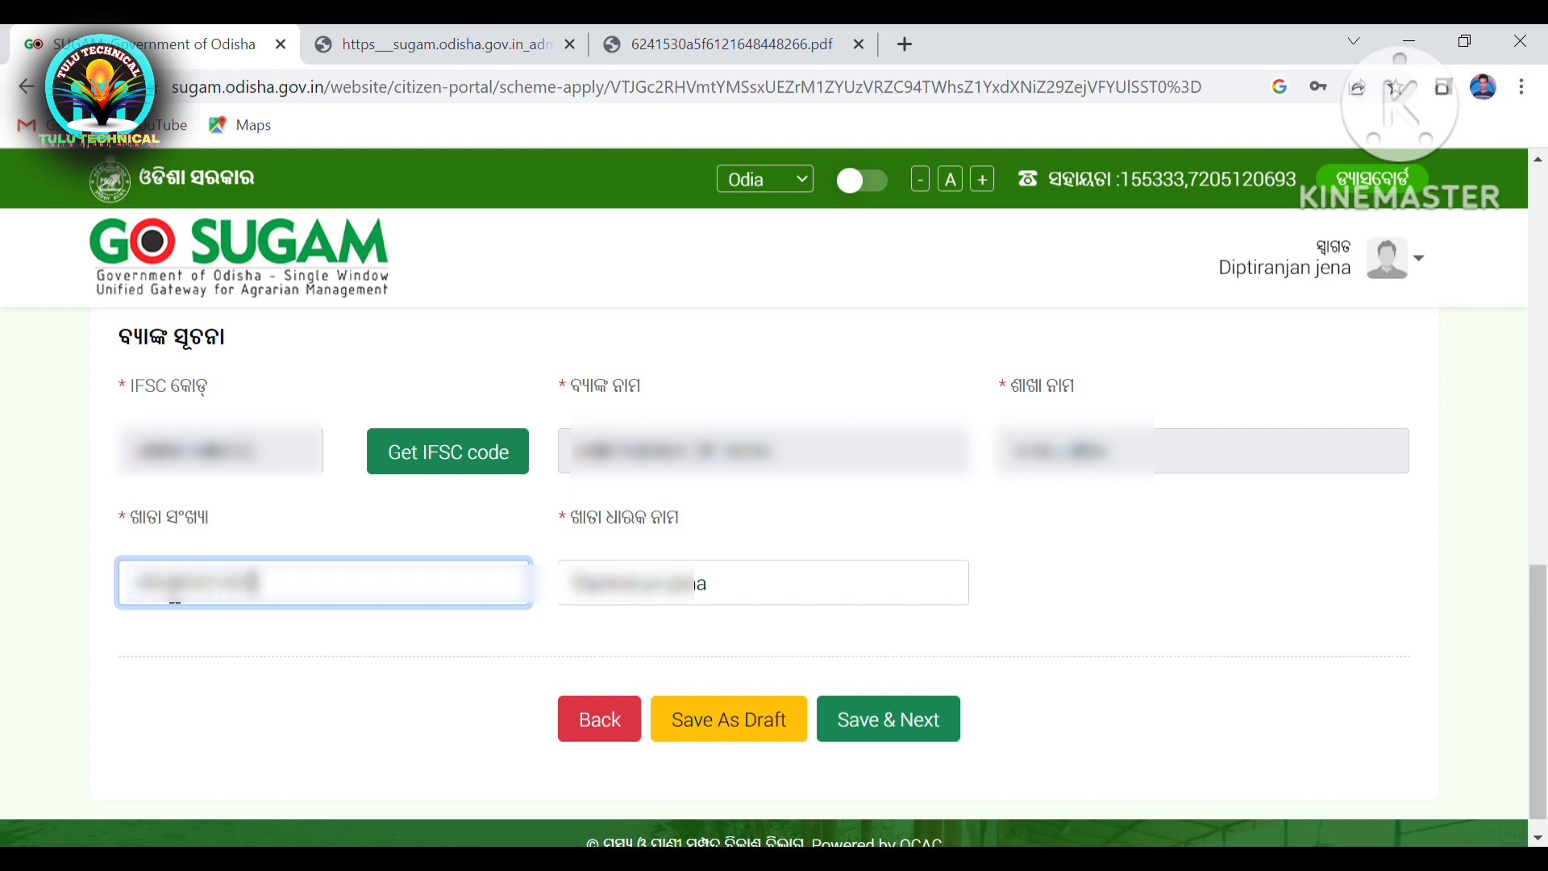
text(......)
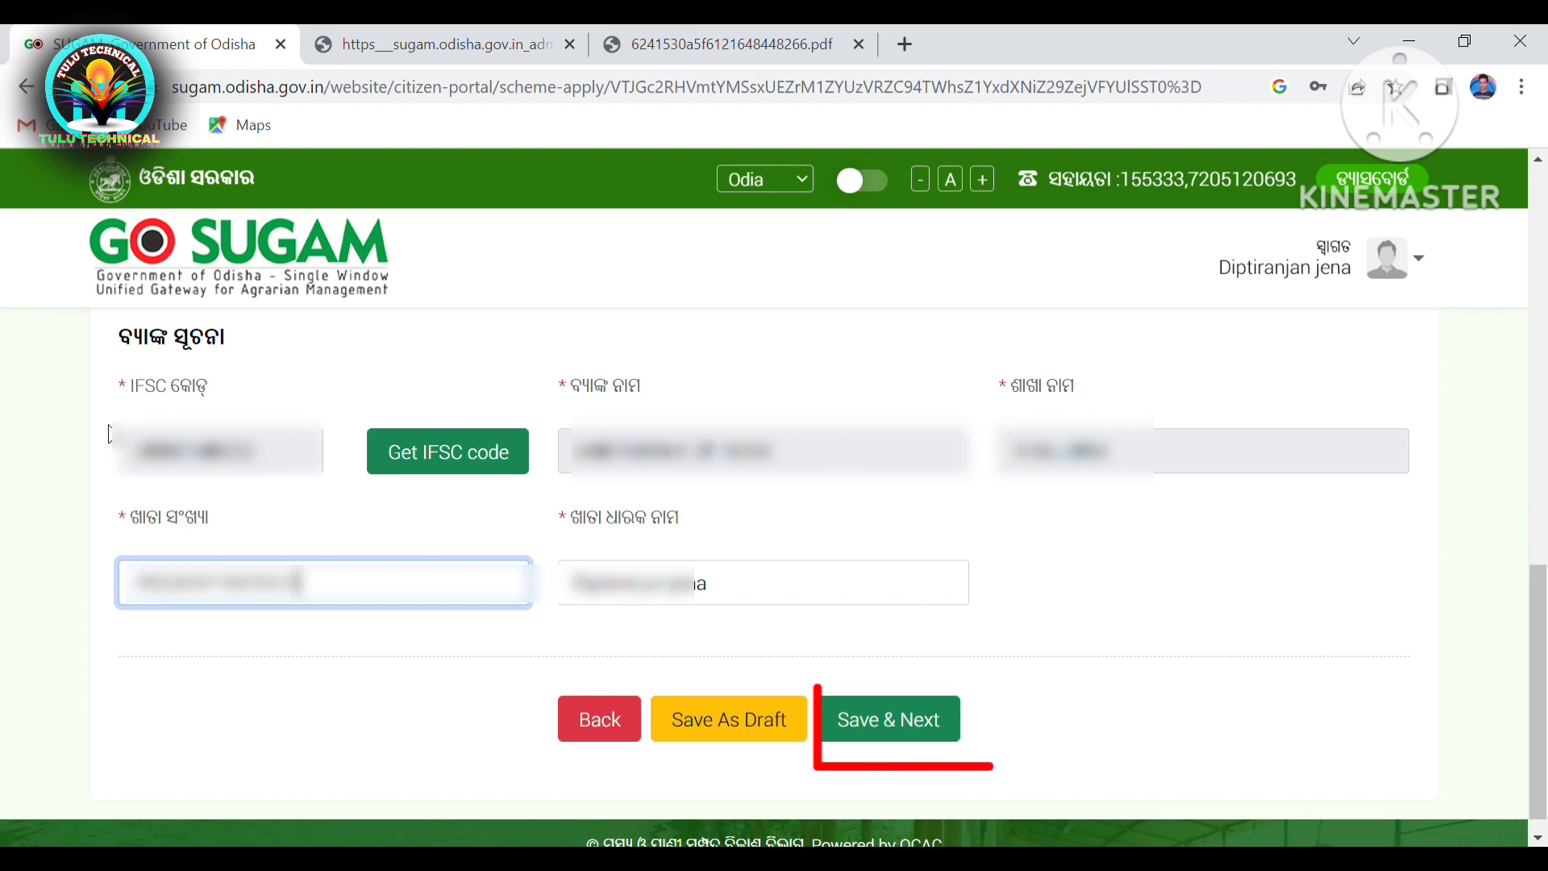
click(870, 719)
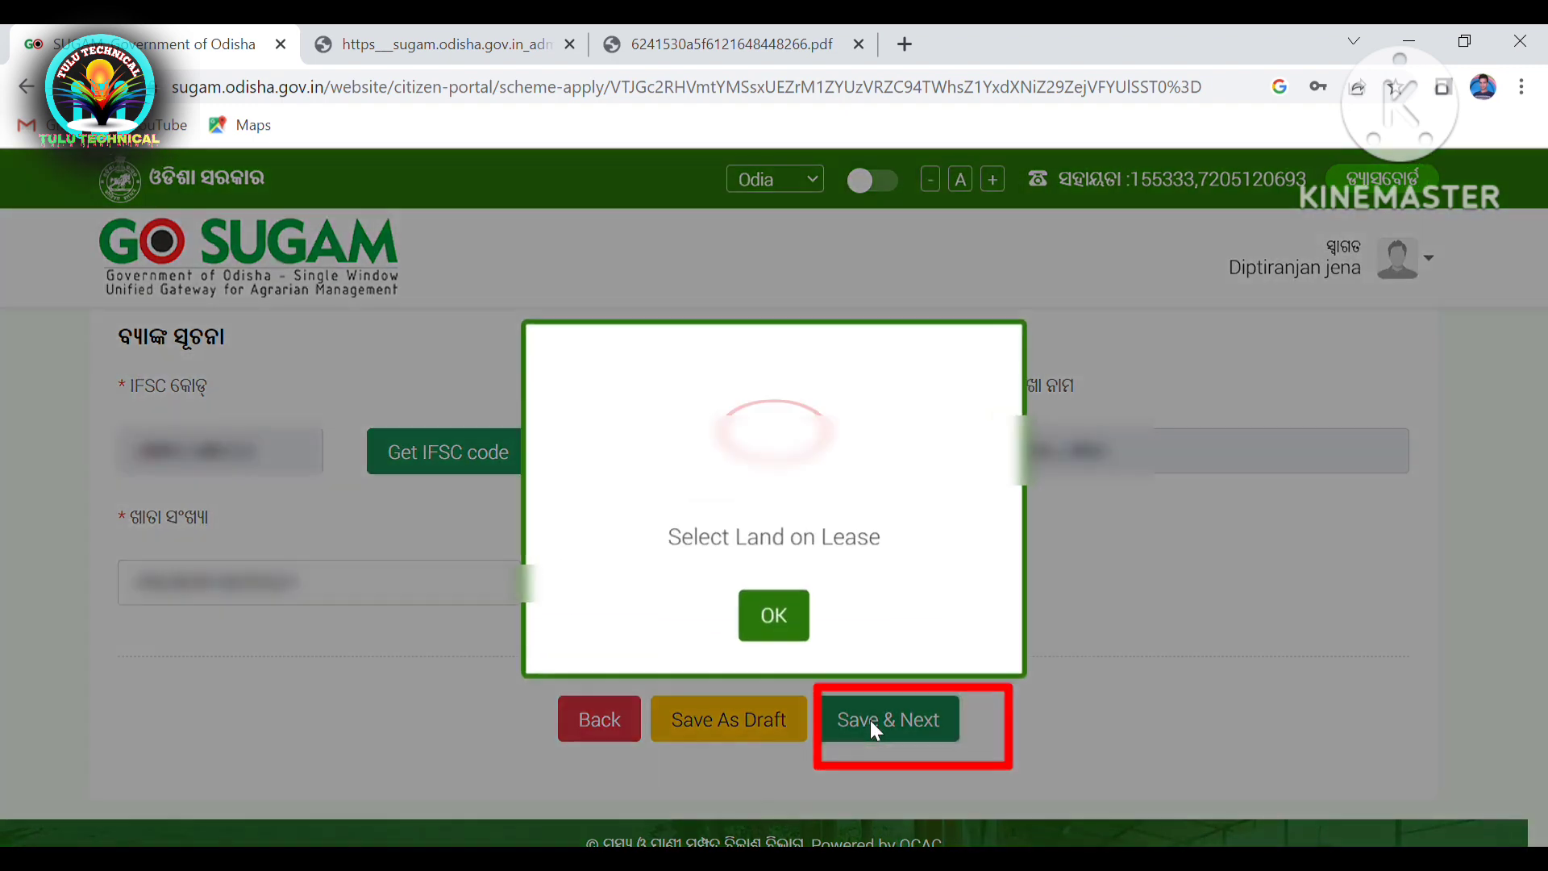
click(775, 613)
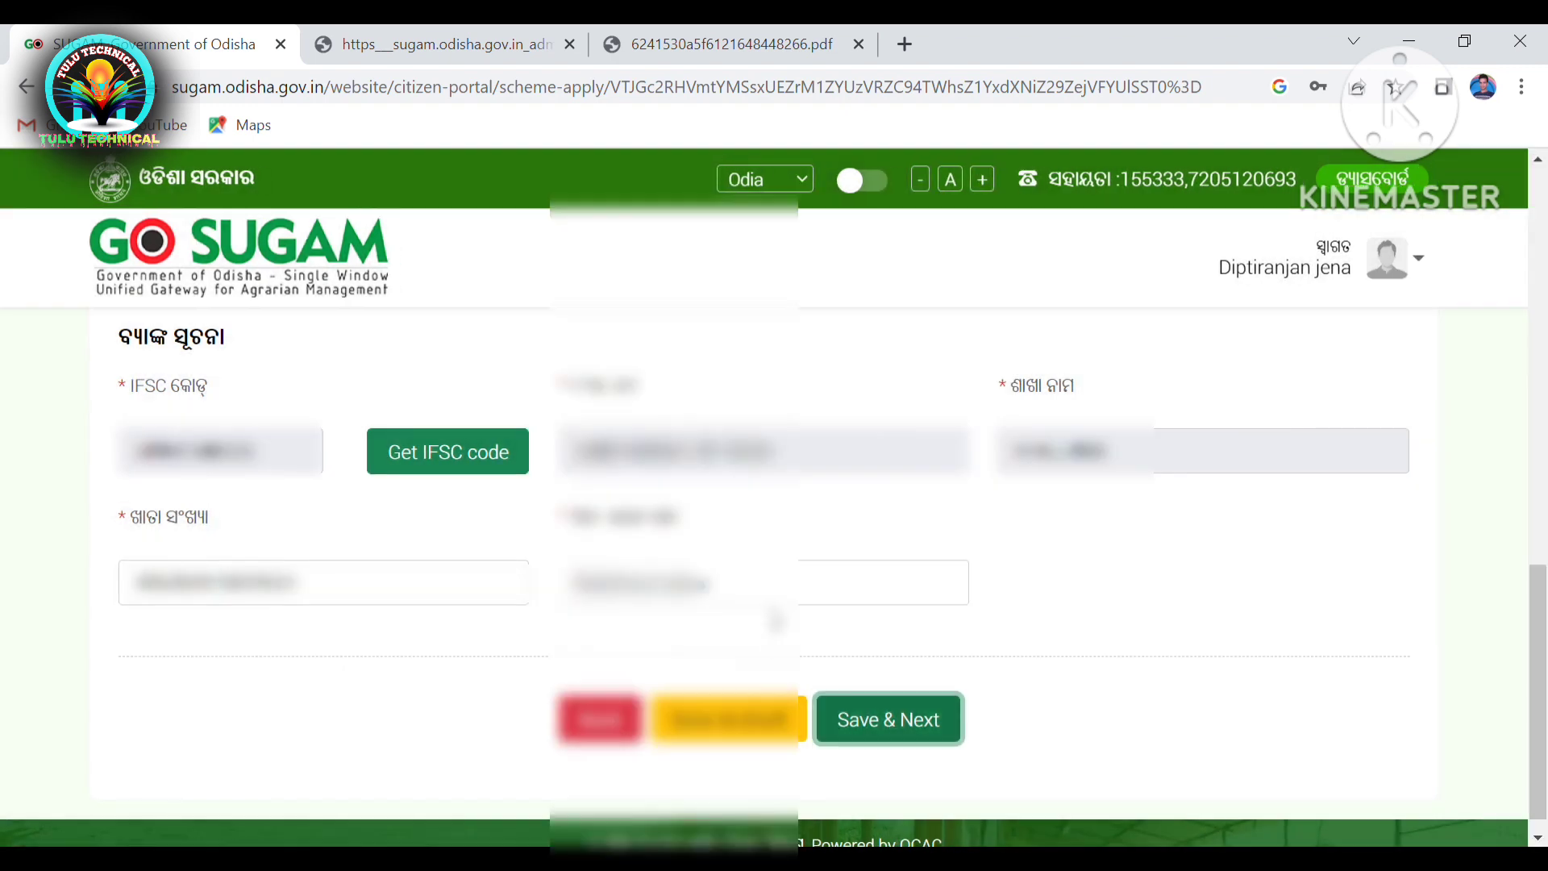
scroll(674, 587, up, 3)
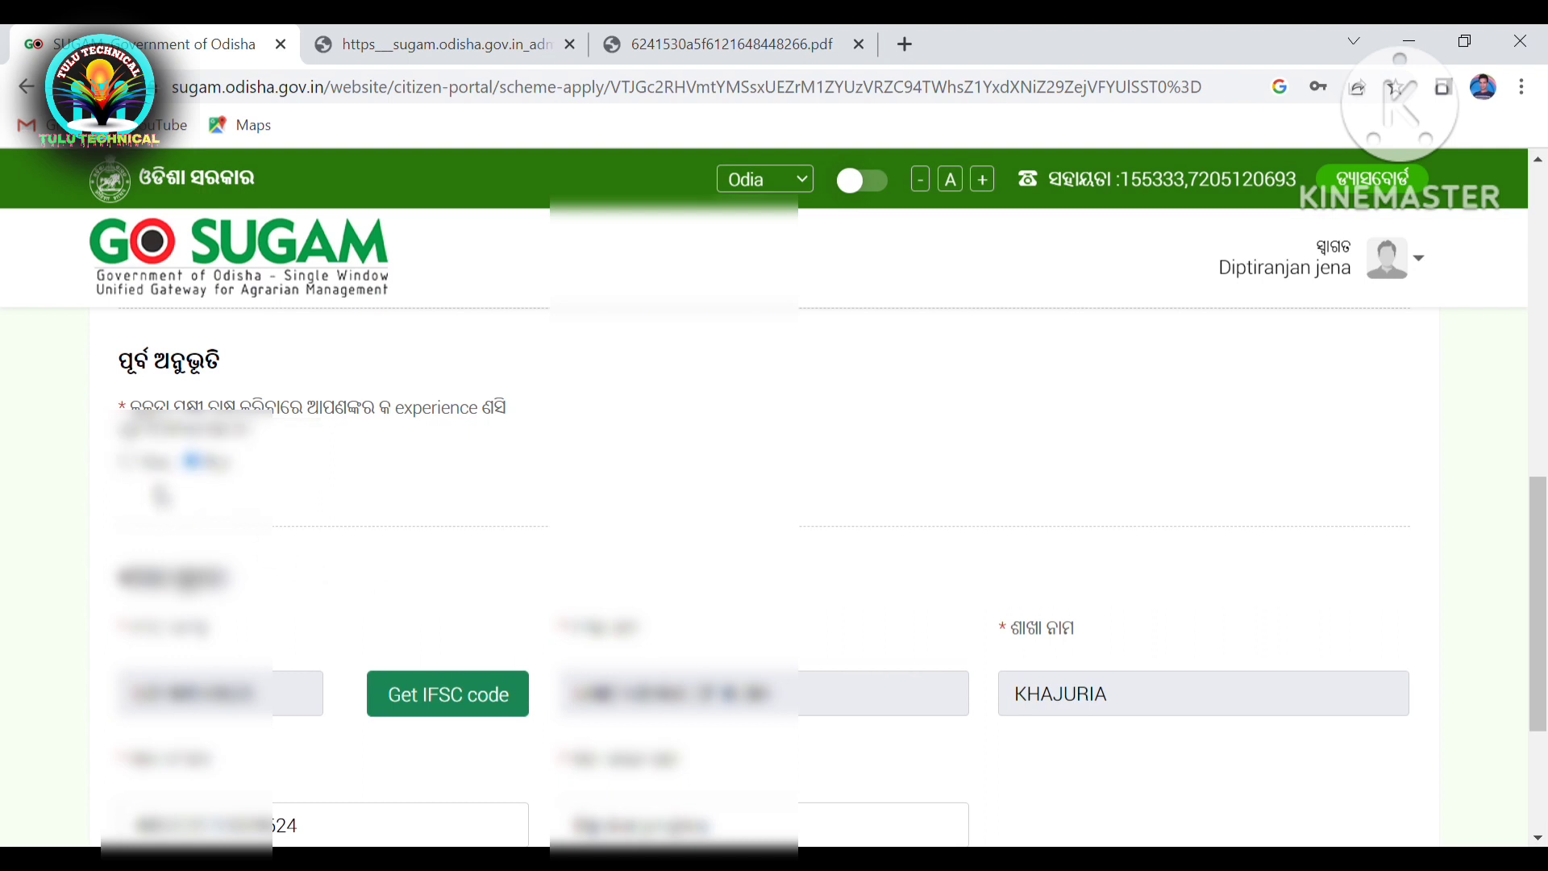
scroll(173, 484, up, 3)
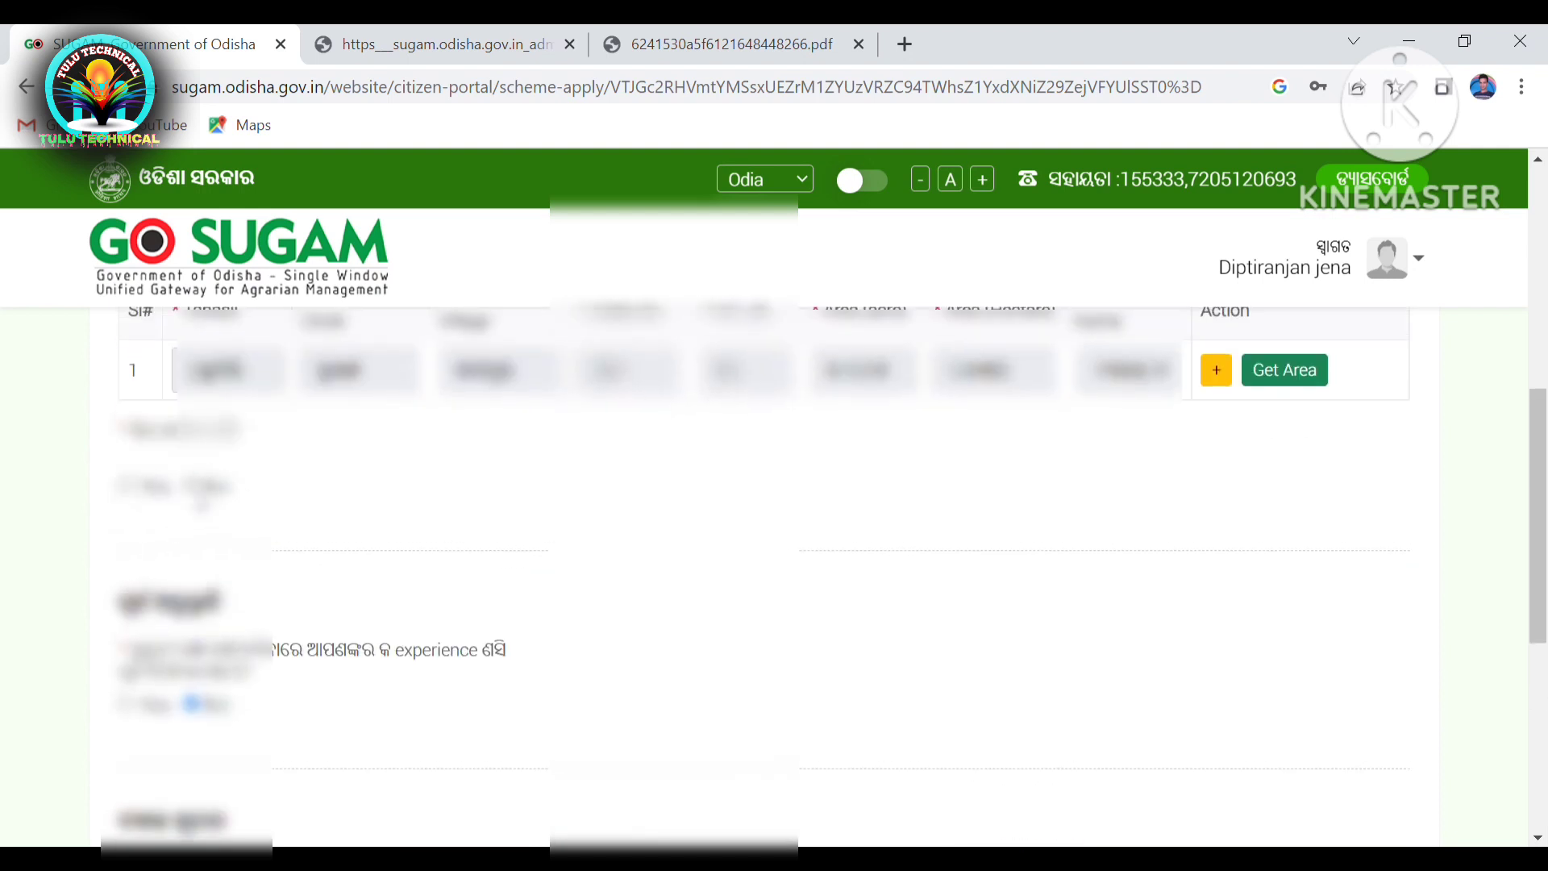
scroll(1198, 645, down, 6)
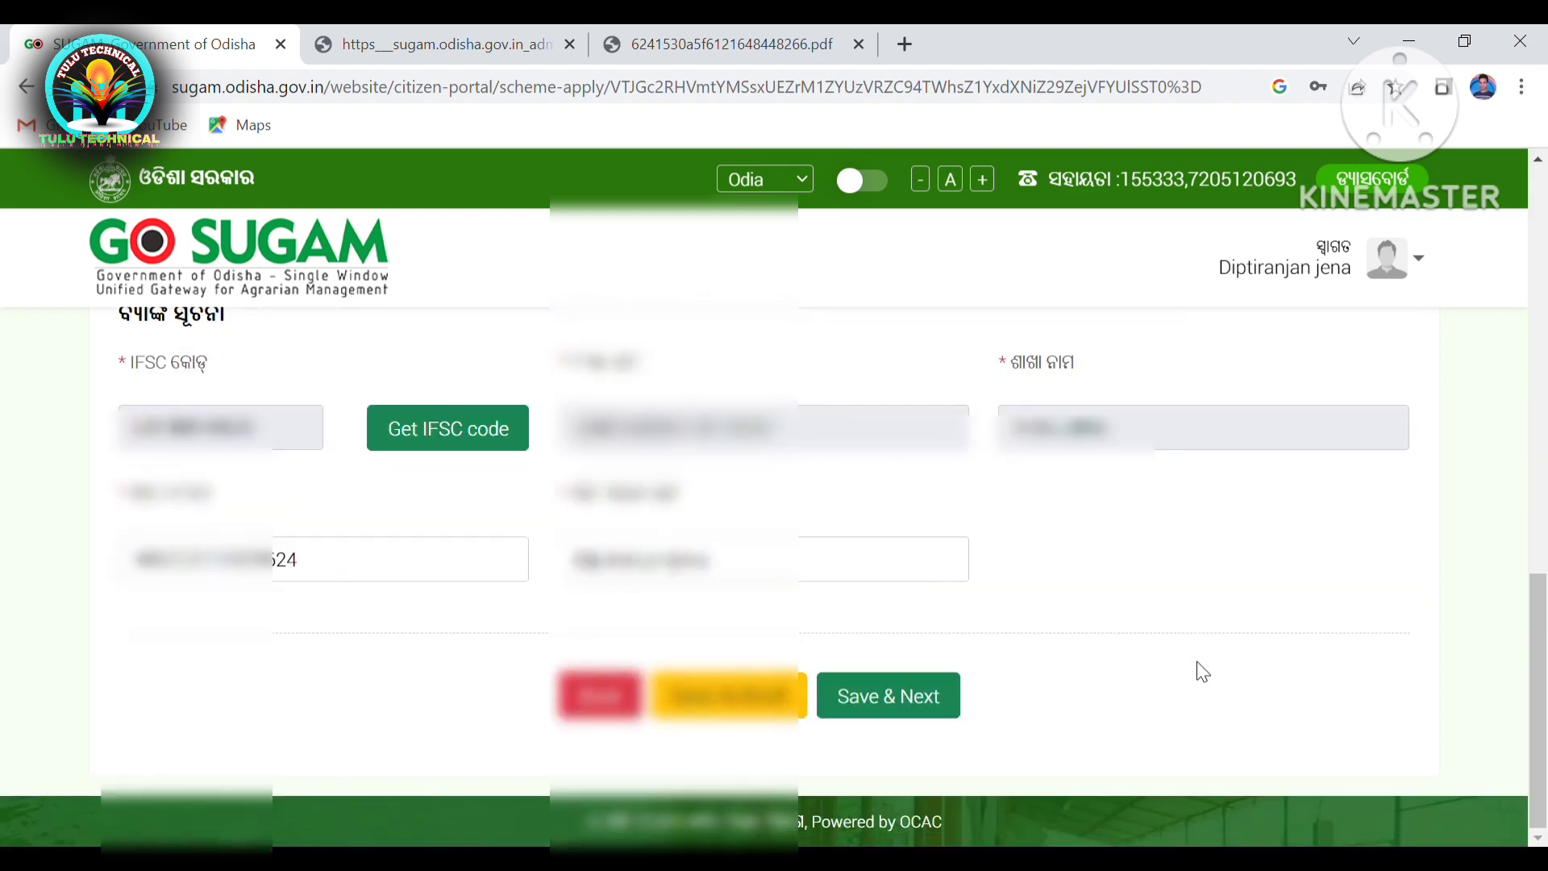
click(886, 698)
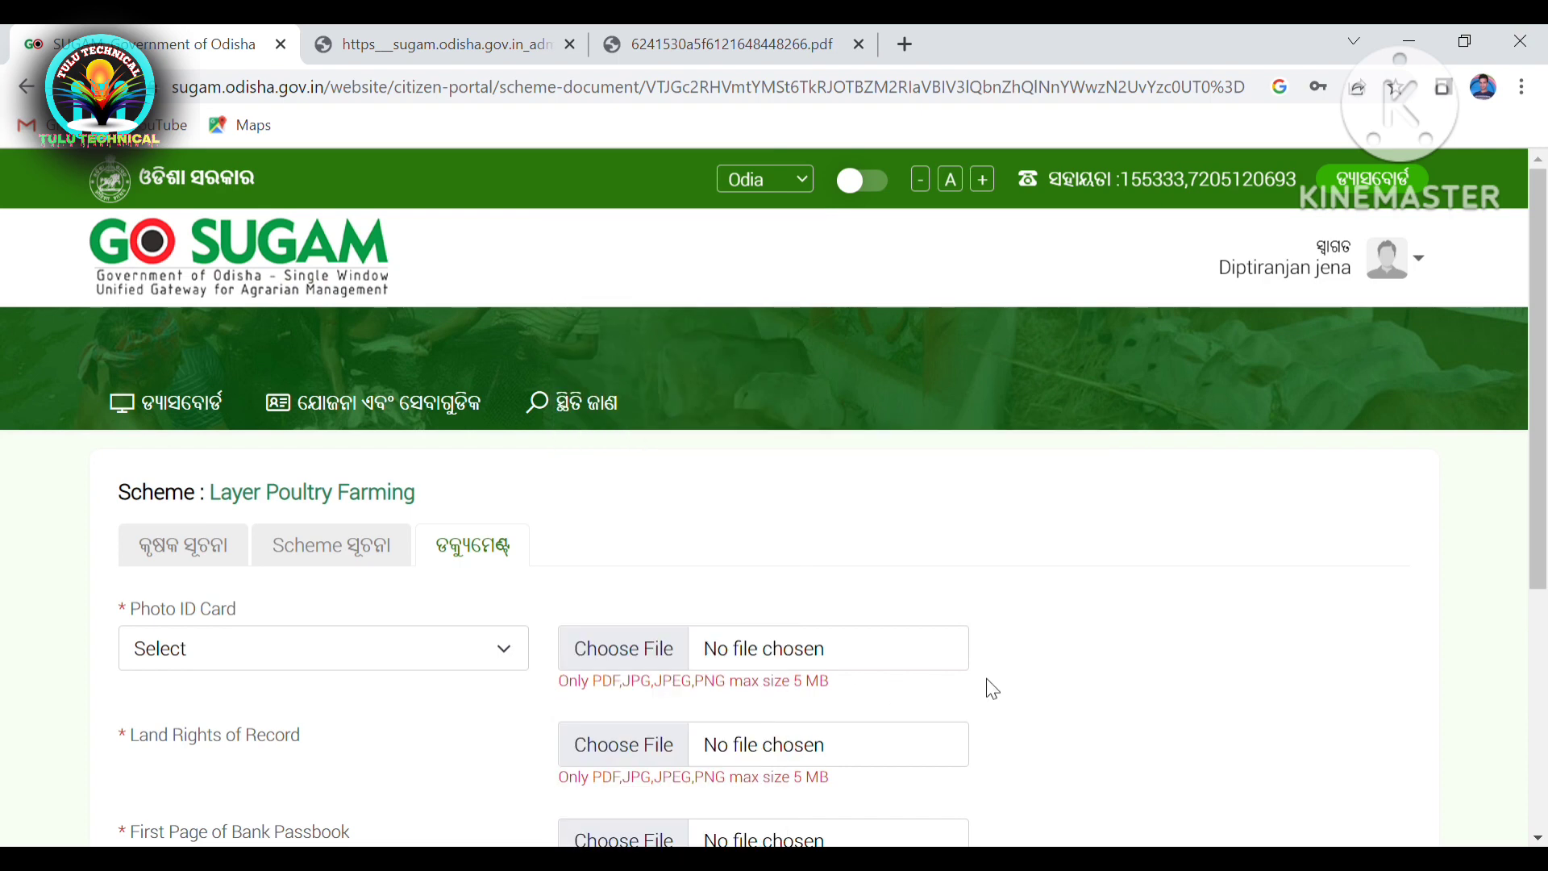
- Set Photo ID Card type to Aadhaar Card and review the document upload fields
scroll(992, 689, down, 1)
scroll(997, 684, down, 1)
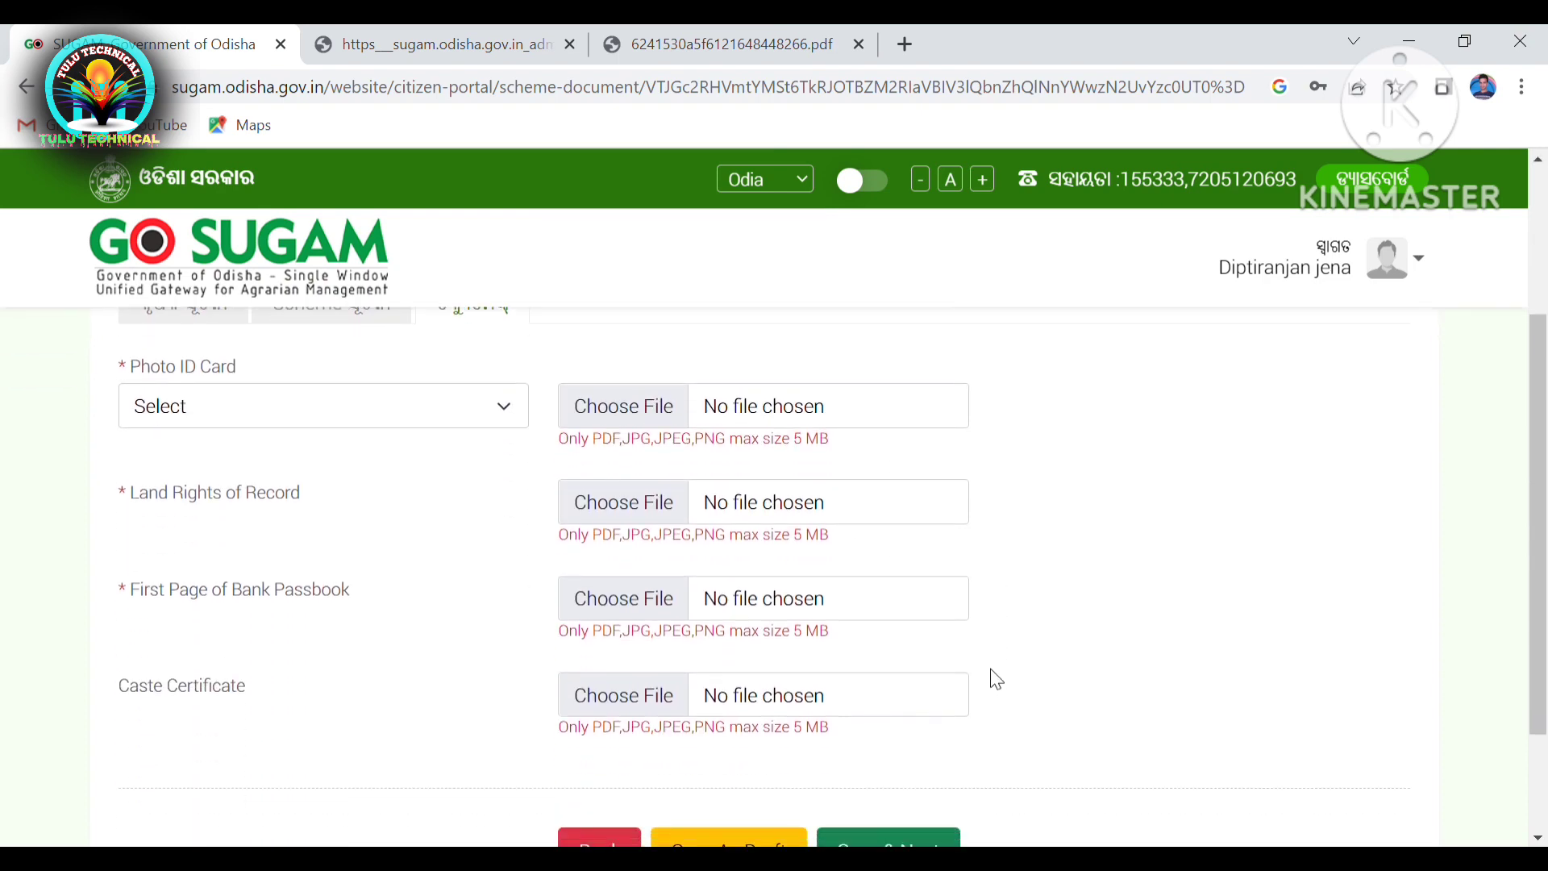
scroll(1013, 654, down, 1)
scroll(1013, 654, up, 1)
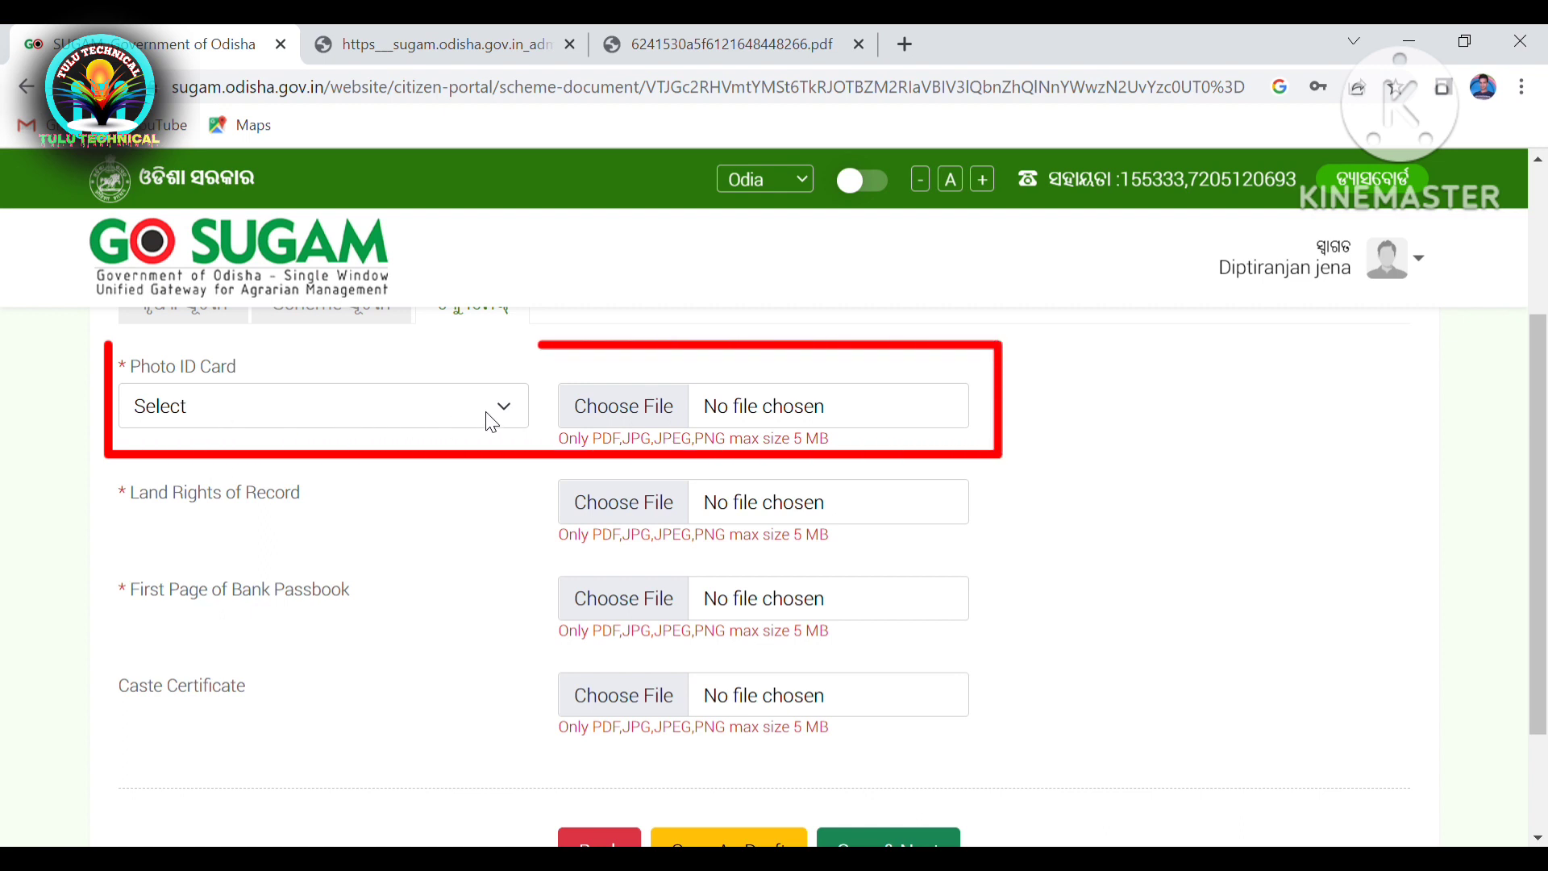
scroll(499, 412, up, 1)
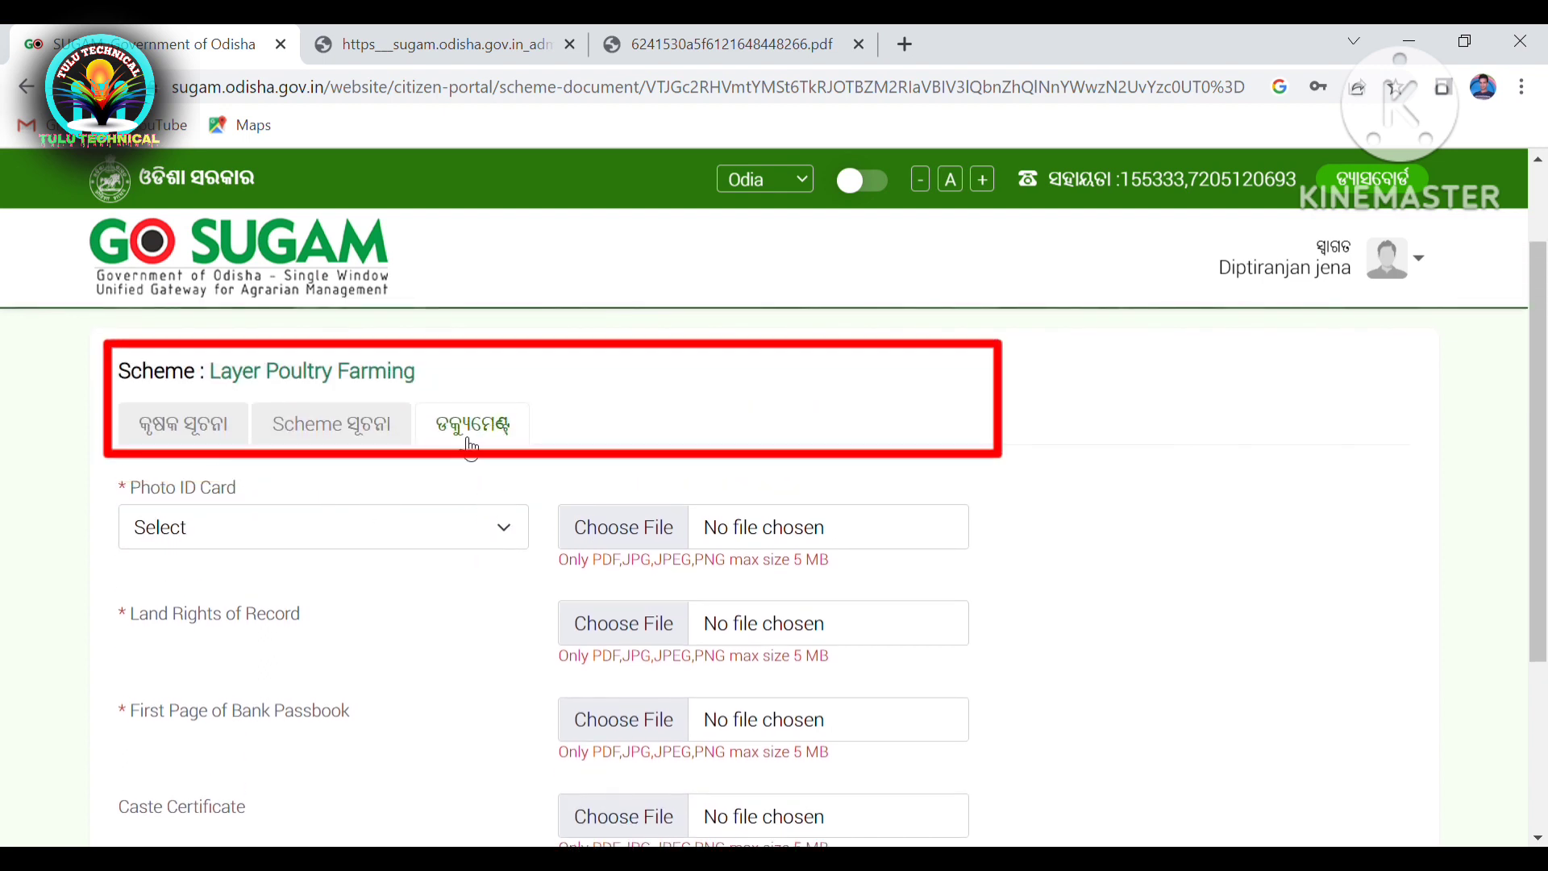
click(325, 533)
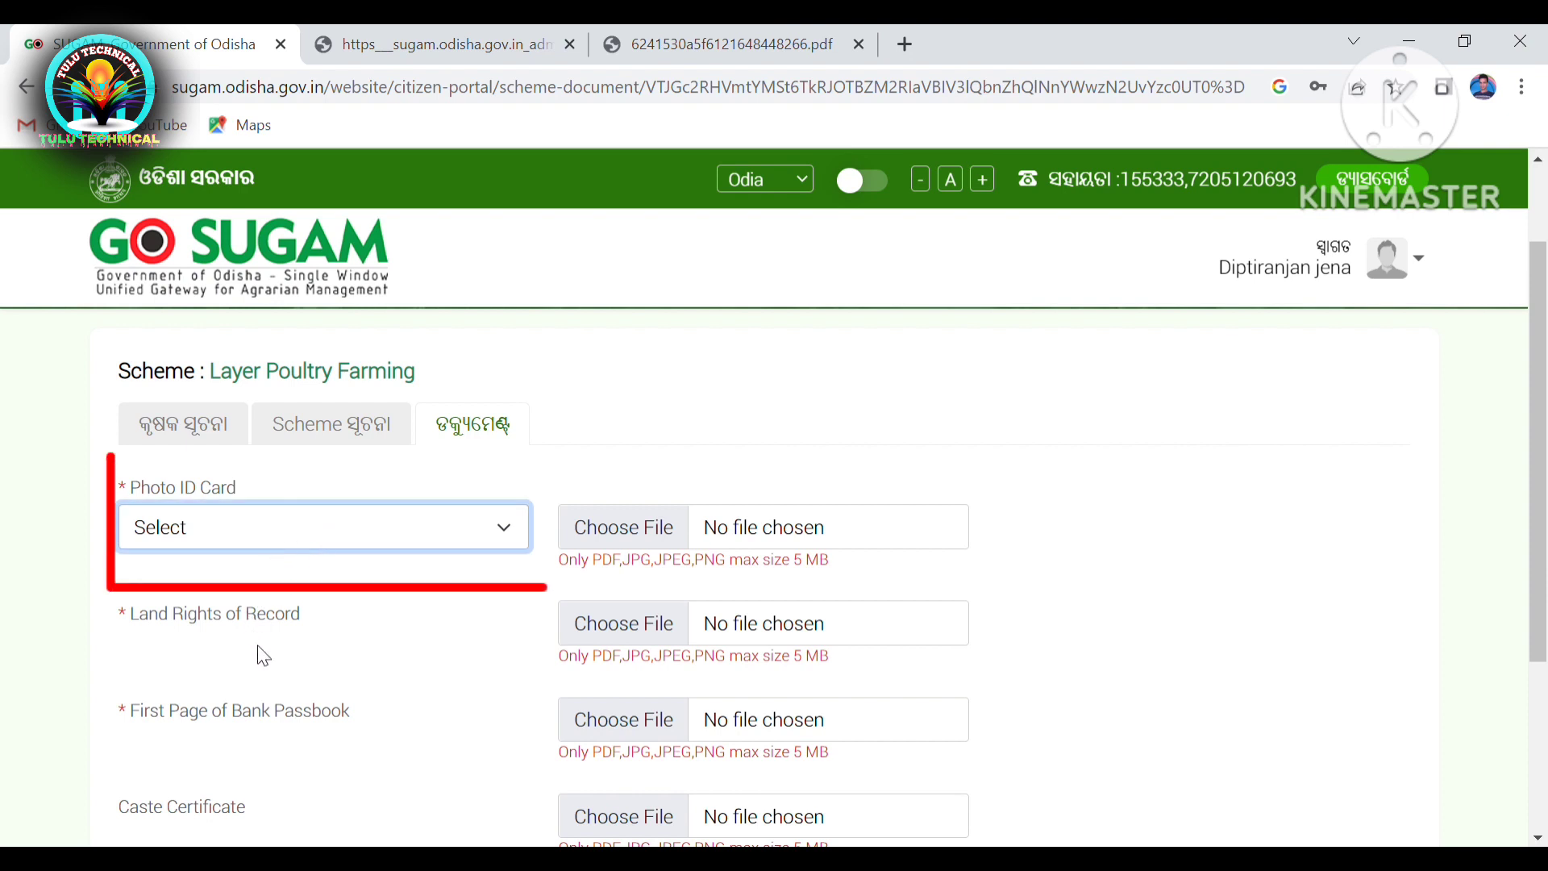
click(260, 592)
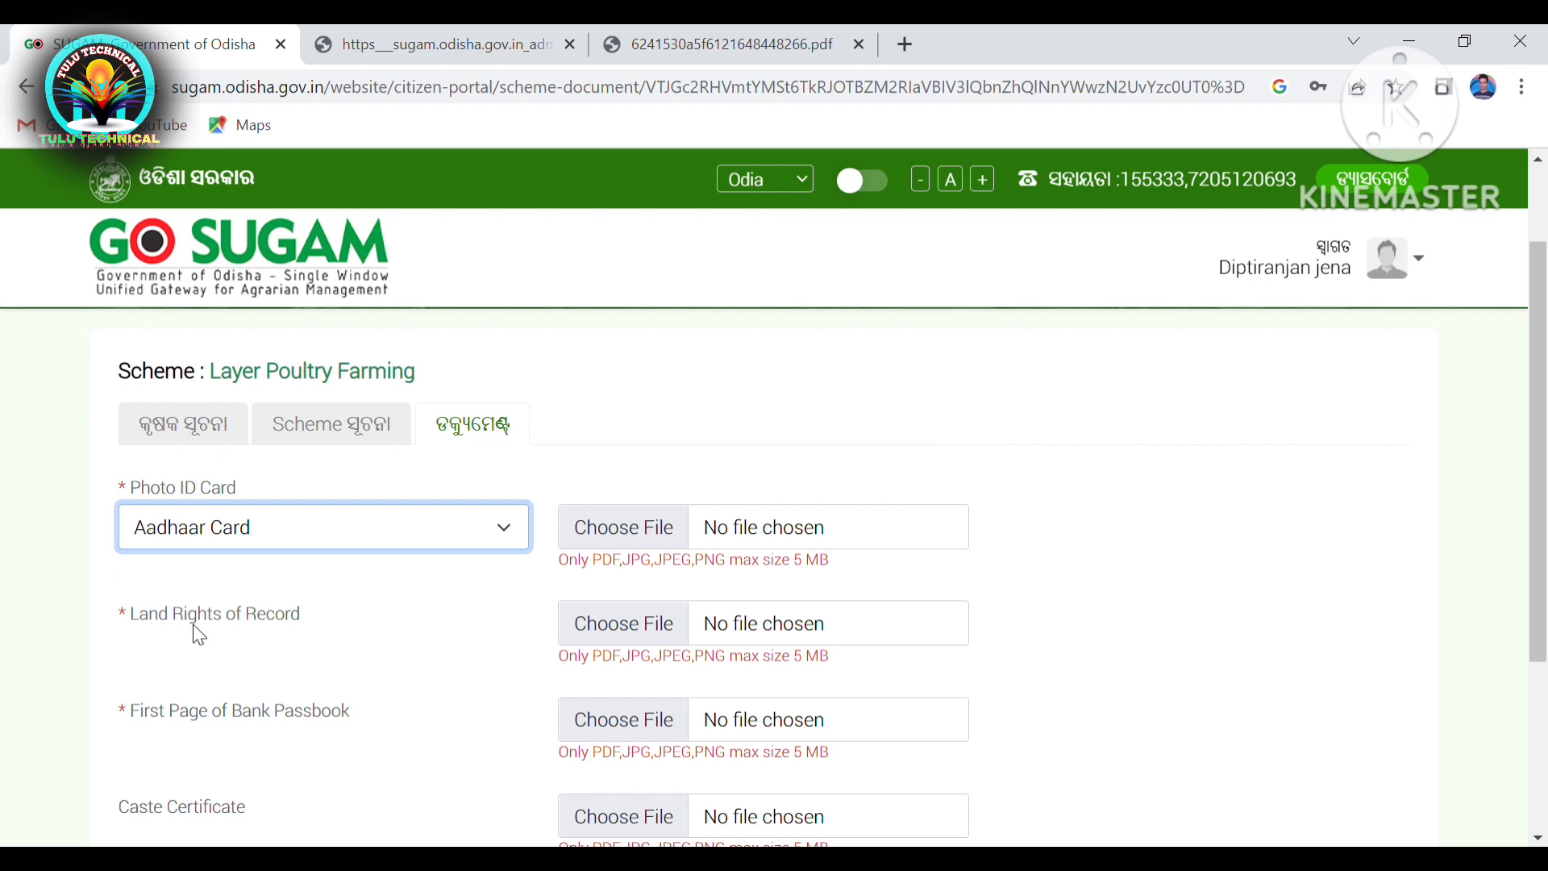
scroll(218, 627, down, 2)
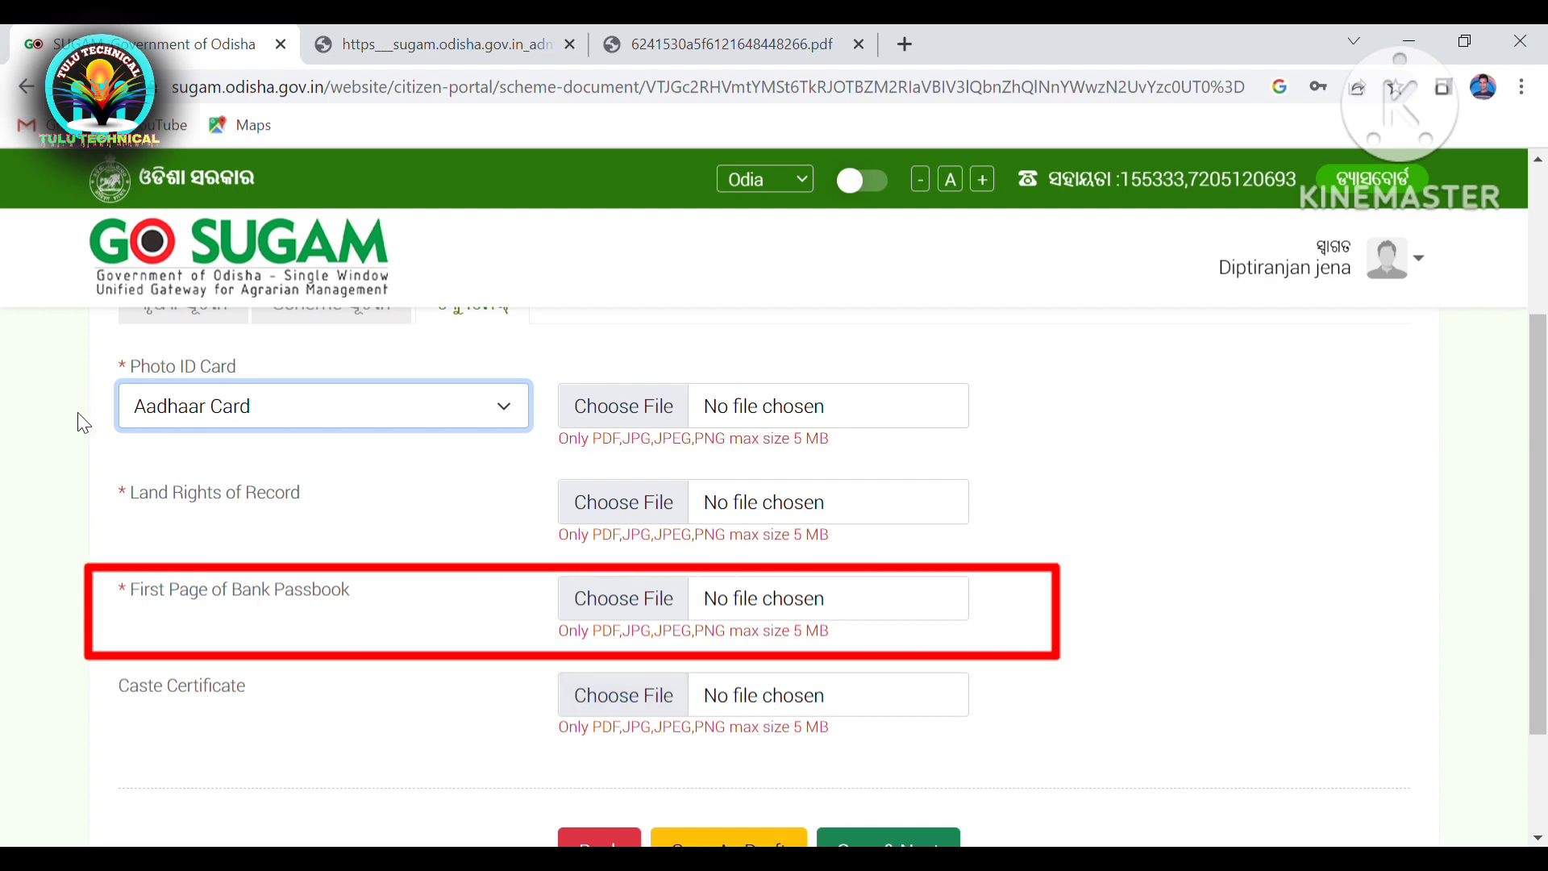
scroll(927, 695, down, 2)
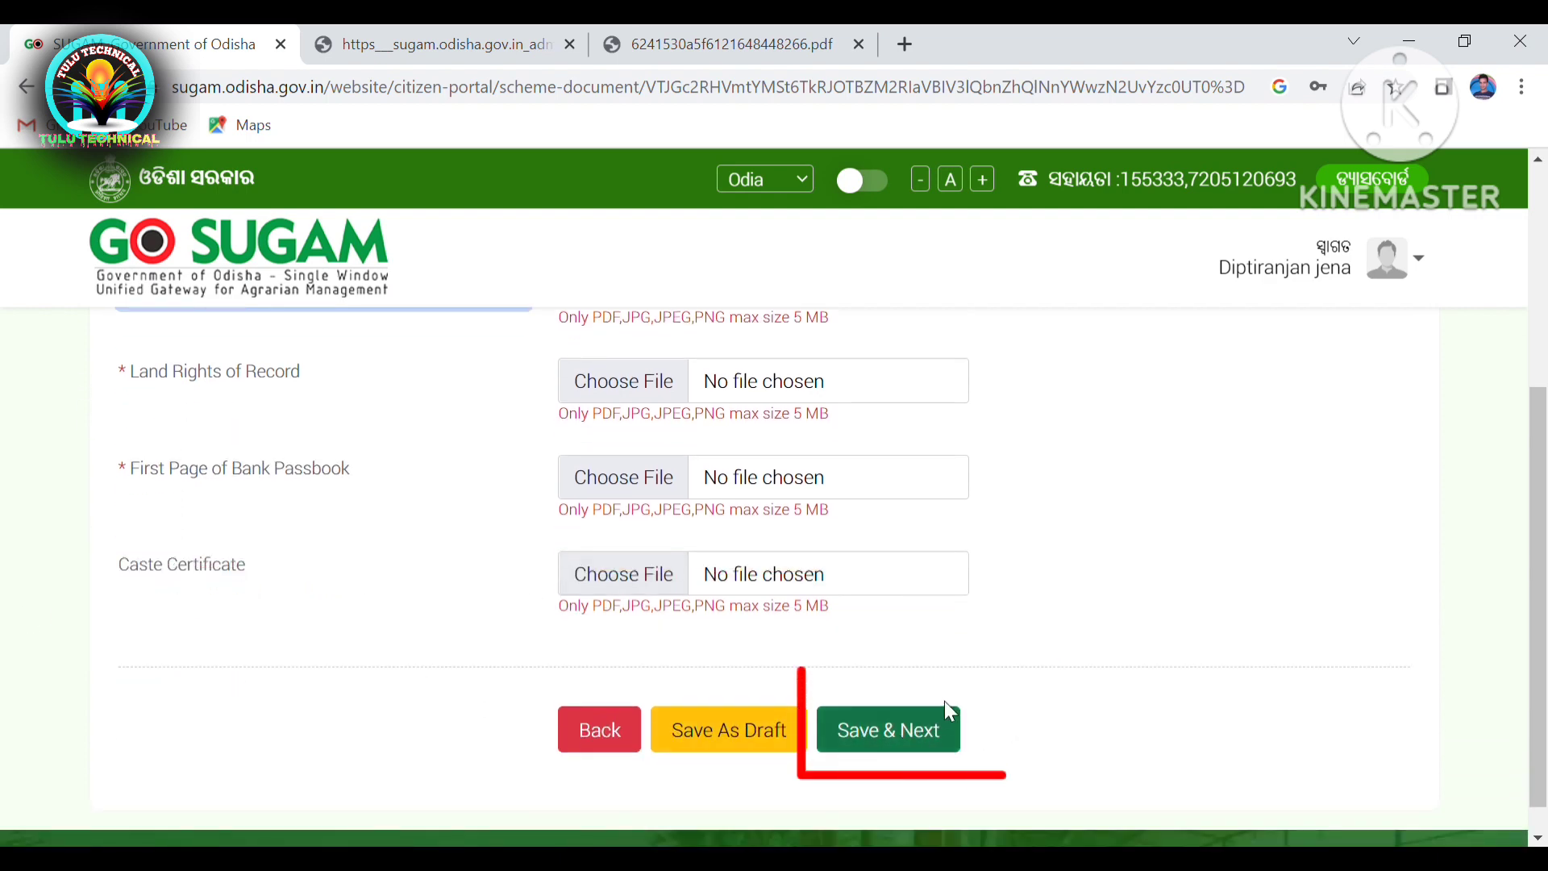
scroll(947, 699, up, 2)
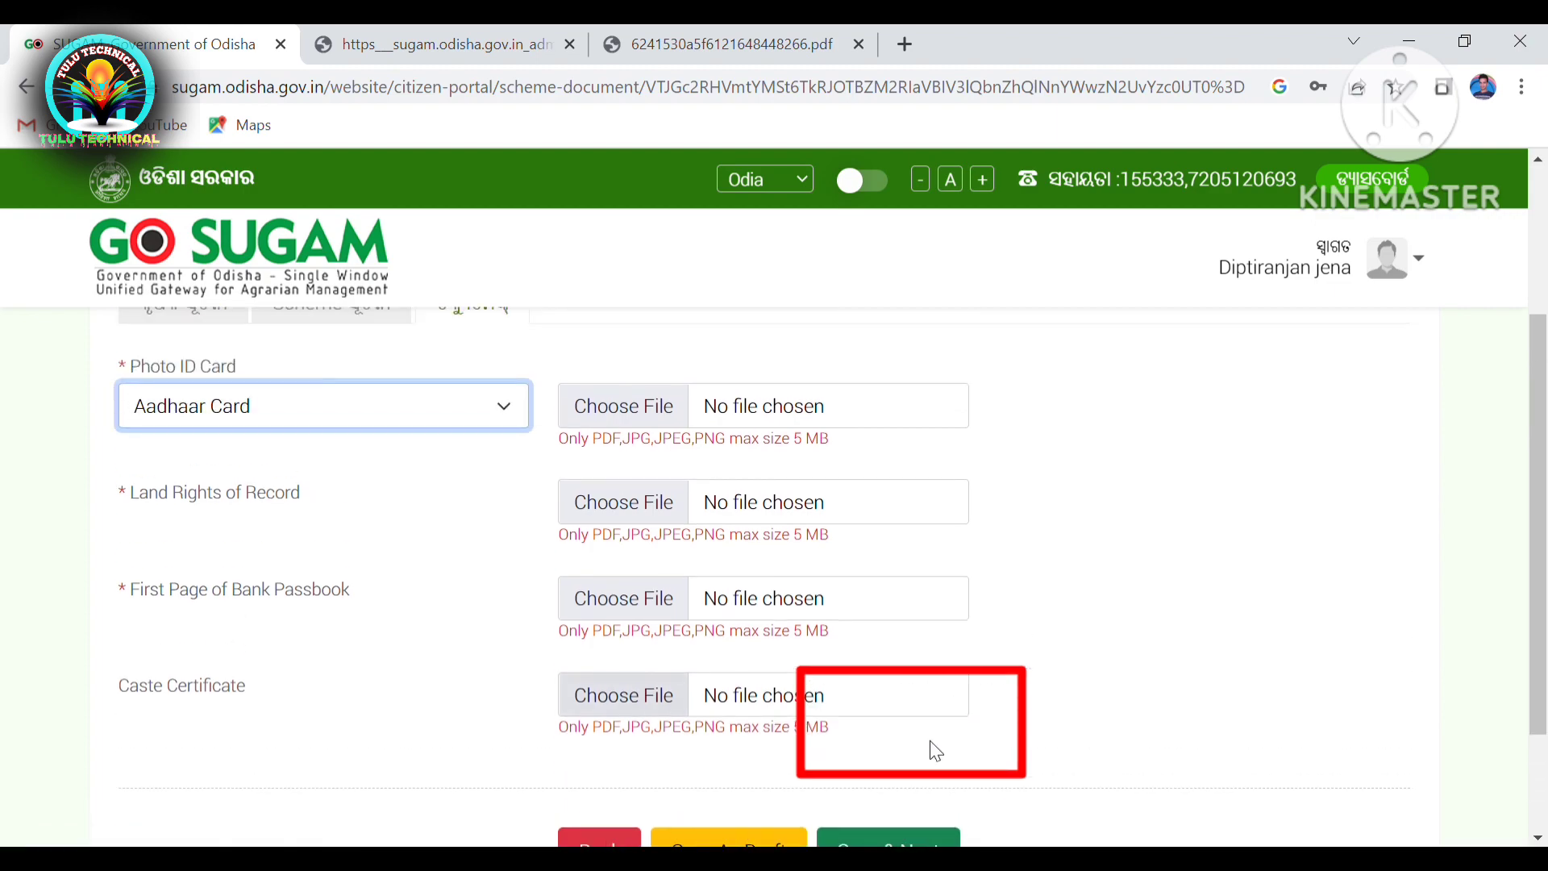
scroll(936, 750, down, 2)
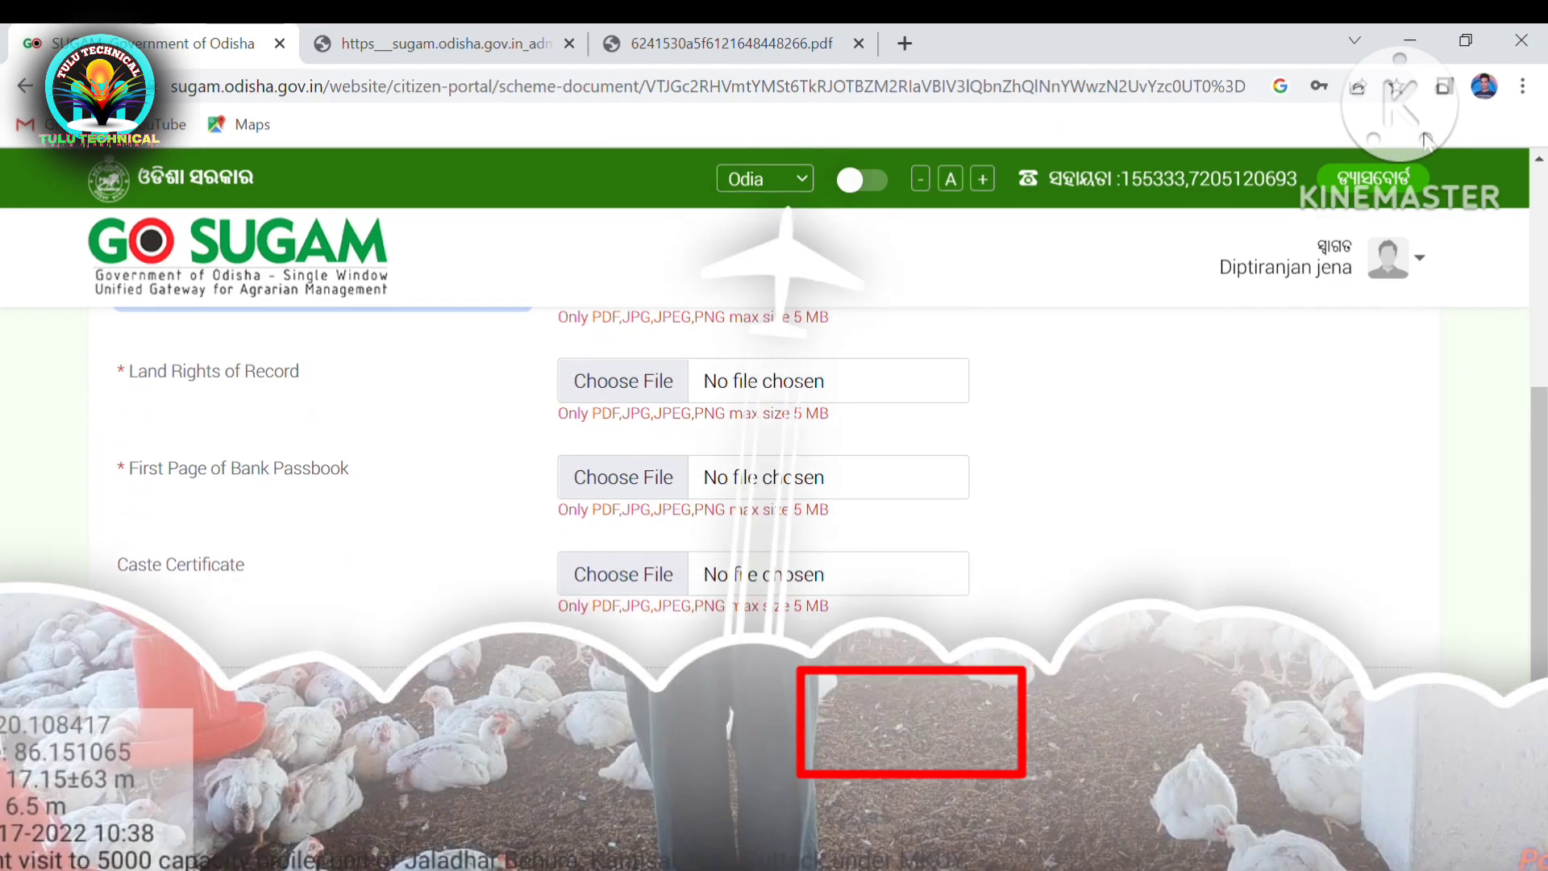